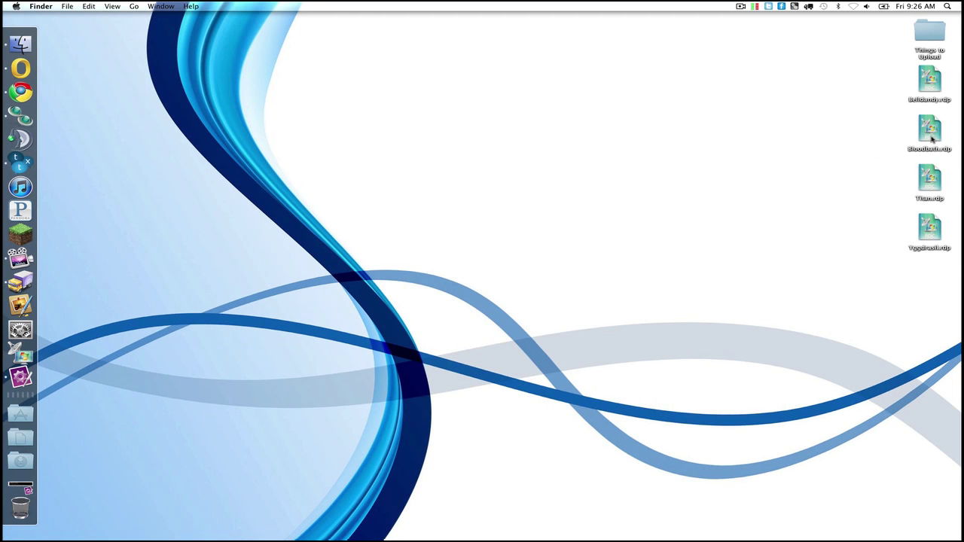
Step: Connect to the Bloodbath remote server and show the Server Manager roles overview
click(931, 136)
double_click(931, 136)
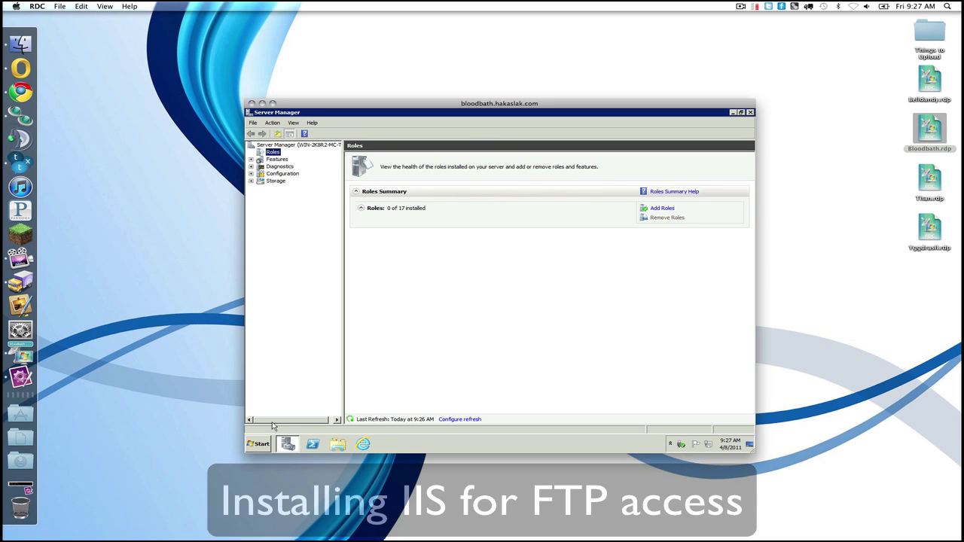
mouse_move(292, 447)
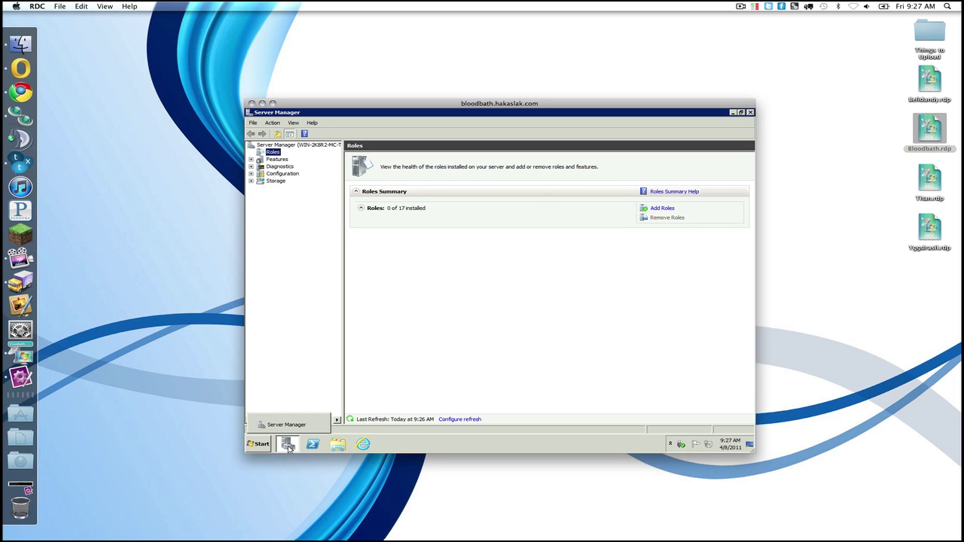
click(282, 145)
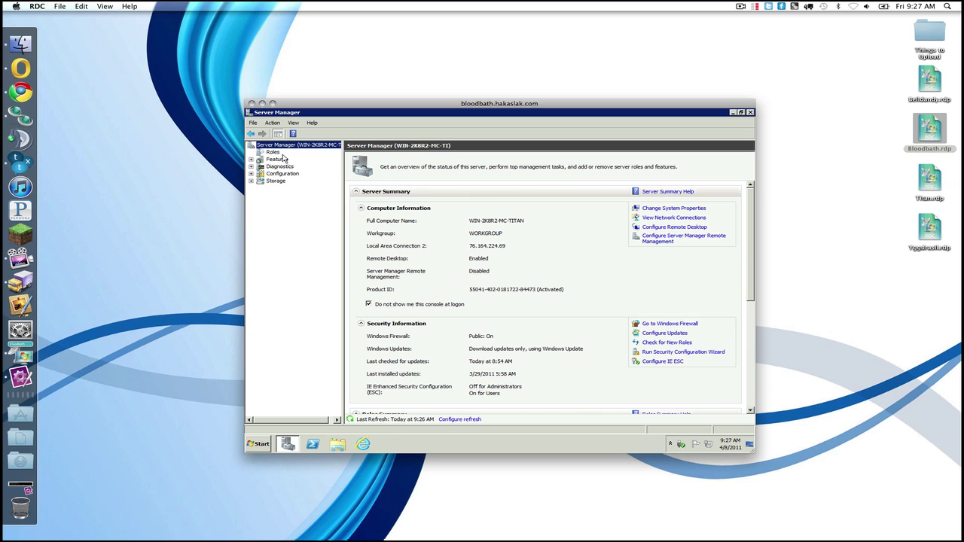
click(274, 153)
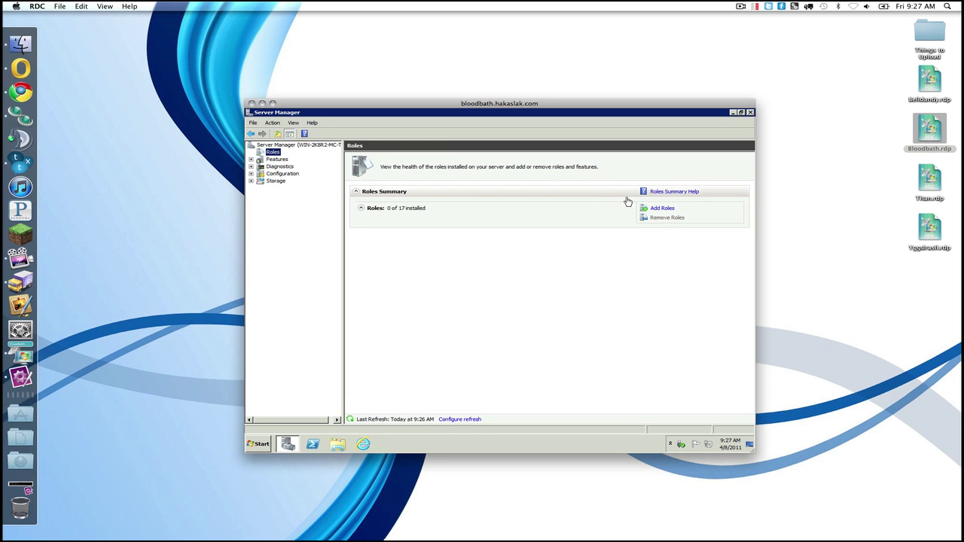
Step: Install Web Server (IIS) with only IIS Management Console and FTP Service role services
click(659, 210)
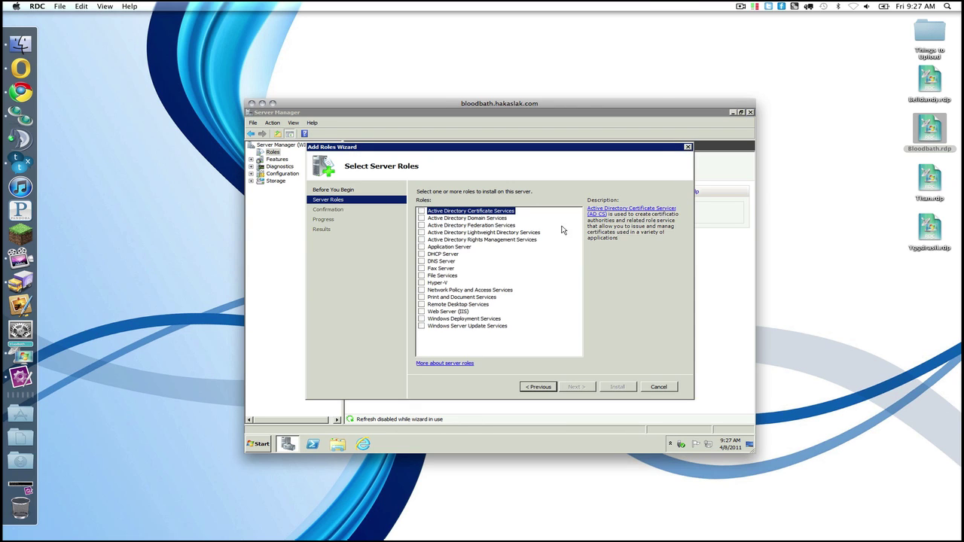
click(422, 312)
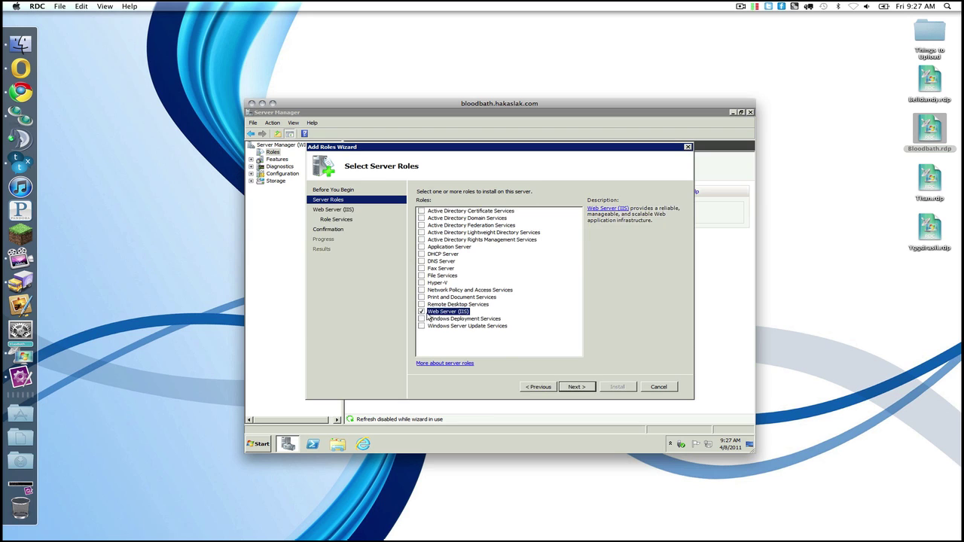
click(568, 388)
click(573, 387)
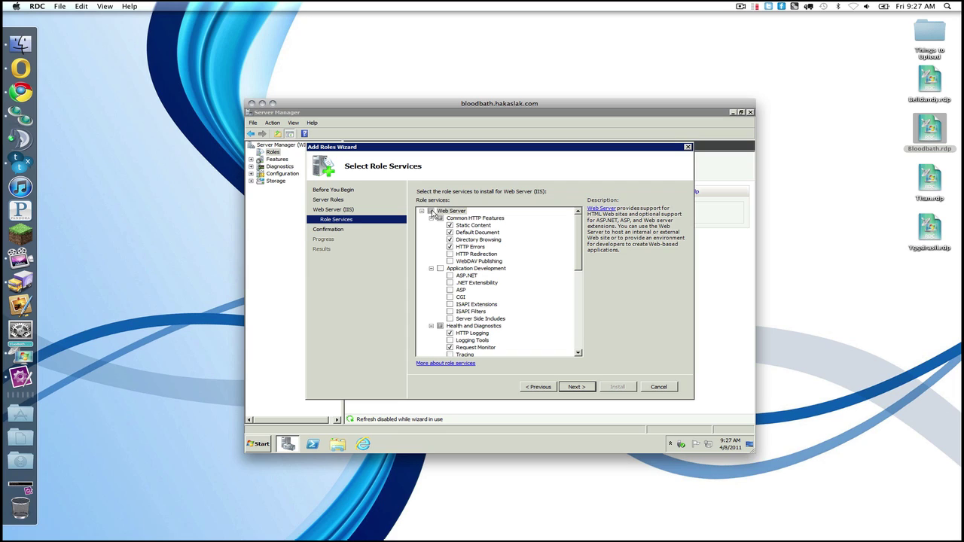
click(431, 212)
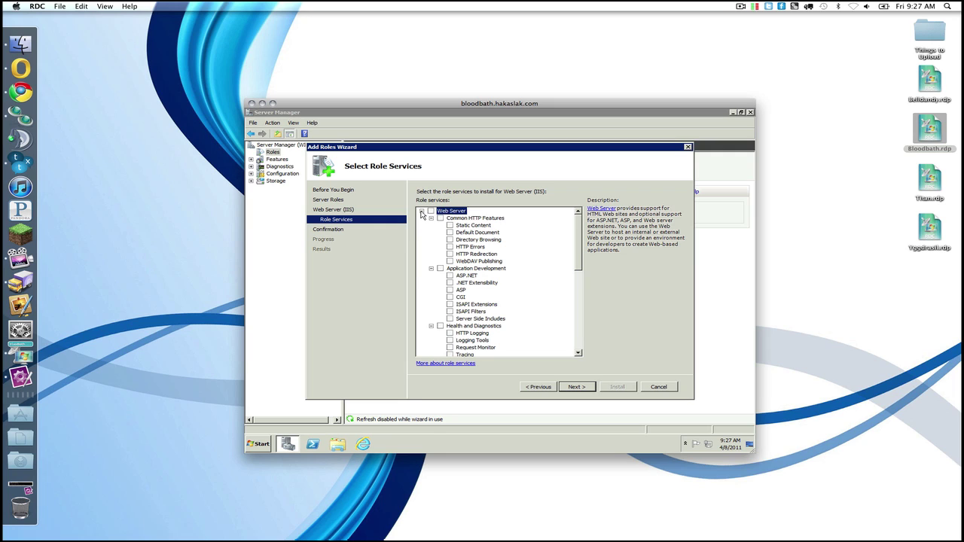
click(421, 212)
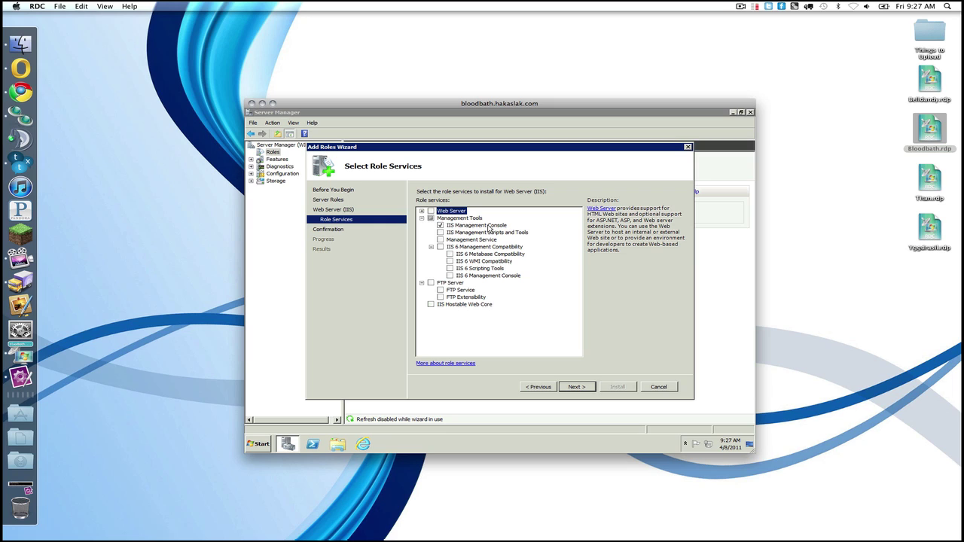
click(441, 291)
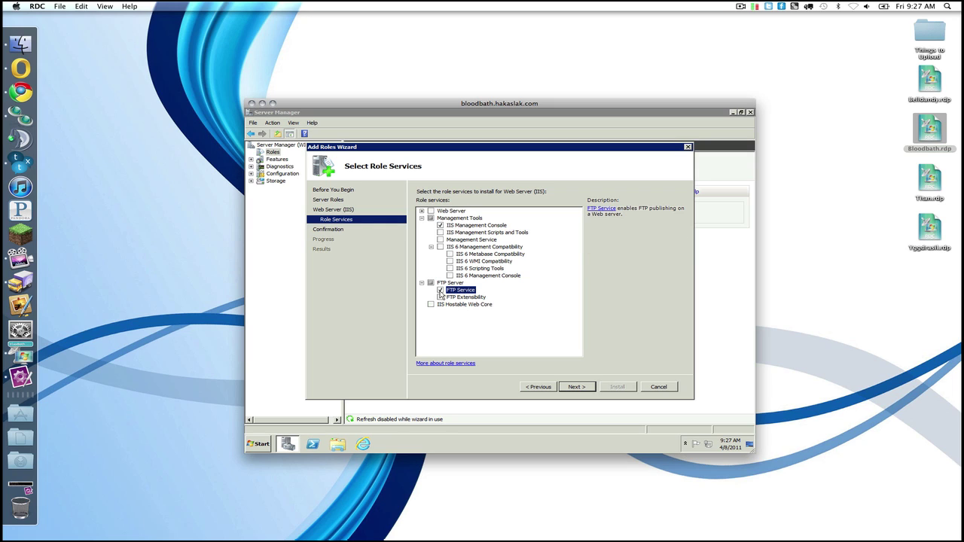
click(576, 387)
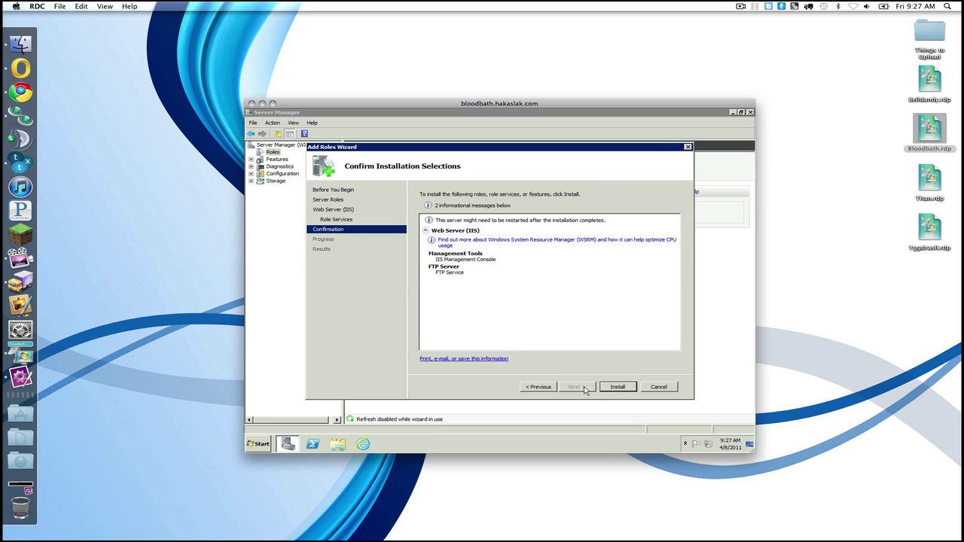
click(608, 389)
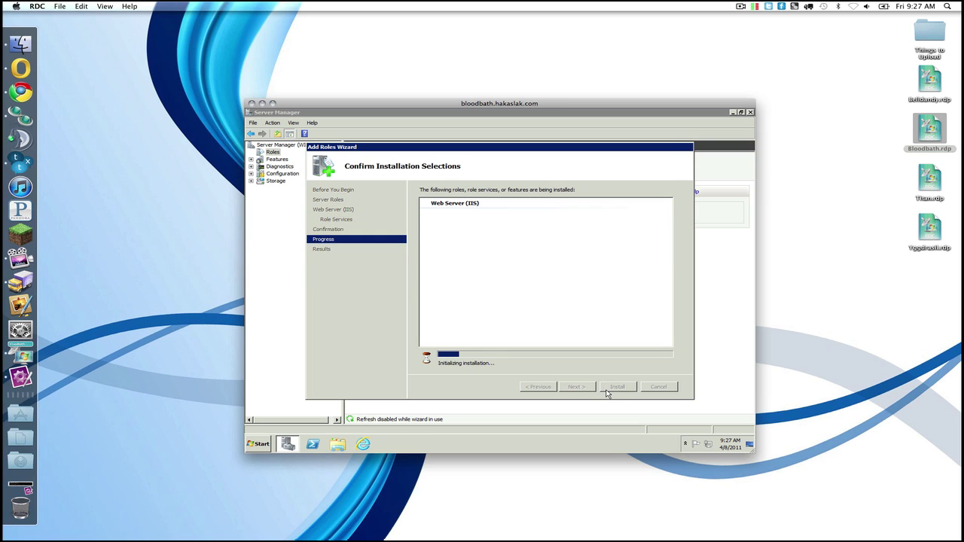
Step: Search Google for 'mysql' in Internet Explorer, then close Downloads and the finished Add Roles Wizard
click(554, 409)
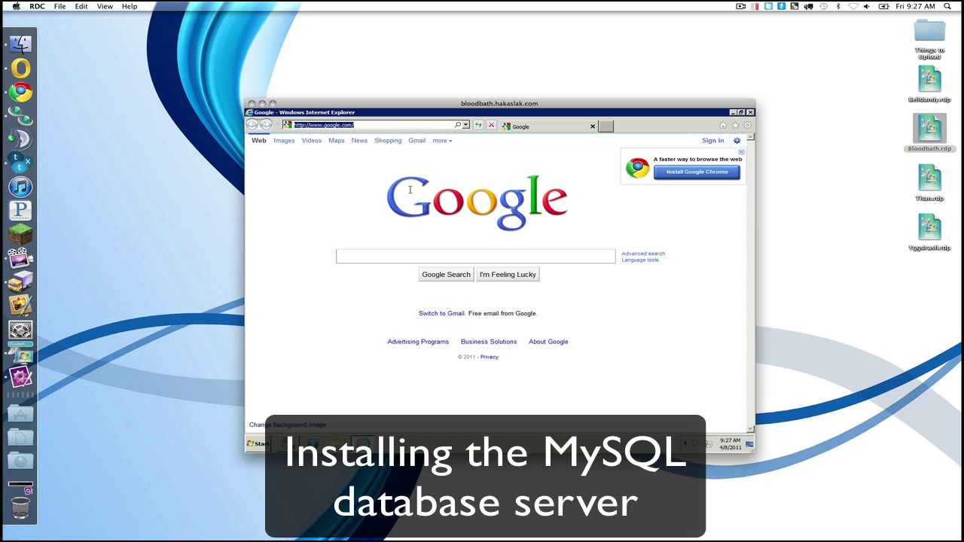
click(368, 257)
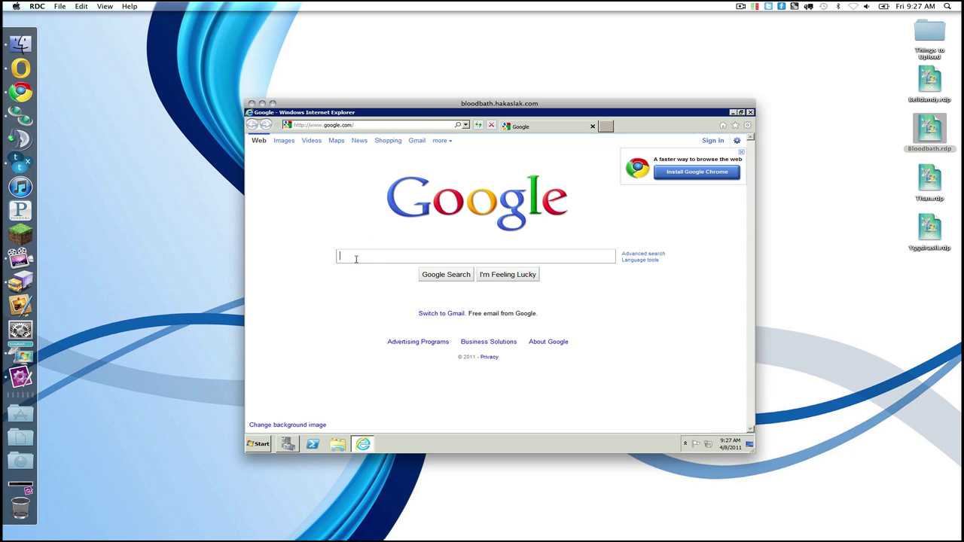
text(mysql)
key(Return)
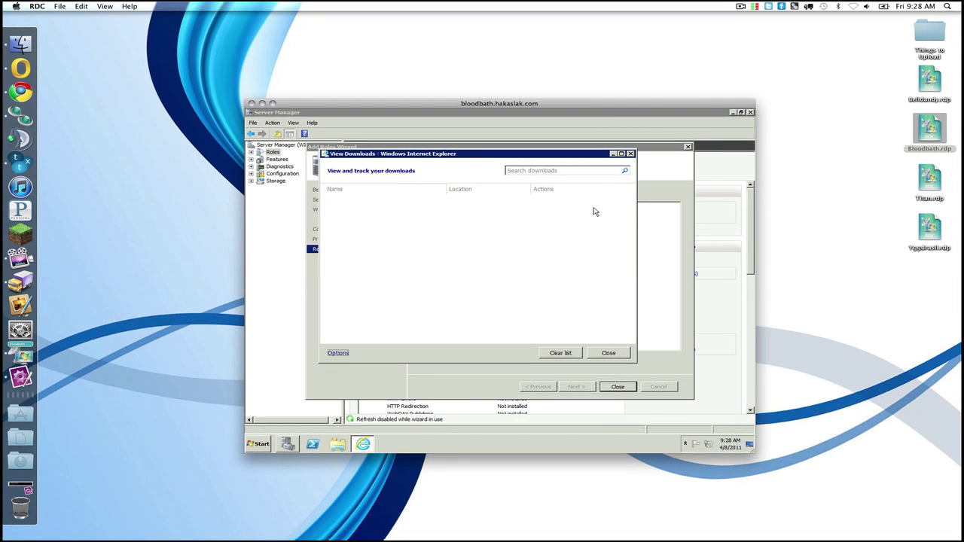
click(631, 153)
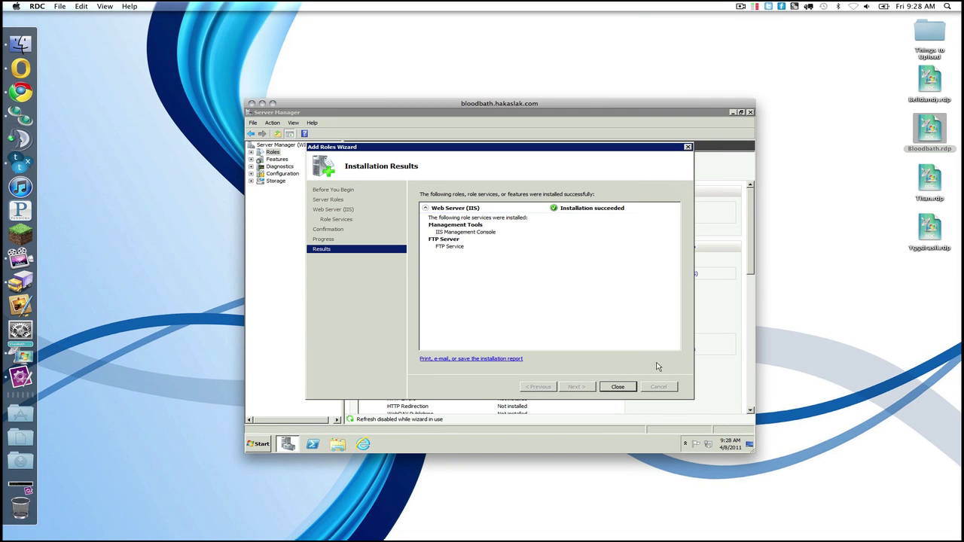
click(615, 387)
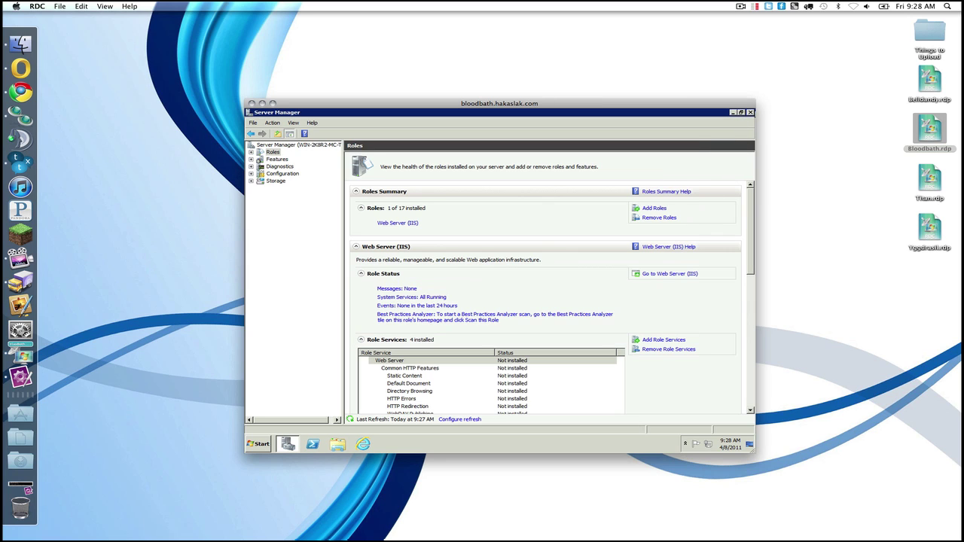
Step: Run the MySQL installer with Detailed Configuration, Developer Machine, Multifunctional Database and default InnoDB settings
click(751, 112)
double_click(270, 167)
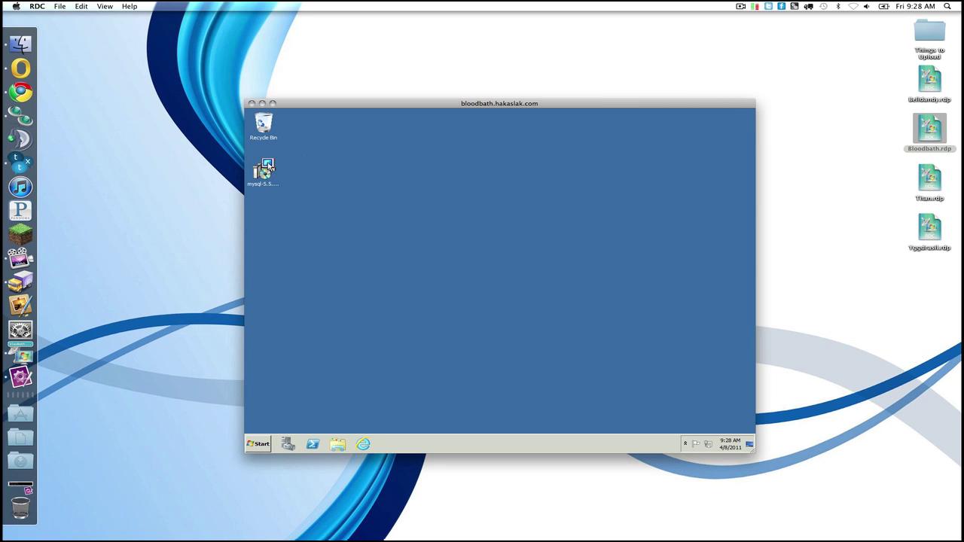
click(525, 289)
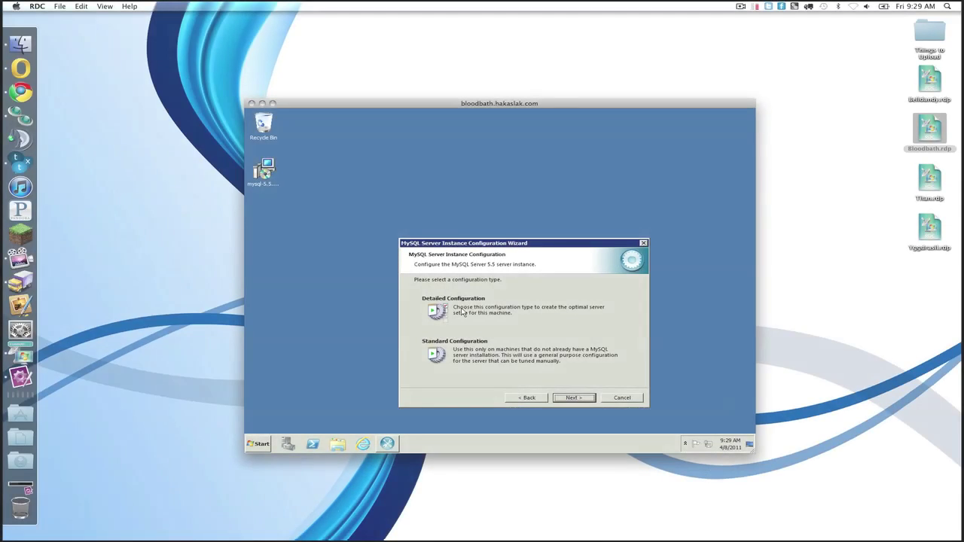
key(Tab)
key(Tab)
key(Tab)
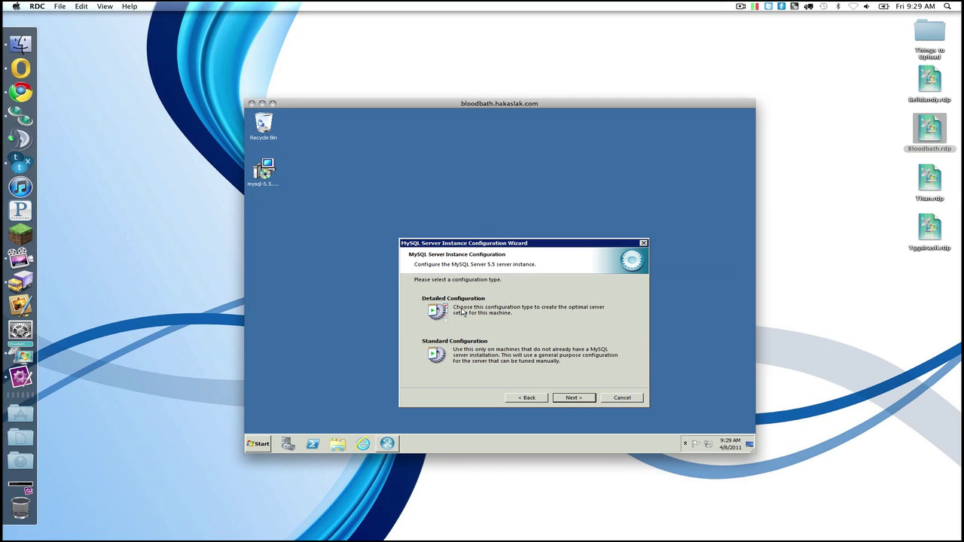
key(Up)
key(Return)
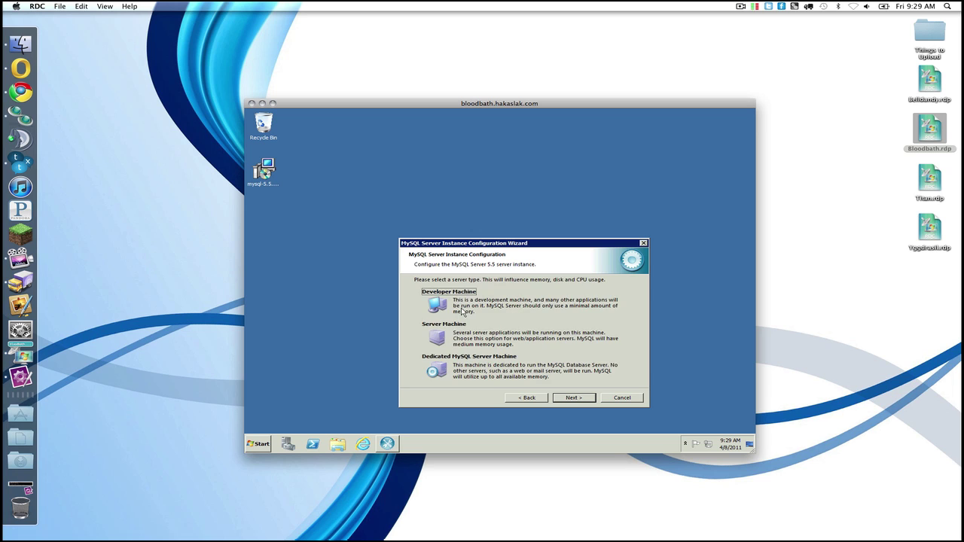
key(Return)
key(Down)
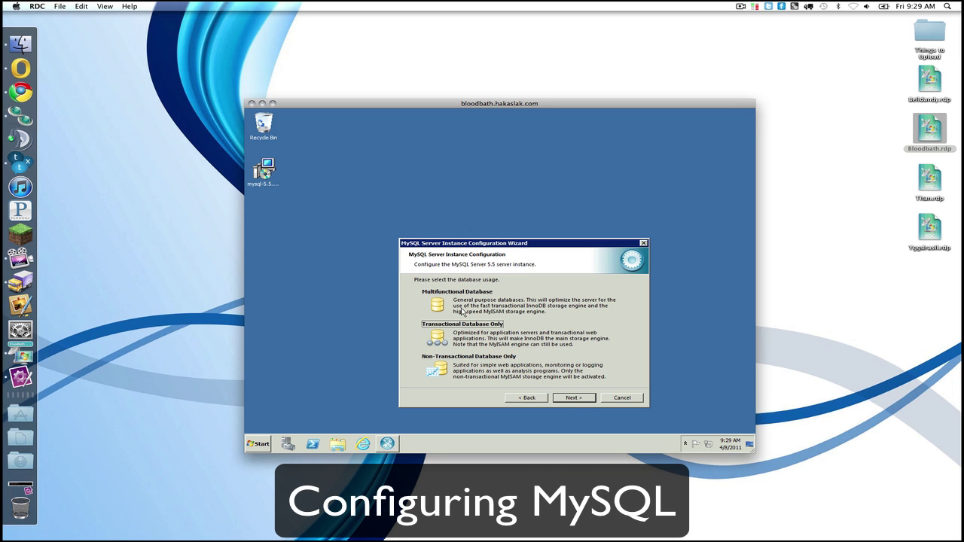
key(Up)
key(Return)
key(Return)
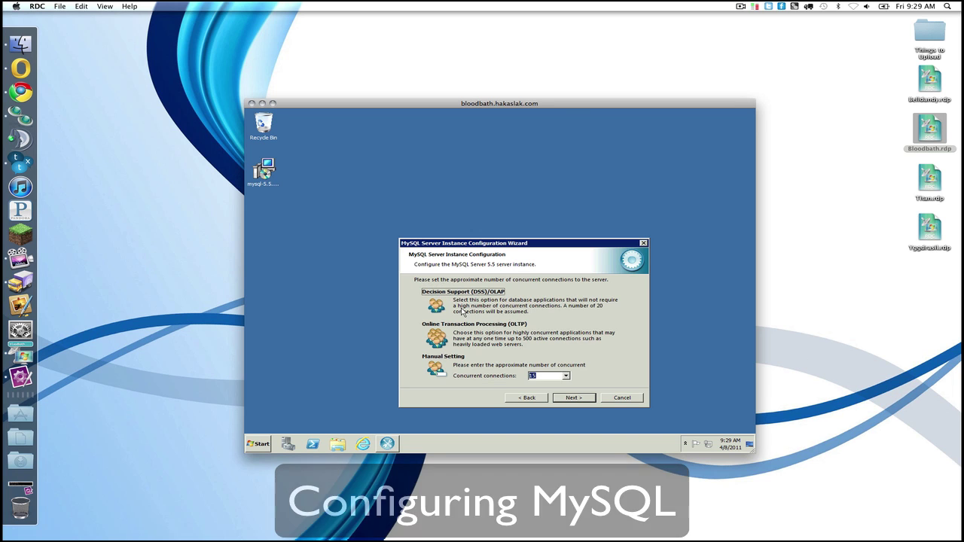
key(Return)
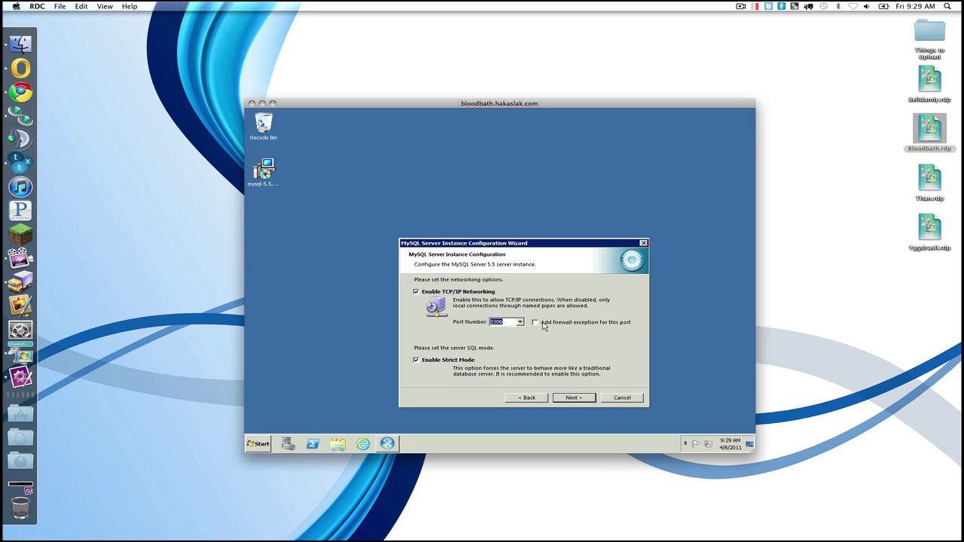
Step: Add a firewall exception for port 3306, disable strict mode, name service MySQL501, include bin in PATH
click(542, 323)
click(431, 363)
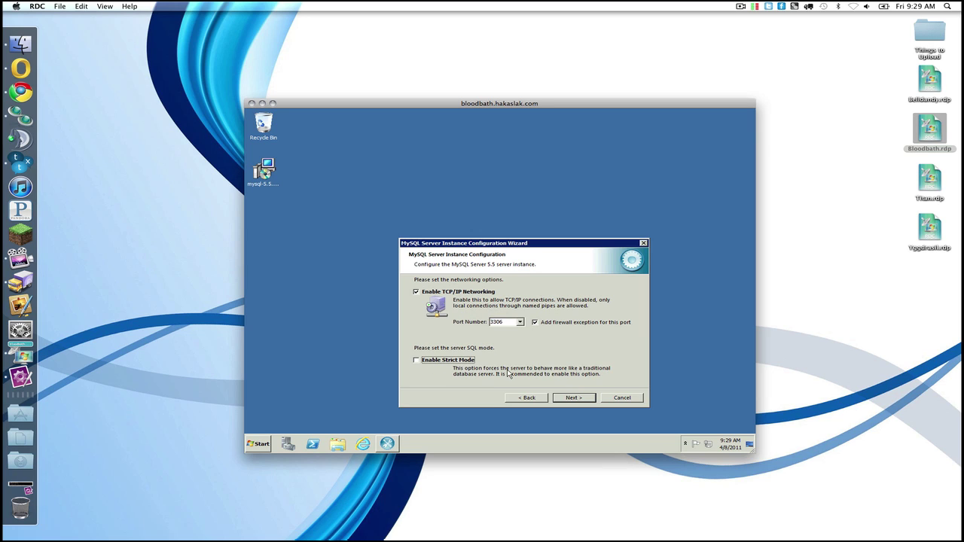
click(574, 399)
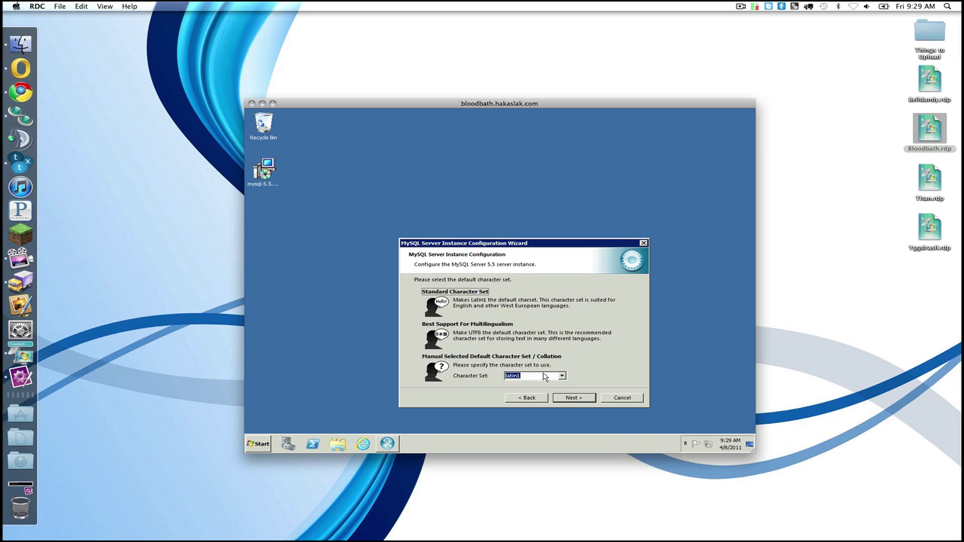
click(556, 400)
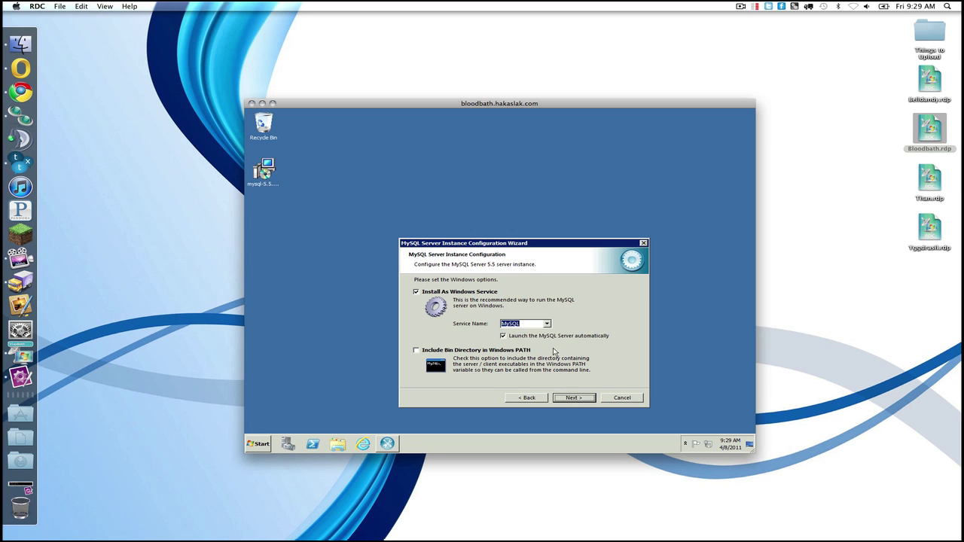
click(547, 324)
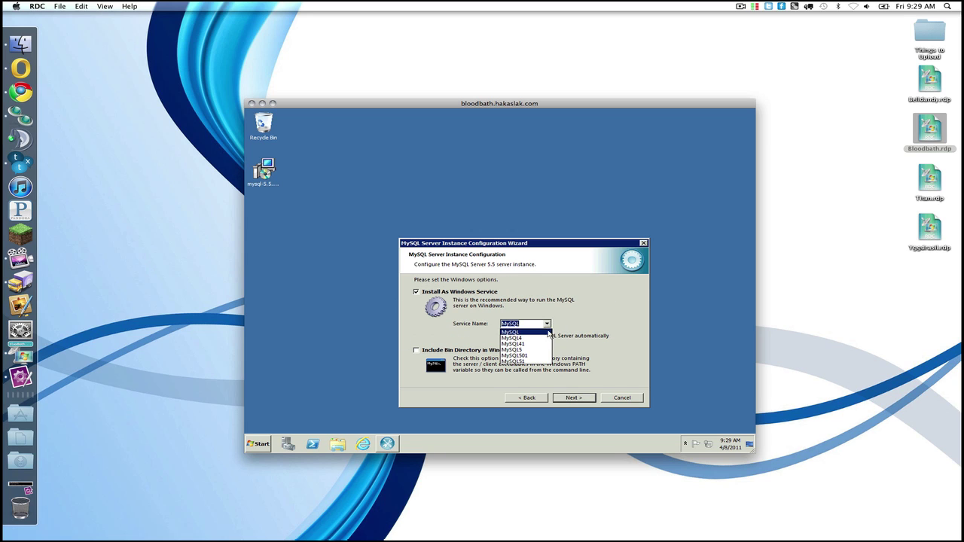
click(539, 361)
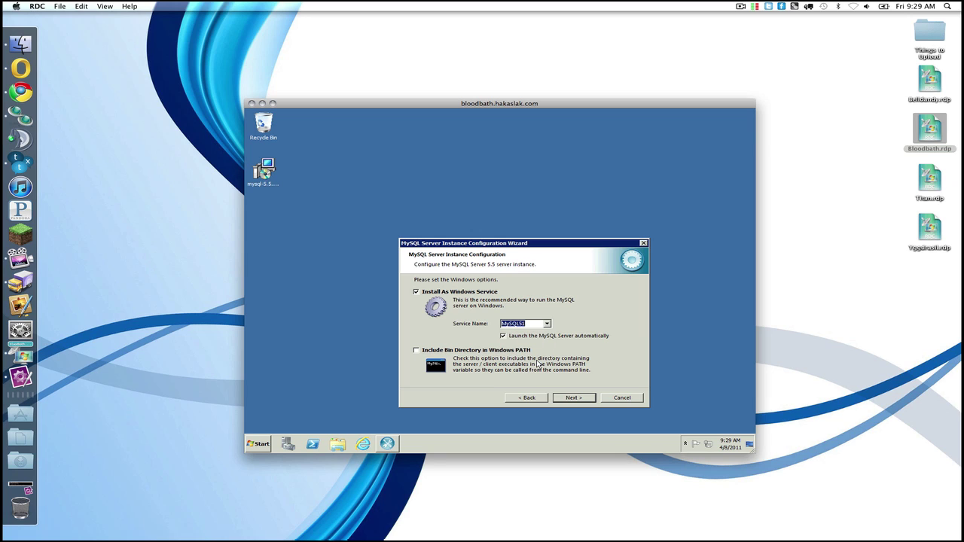
click(547, 323)
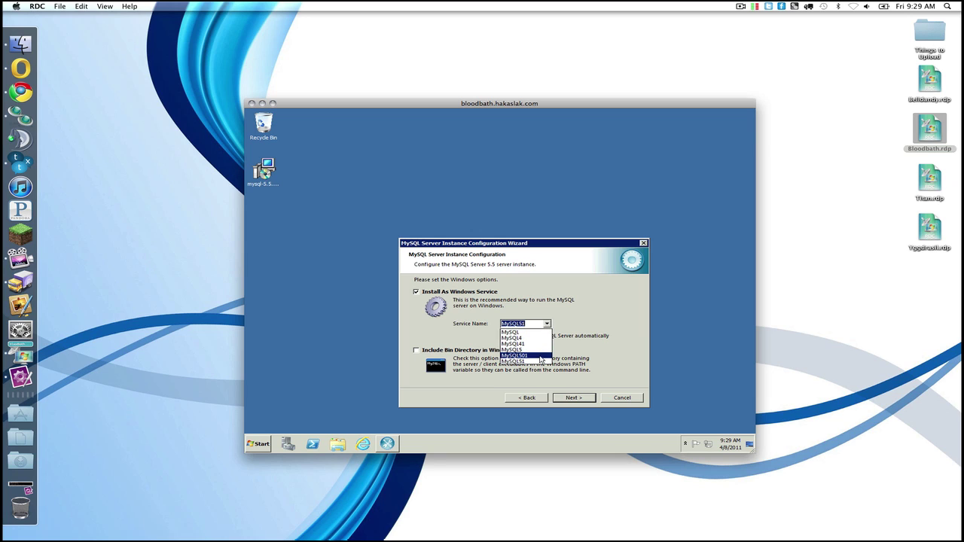
click(539, 354)
click(471, 351)
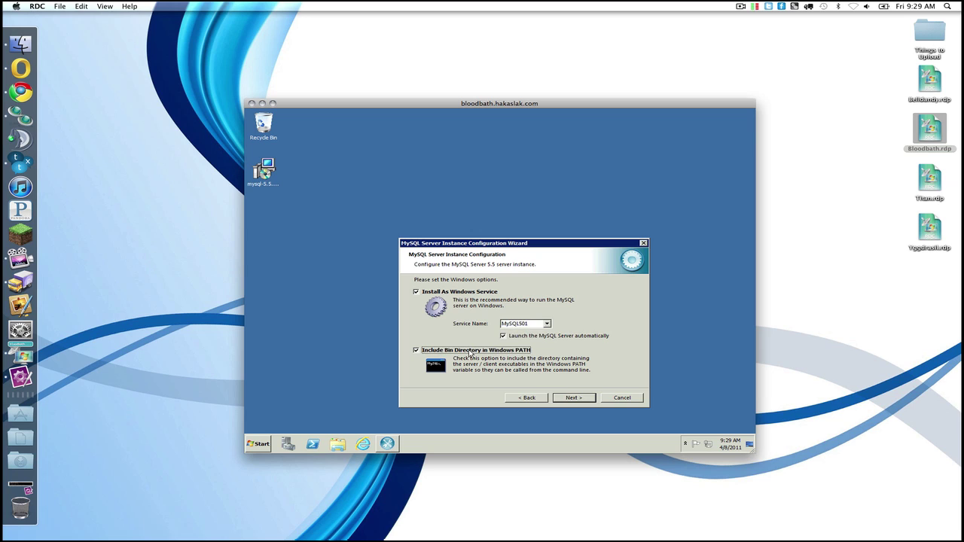
Step: Set and confirm the root password, enable remote root access, and execute the MySQL configuration
click(570, 397)
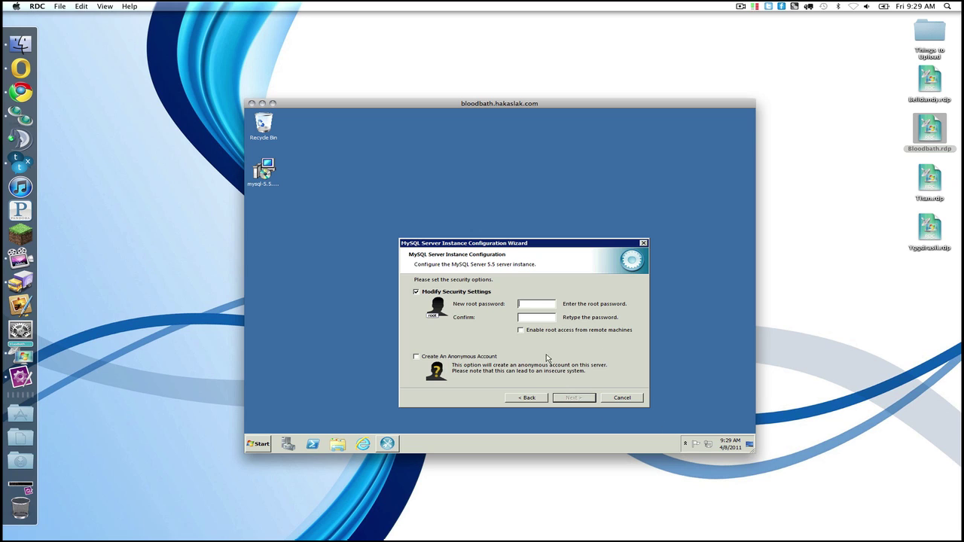
text(*****)
click(539, 332)
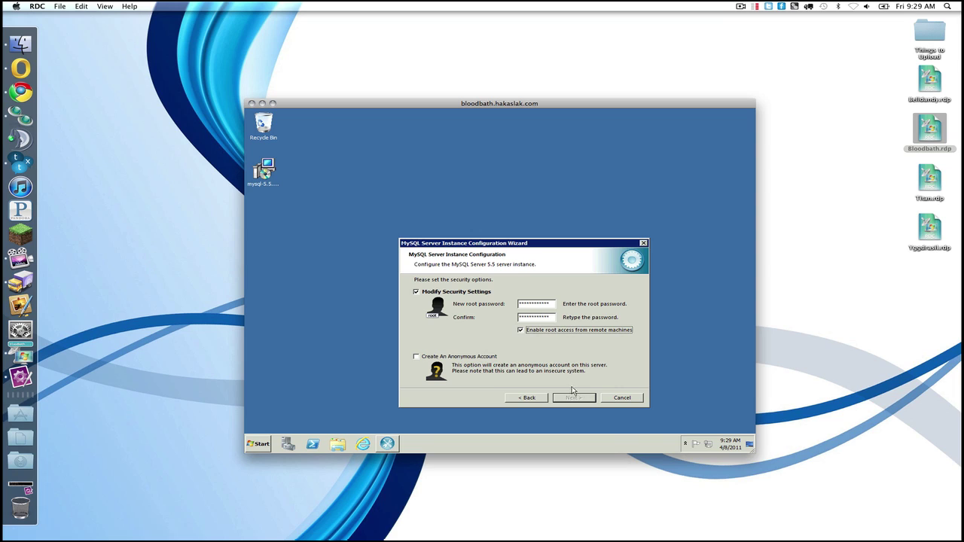
double_click(537, 303)
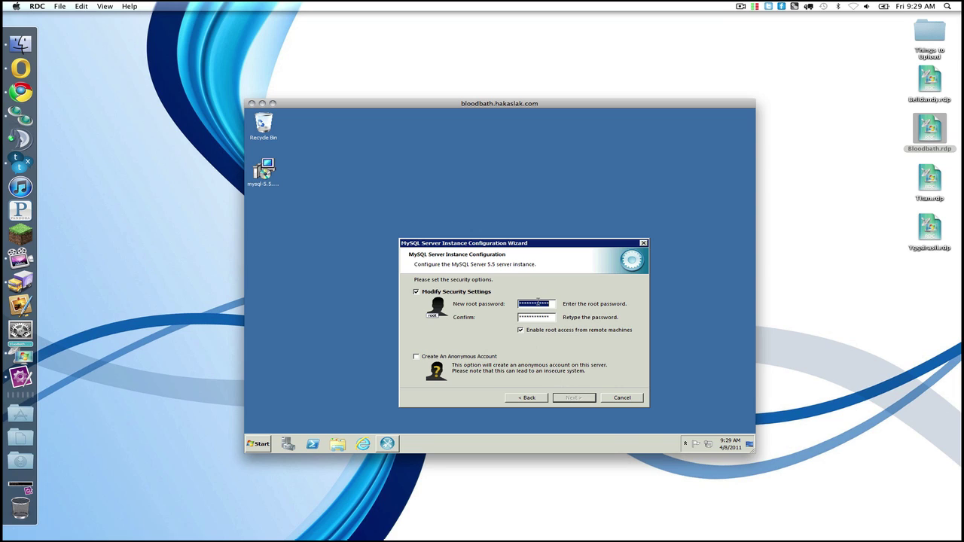
text(****)
key(Tab)
text(******)
click(576, 398)
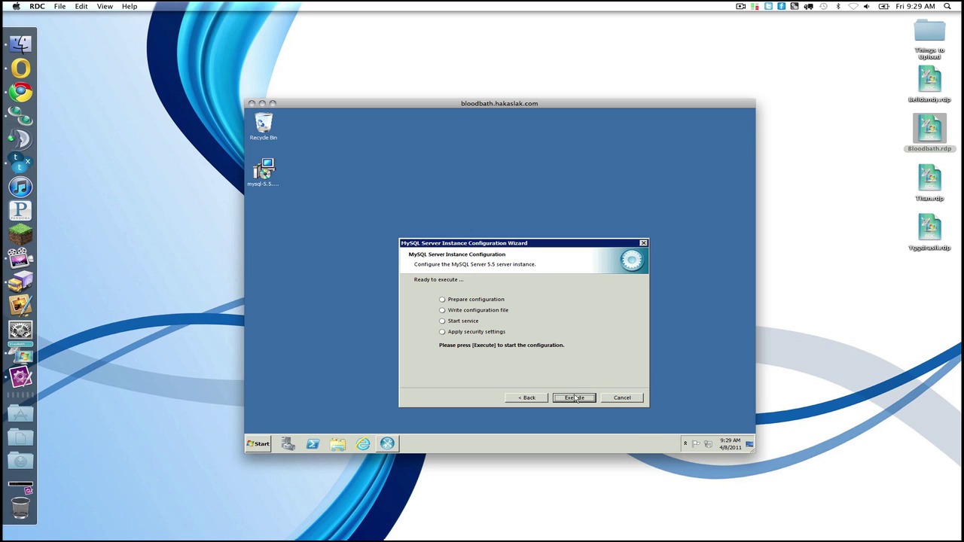
click(576, 399)
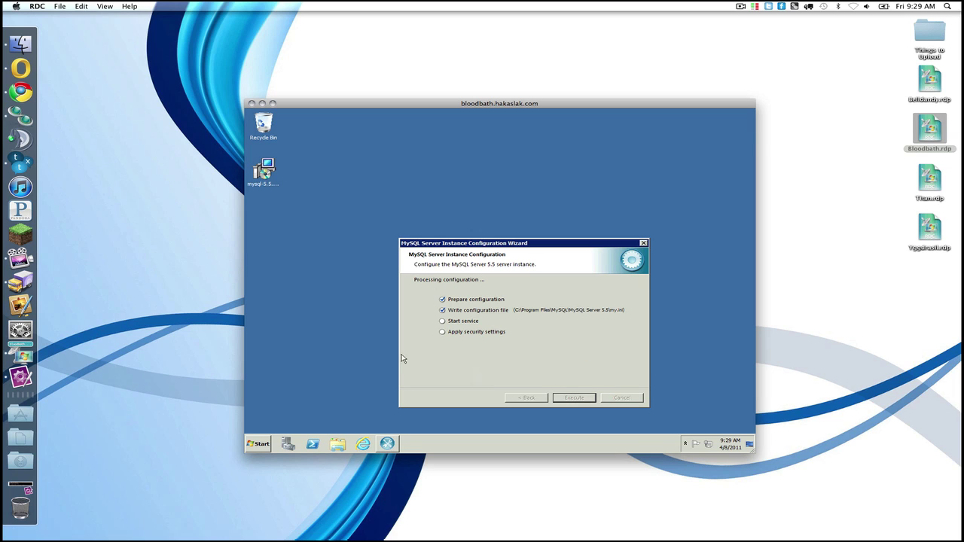
Step: Launch Windows Firewall with Advanced Security and show the Inbound Rules
click(264, 444)
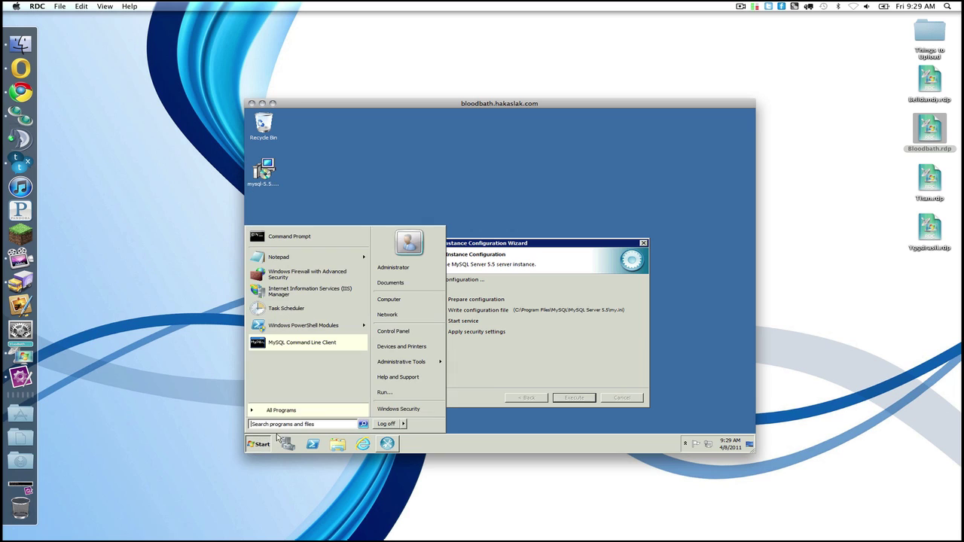
click(303, 275)
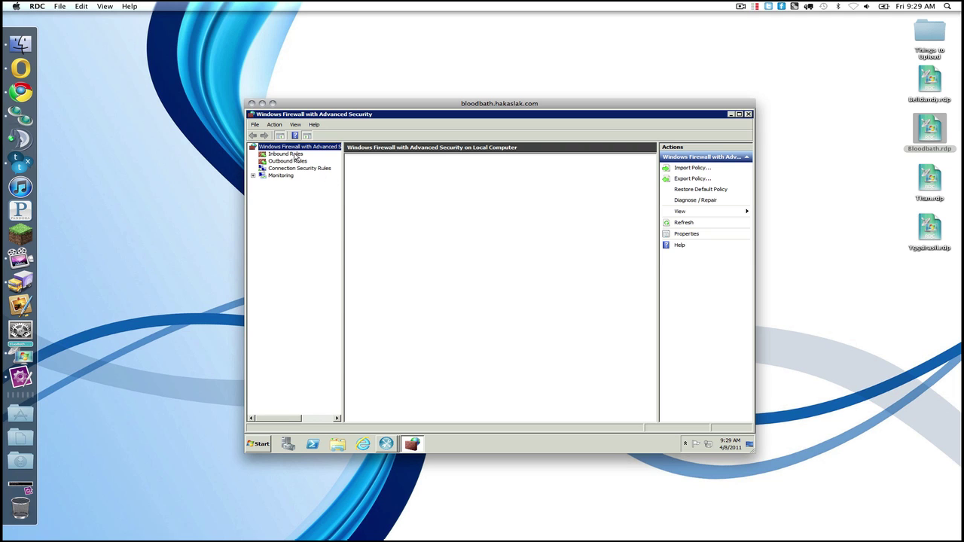
click(295, 155)
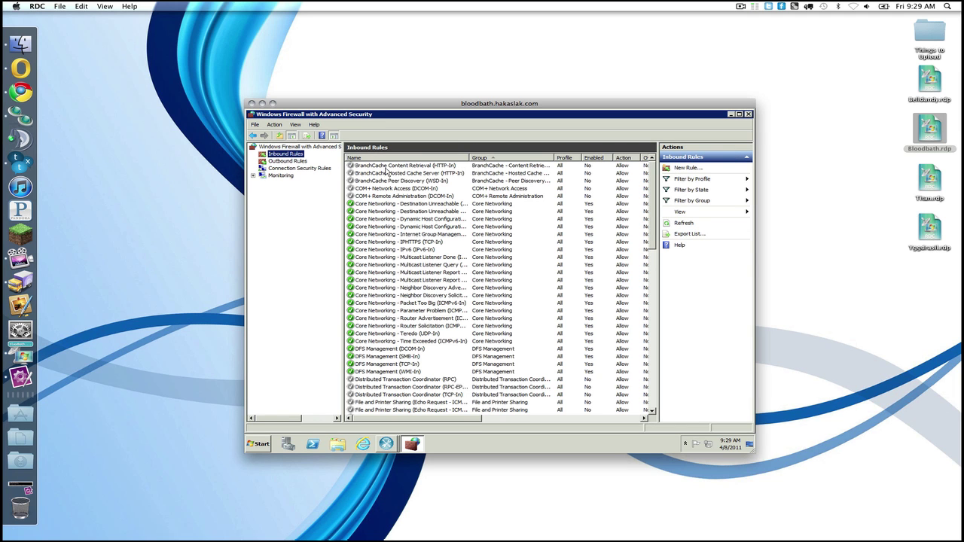
Step: Create an allowed inbound TCP port rule for 3306 named MySQL
click(683, 167)
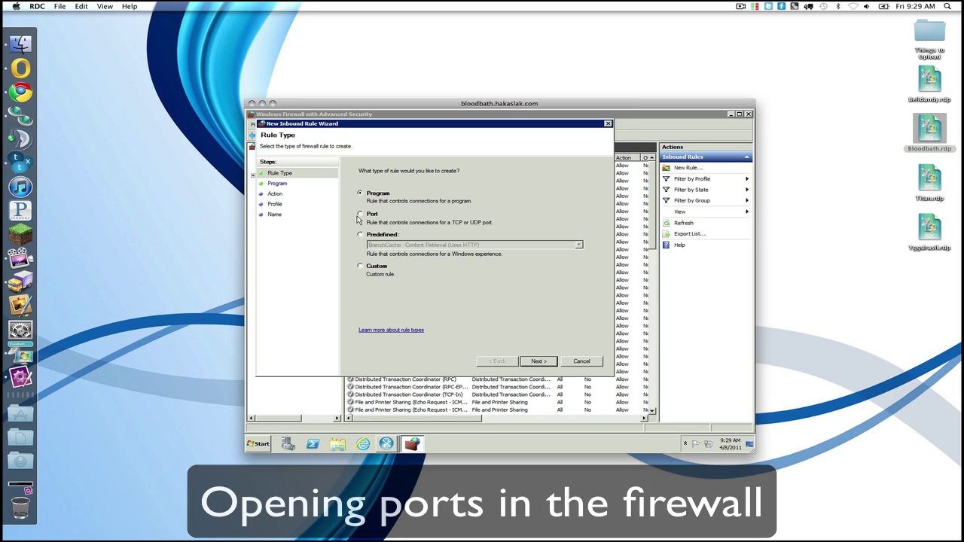
click(362, 213)
click(538, 362)
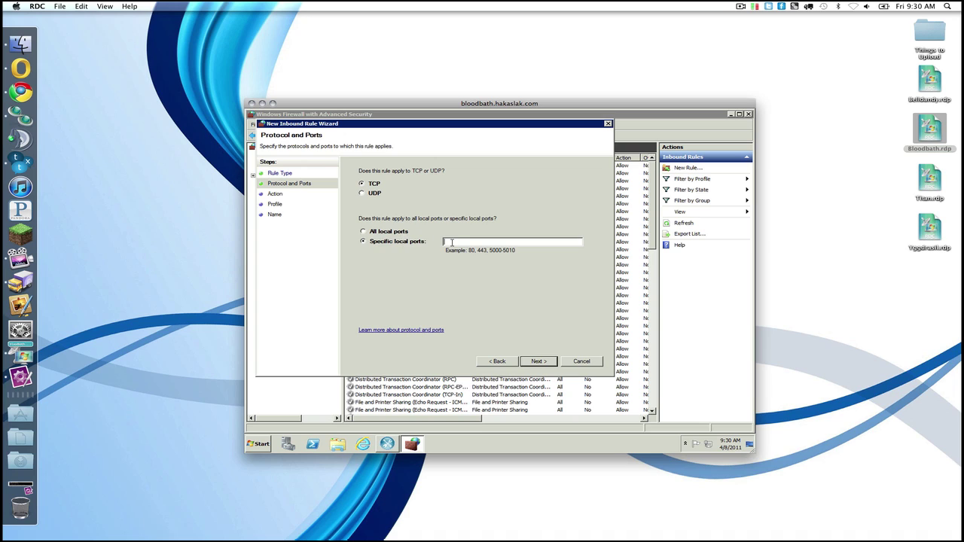
text(3306)
click(539, 363)
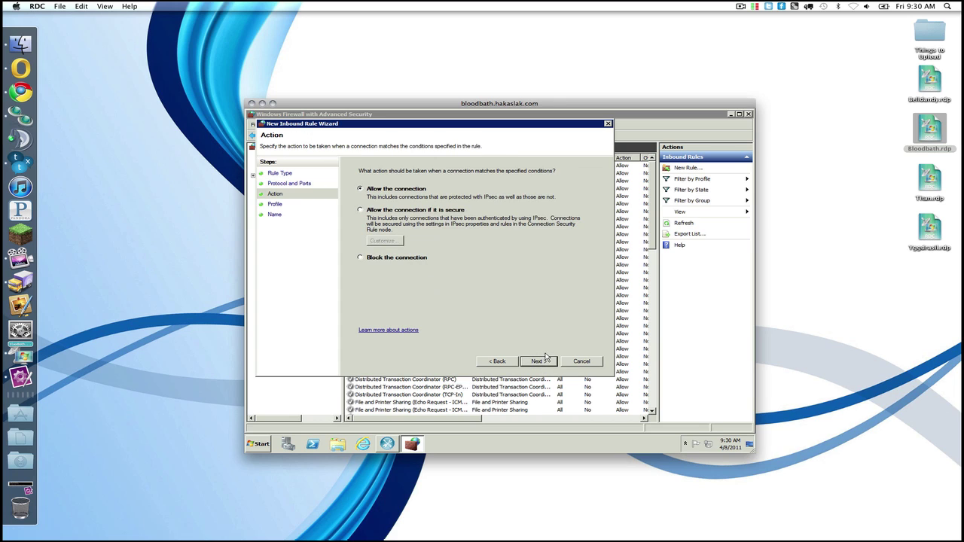
click(545, 362)
click(540, 363)
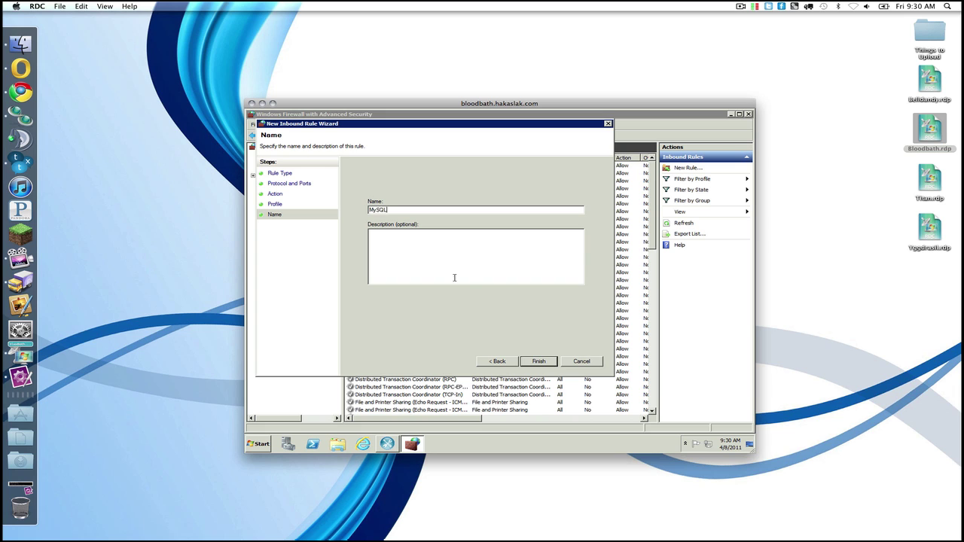
click(537, 363)
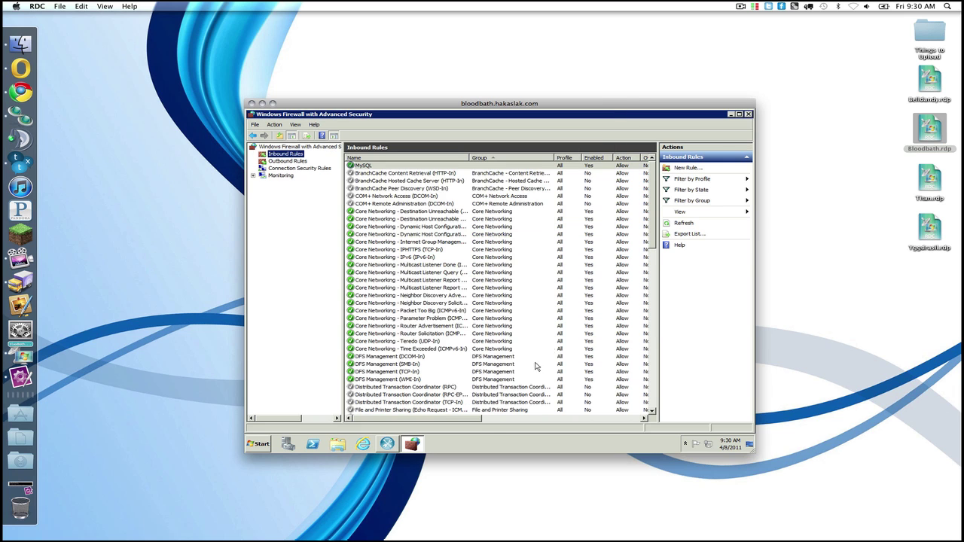
Step: Add the predefined FTP Server group's Passive and FTP Traffic-In rules as allowed inbound rules
click(688, 169)
click(392, 245)
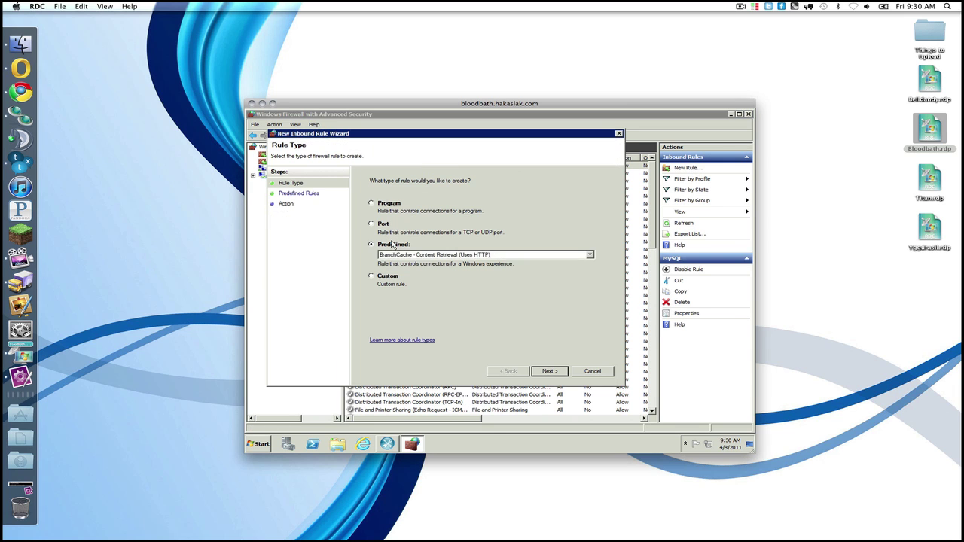
click(411, 254)
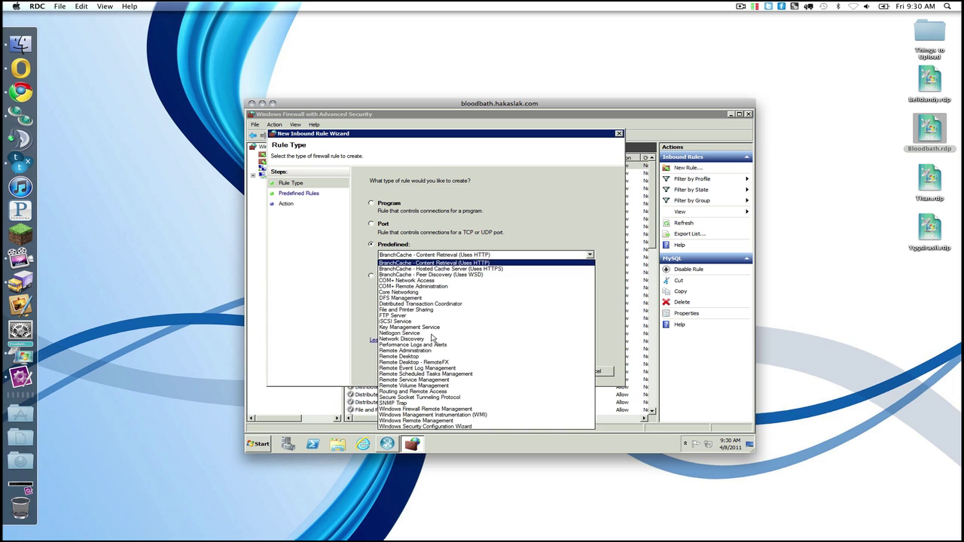
click(435, 315)
click(550, 372)
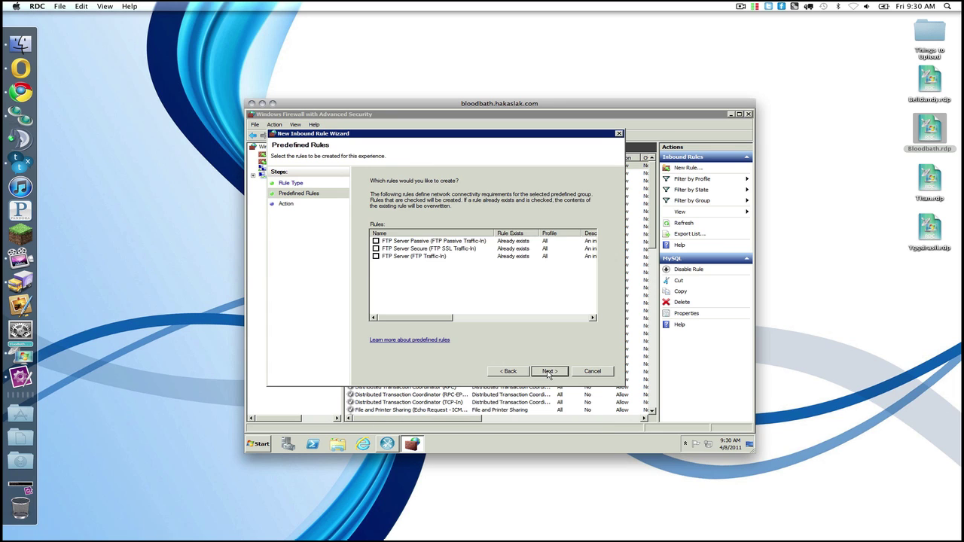
click(375, 241)
click(375, 256)
click(563, 373)
click(564, 374)
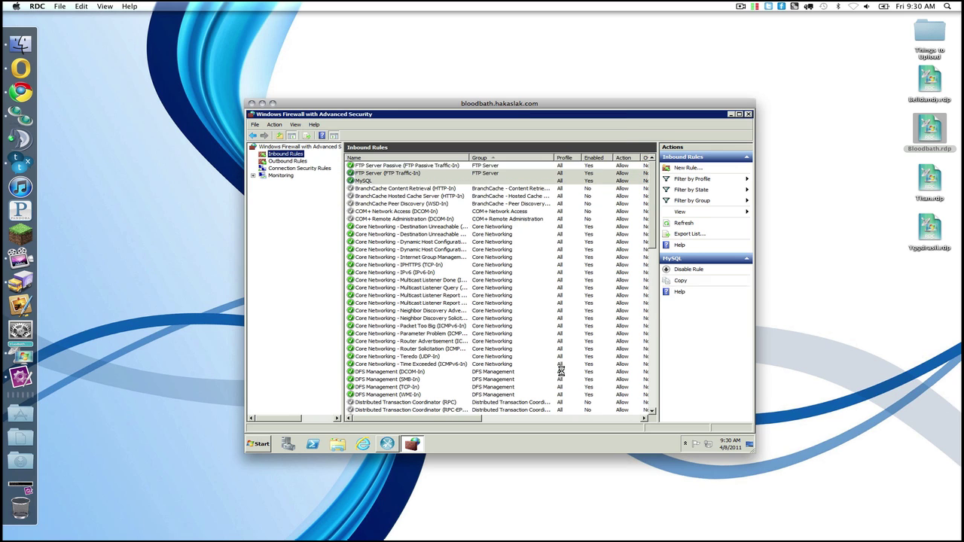
Step: Create an allowed inbound TCP rule named Minecraft for ports 25565, 8123 and 8080
click(687, 167)
click(396, 234)
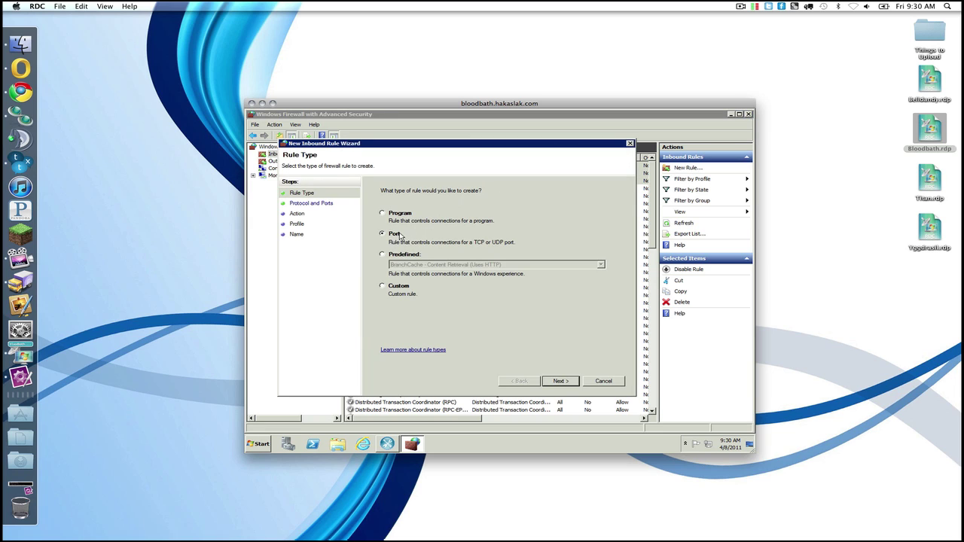
click(561, 381)
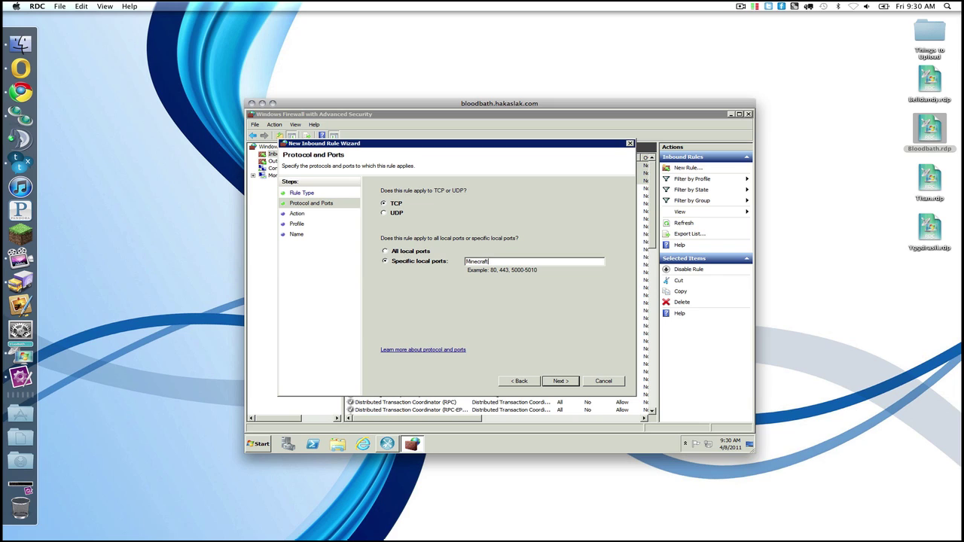
double_click(474, 261)
key(BackSpace)
click(558, 381)
click(559, 382)
click(561, 382)
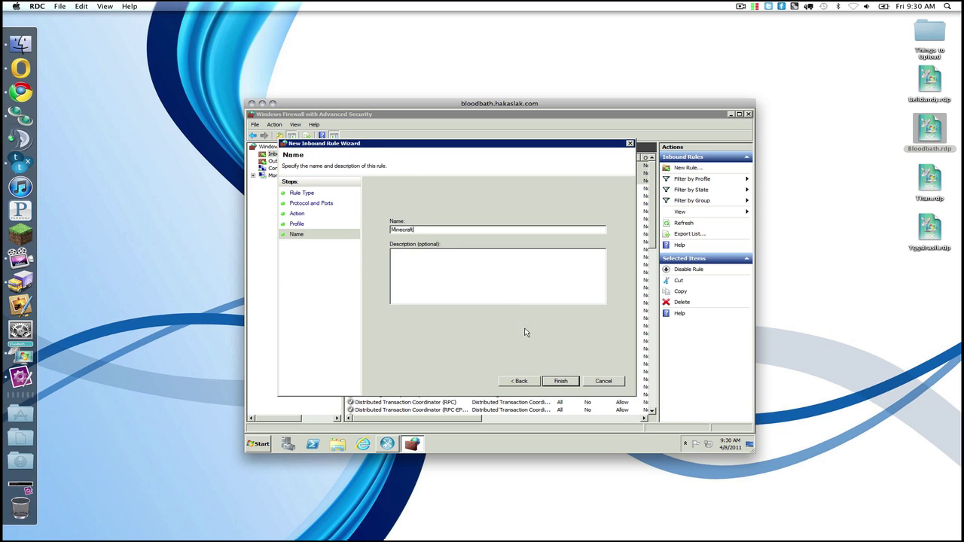
click(566, 382)
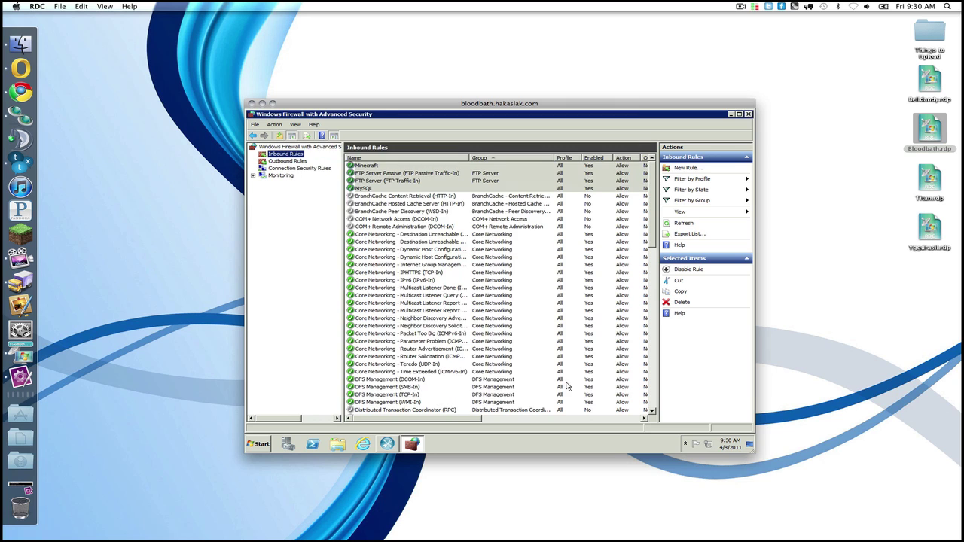
Step: Close the firewall window, the finished MySQL configuration wizard and Server Manager
click(748, 114)
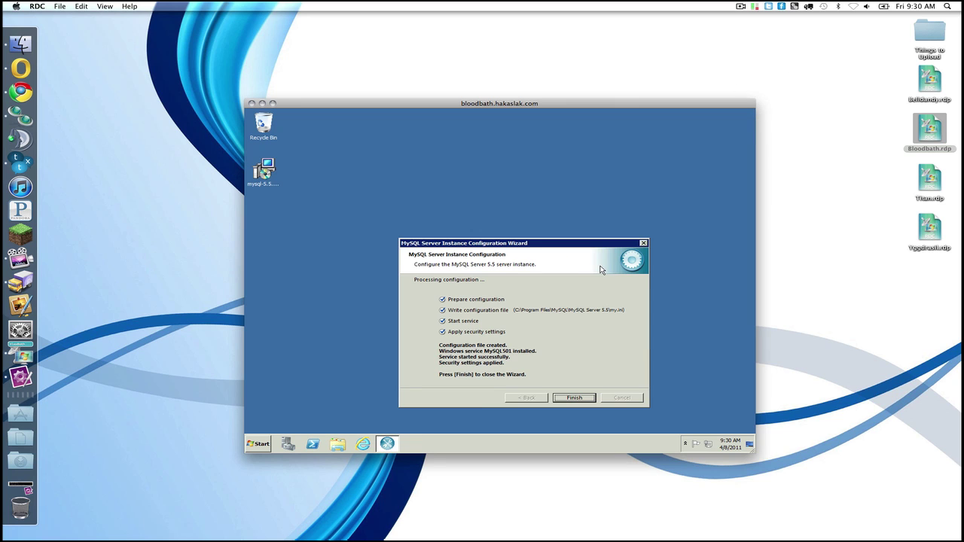
click(574, 397)
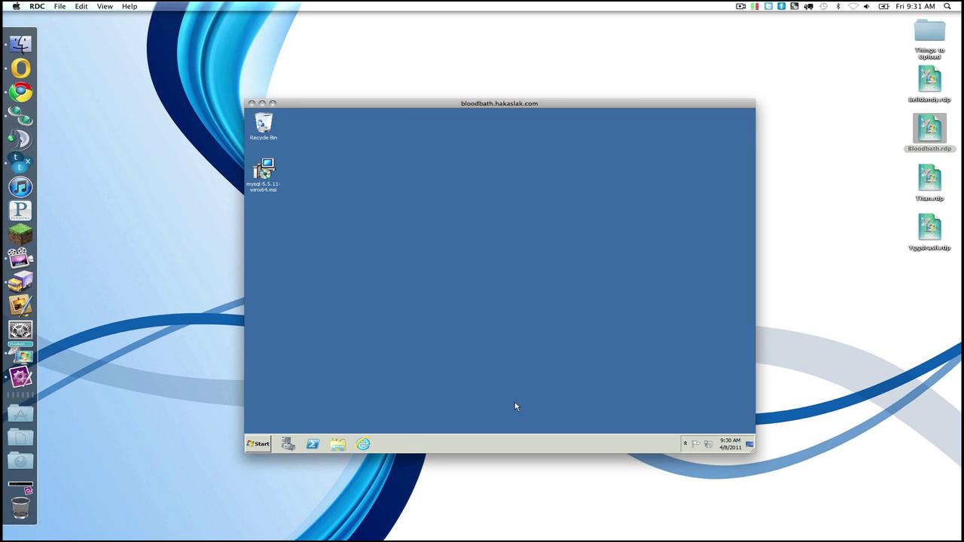
click(288, 444)
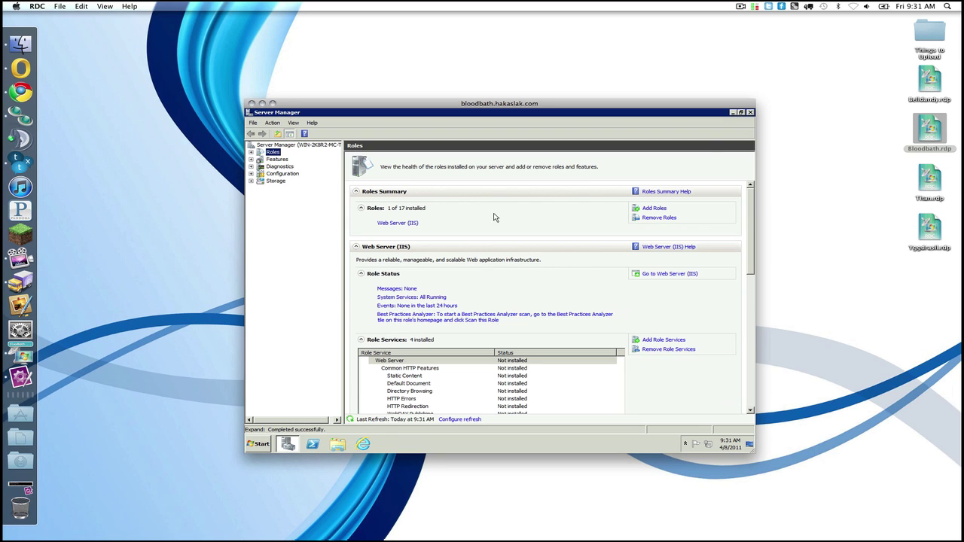
click(750, 113)
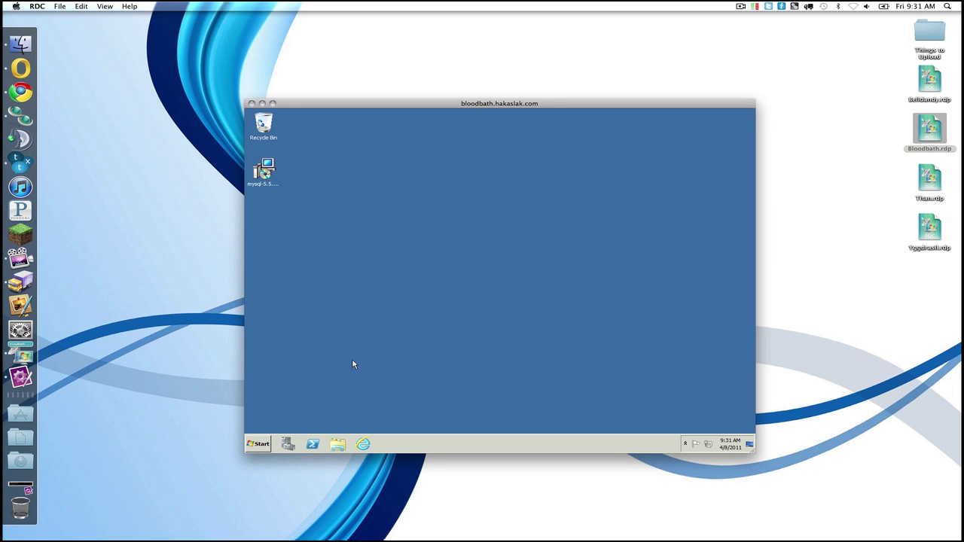
Step: Create a new standard user account named Minecraft in Control Panel
click(256, 444)
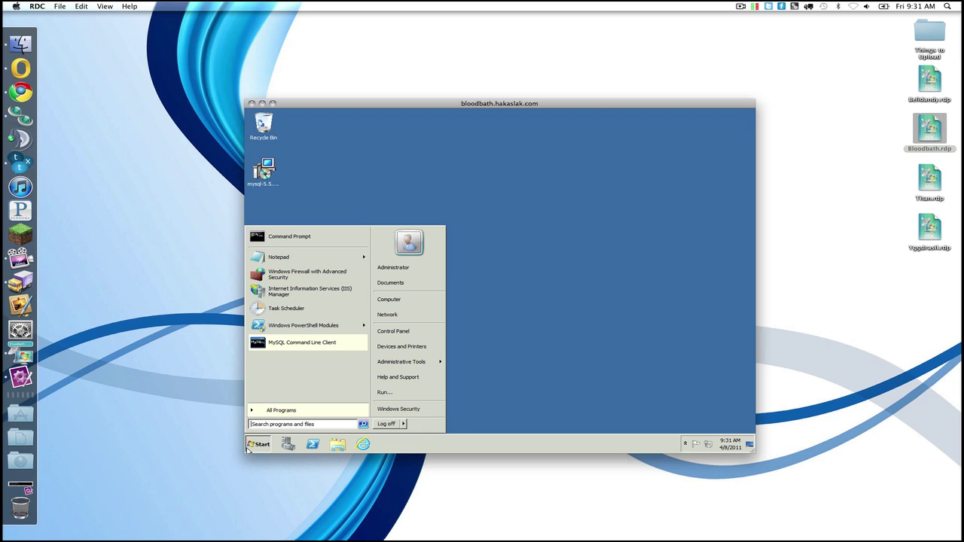
click(418, 336)
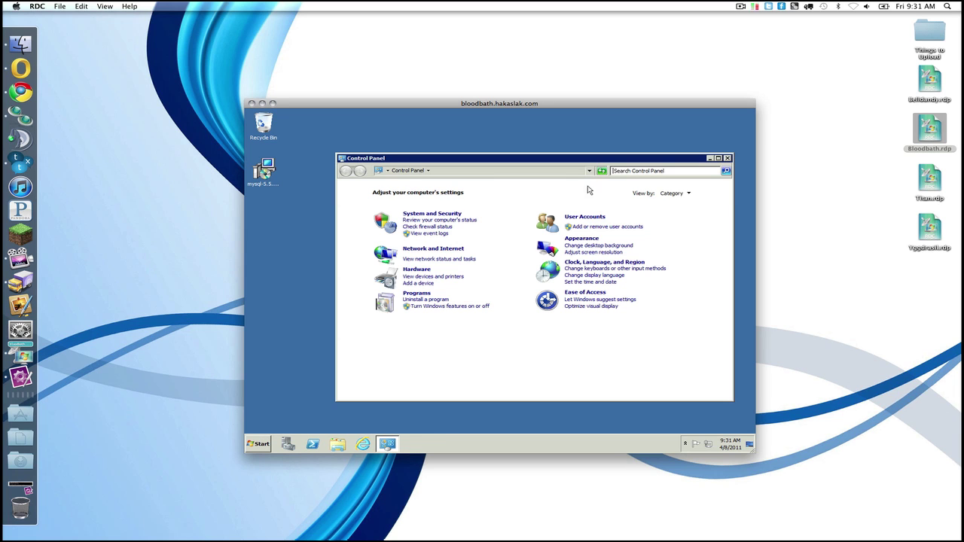
click(584, 216)
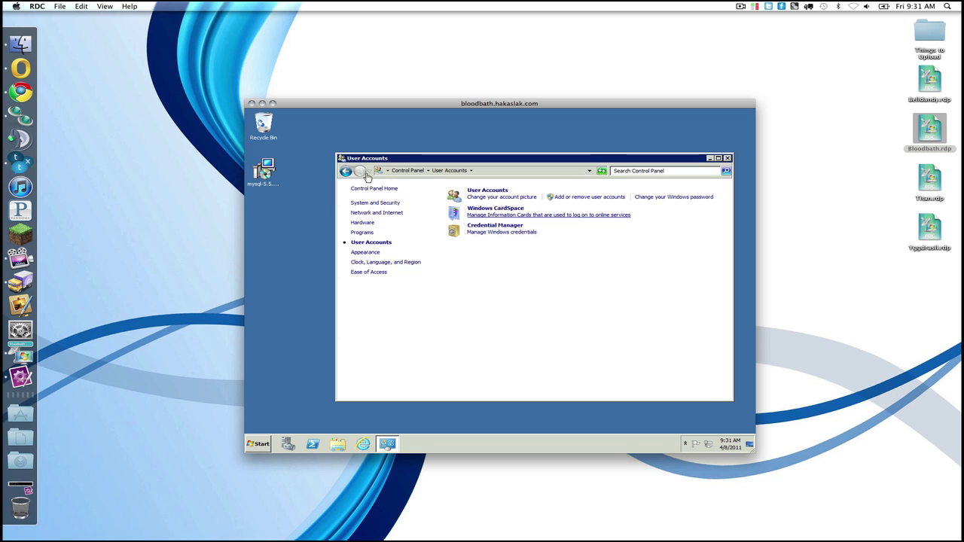
click(345, 170)
click(605, 229)
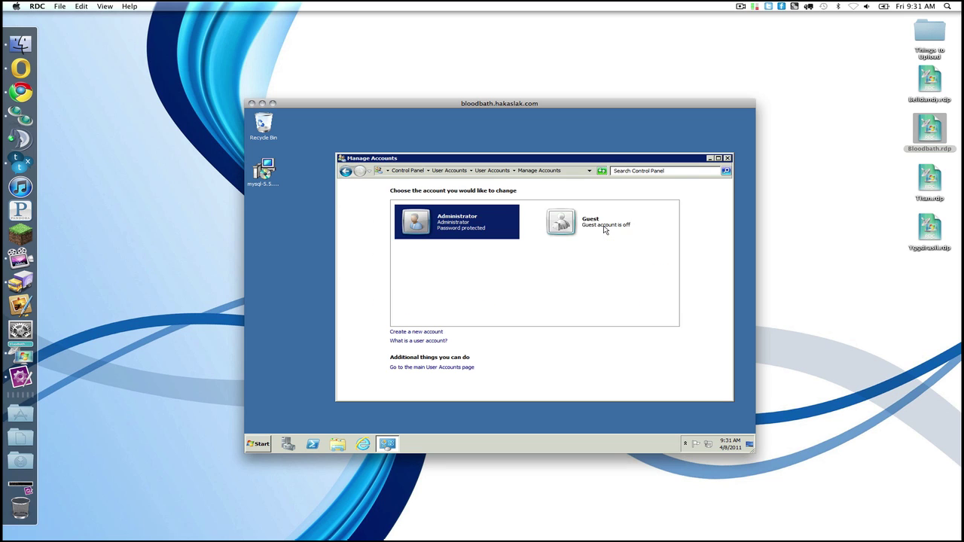
click(425, 332)
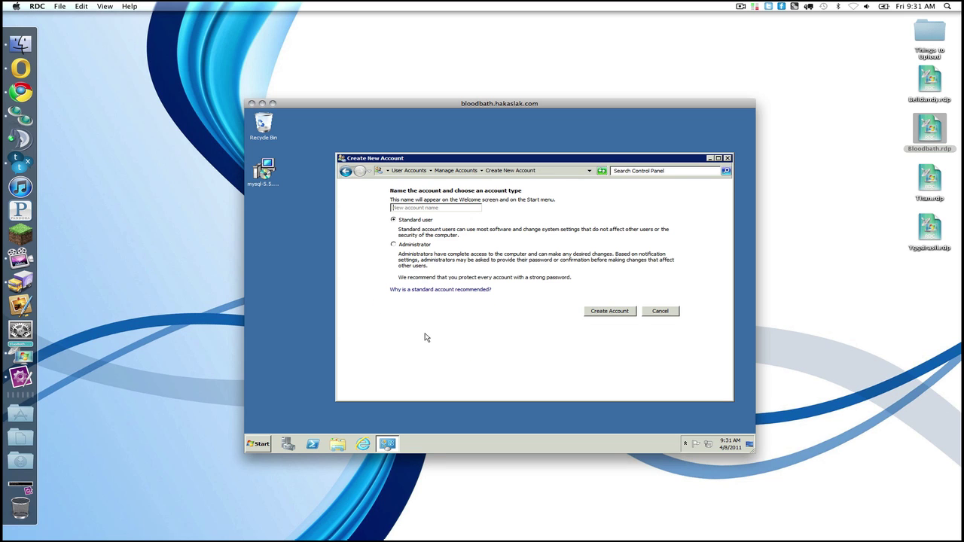
text(Minecraft)
click(594, 315)
Step: Give the Minecraft account a password, confirm it, and close the account window
click(585, 224)
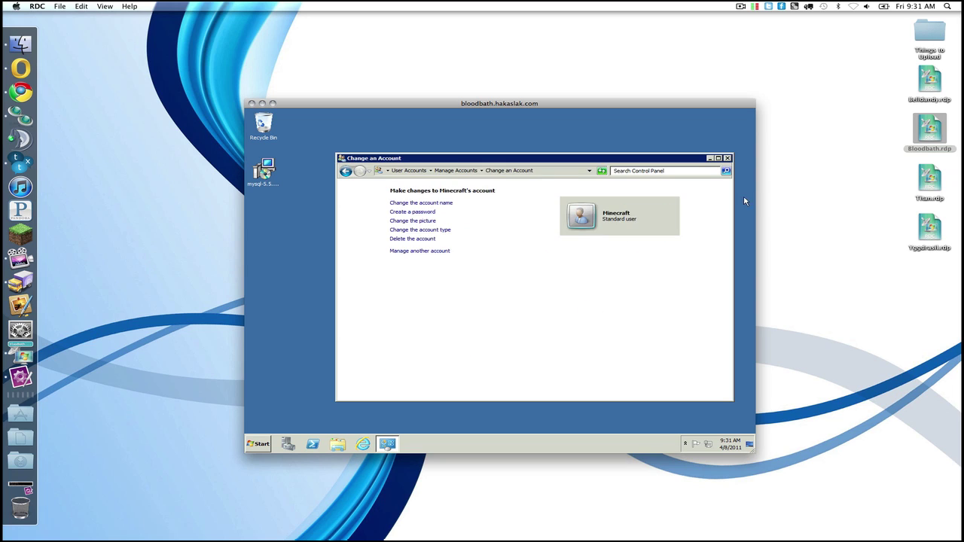
click(413, 211)
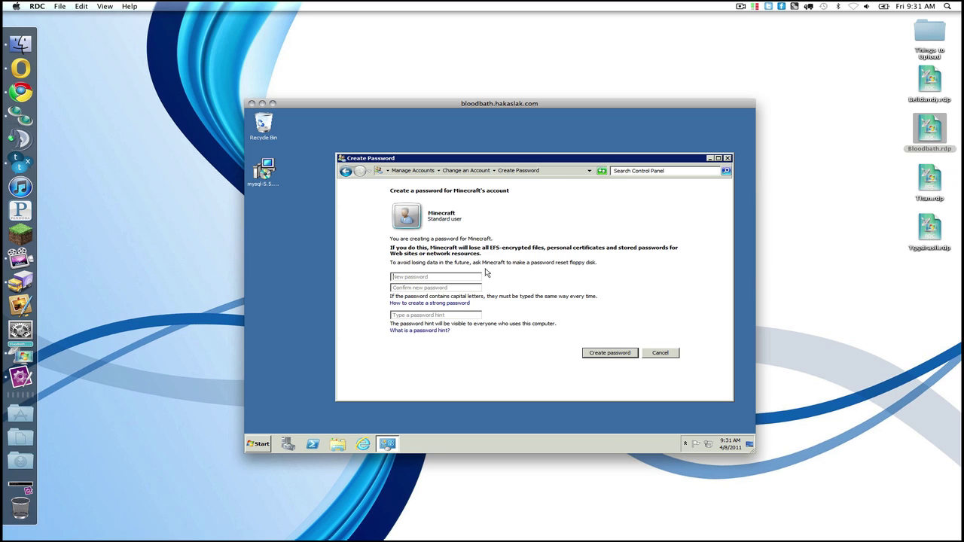
text(••••)
key(shift+Tab)
text(••••)
click(631, 353)
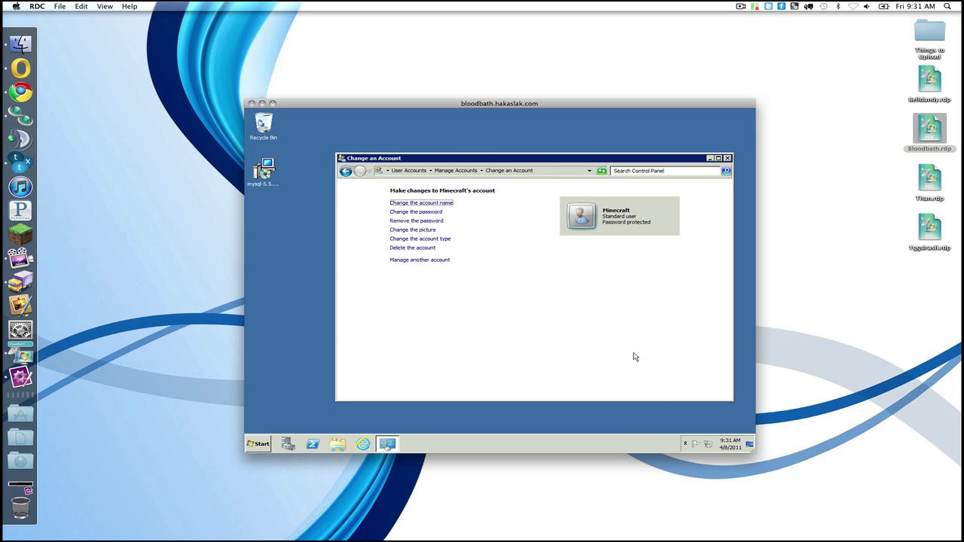
click(728, 158)
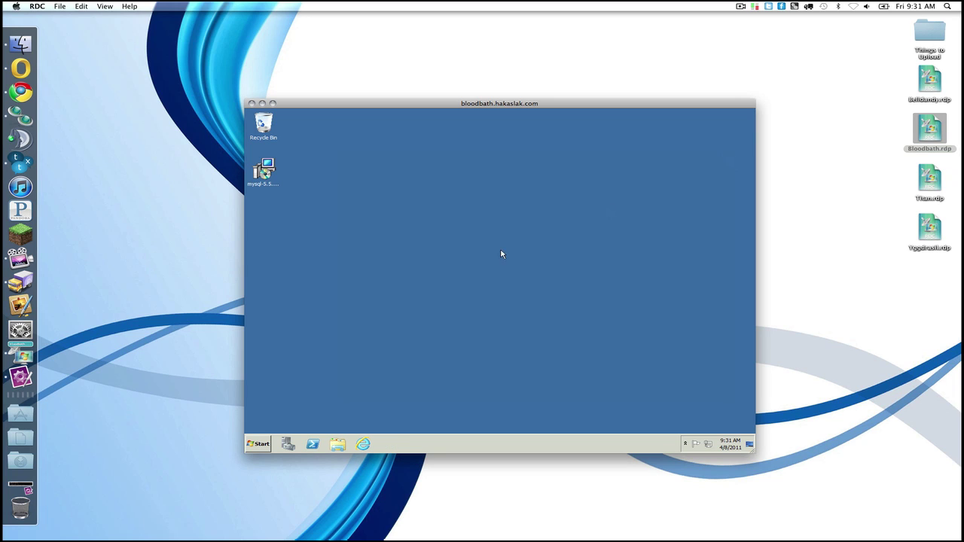
Step: Permanently delete everything in C:\Users\minecraft\Desktop
click(259, 445)
click(414, 299)
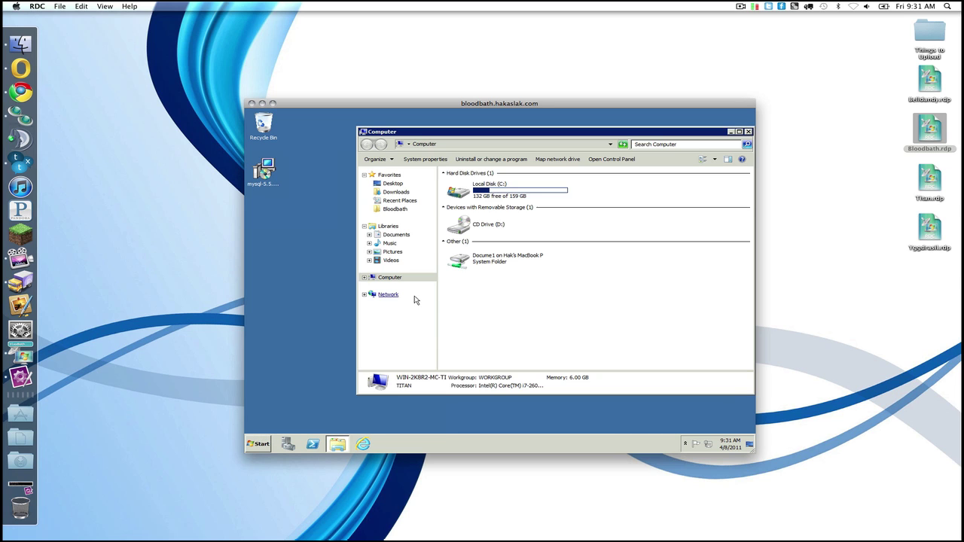
click(479, 199)
double_click(479, 198)
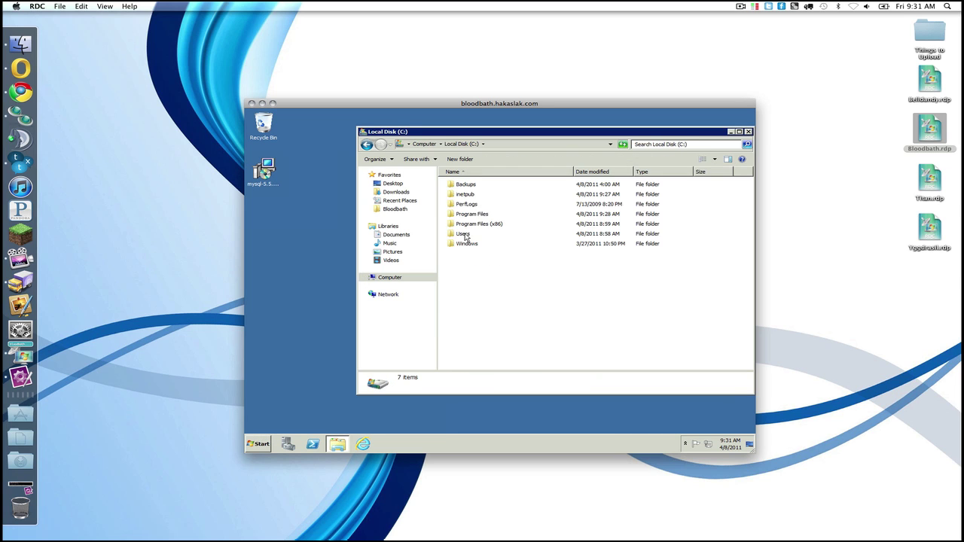
double_click(467, 232)
double_click(471, 195)
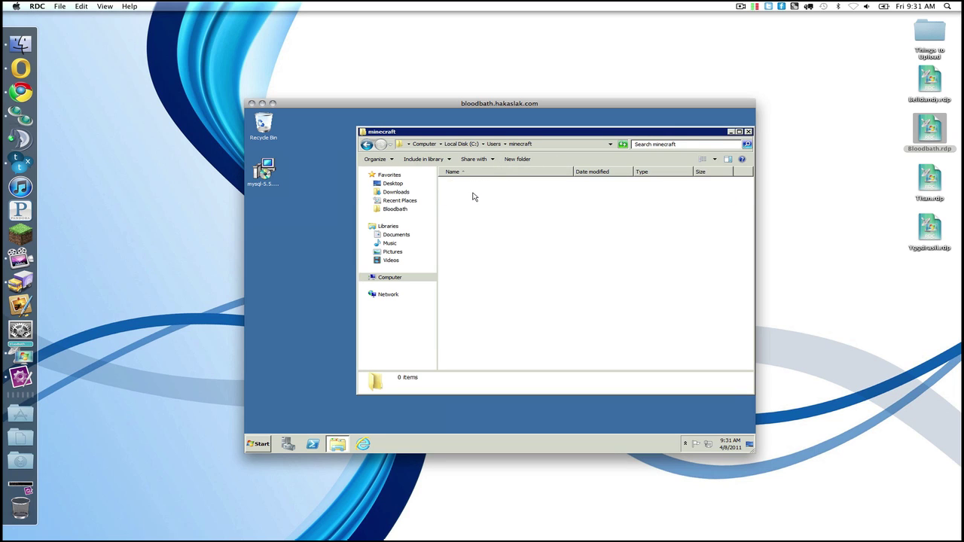
double_click(467, 195)
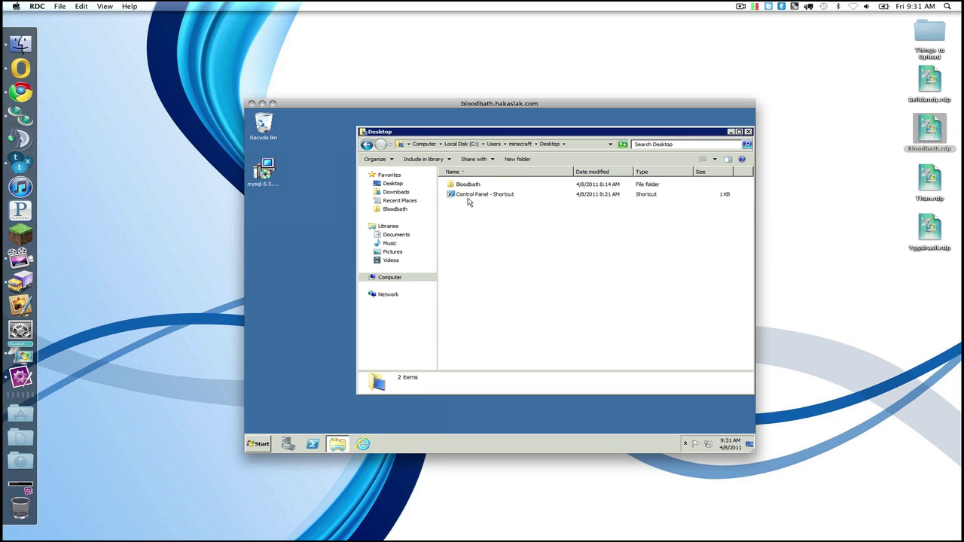
click(470, 188)
key(ctrl+a)
key(shift+Delete)
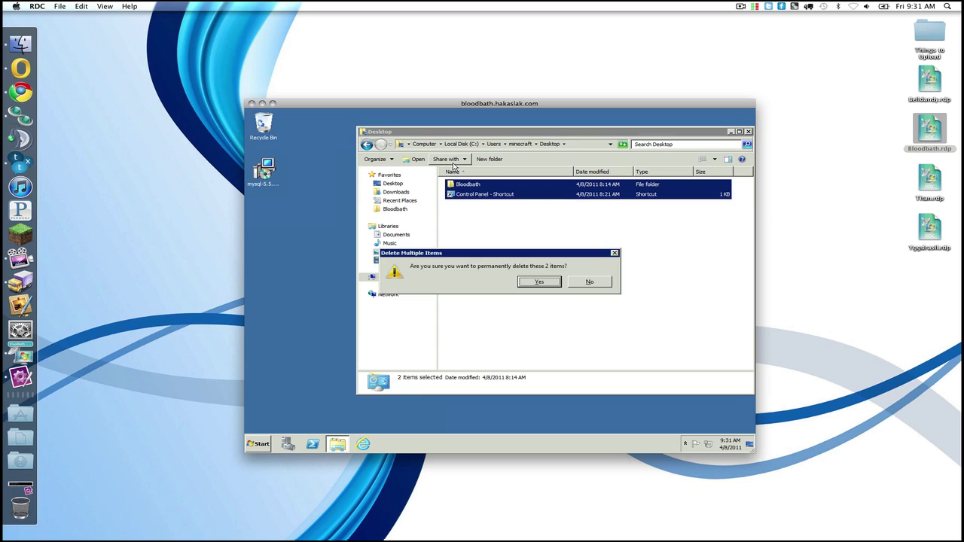
key(Return)
Step: Create a new folder named Bloodbath on that Desktop
right_click(482, 222)
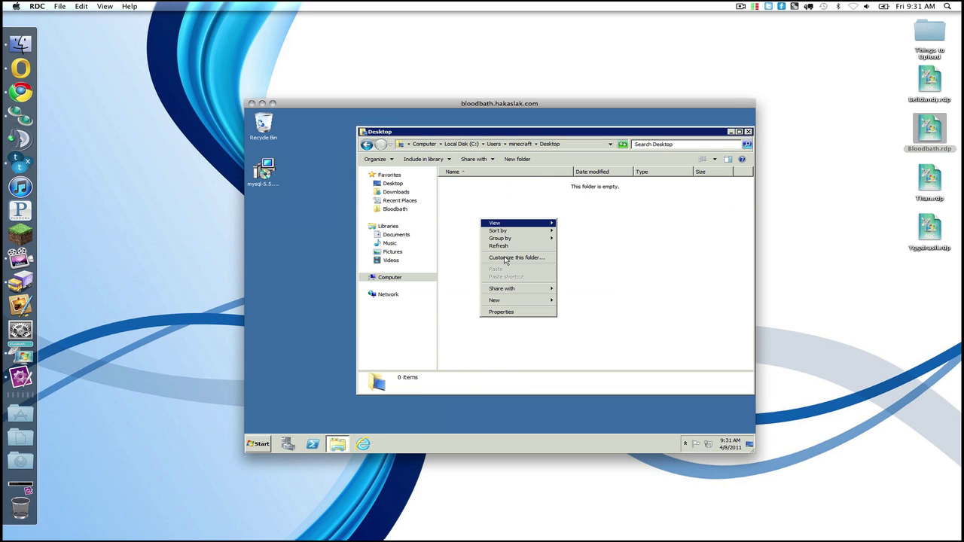
mouse_move(508, 303)
click(579, 303)
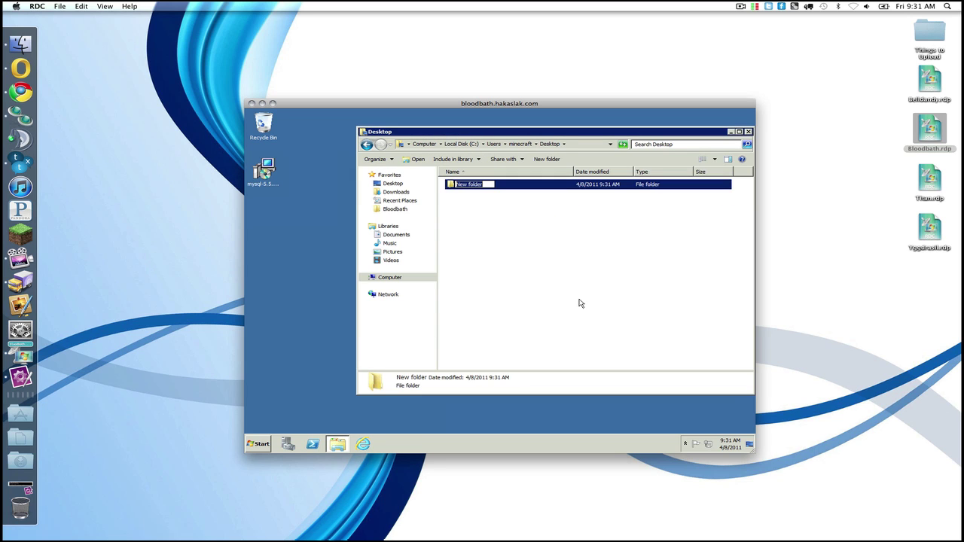
text(Bloodbath)
key(Return)
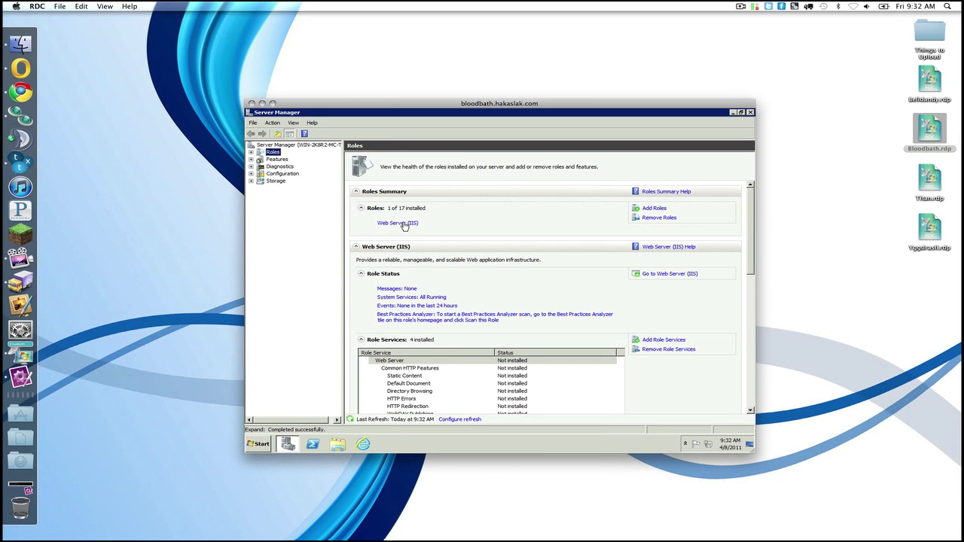
Step: Open IIS Manager under Web Server (IIS), viewing FTP Firewall Support and Application Pools
click(404, 225)
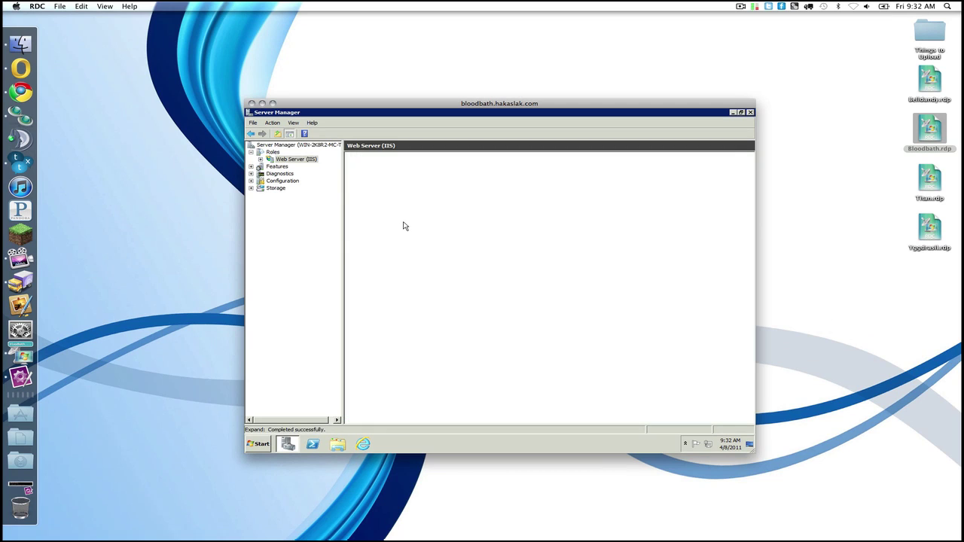
double_click(295, 159)
click(307, 166)
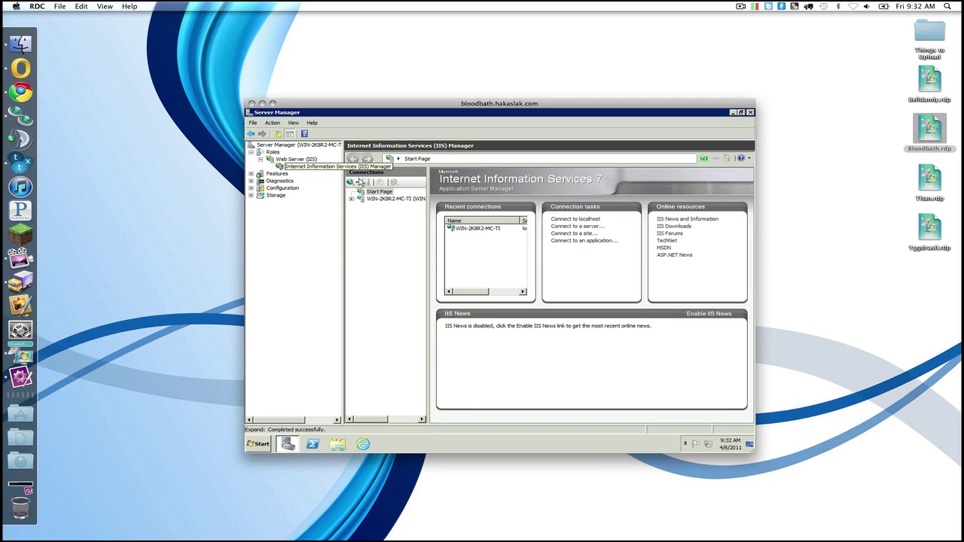
click(381, 199)
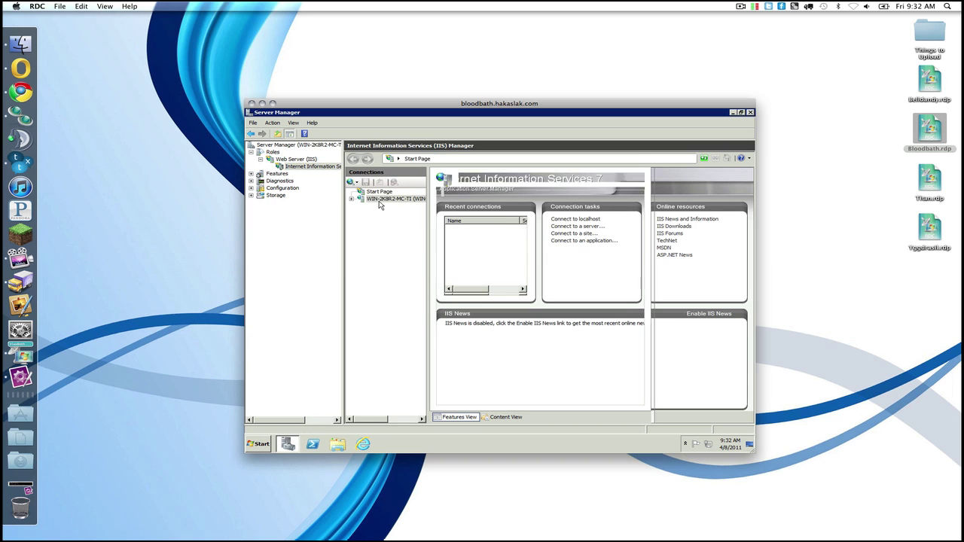
click(570, 236)
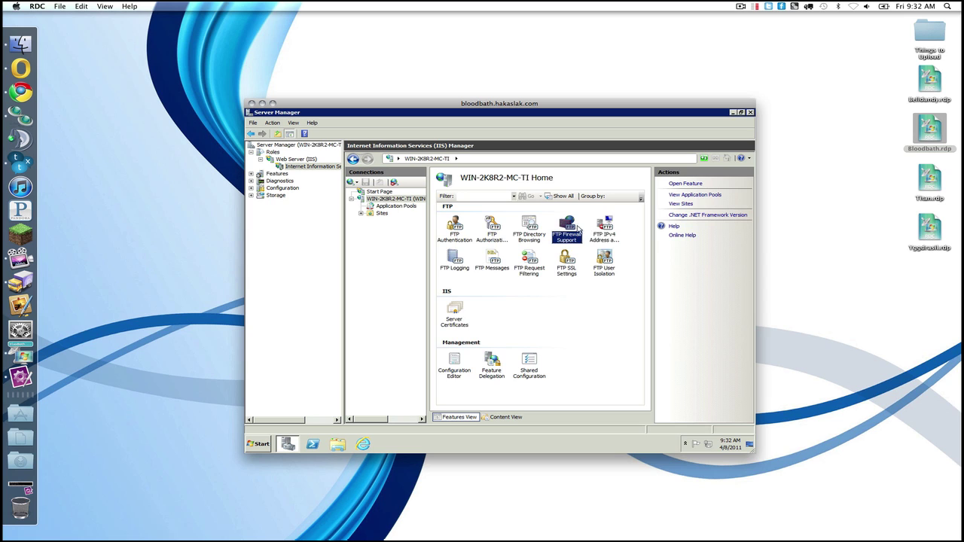
double_click(571, 230)
click(393, 207)
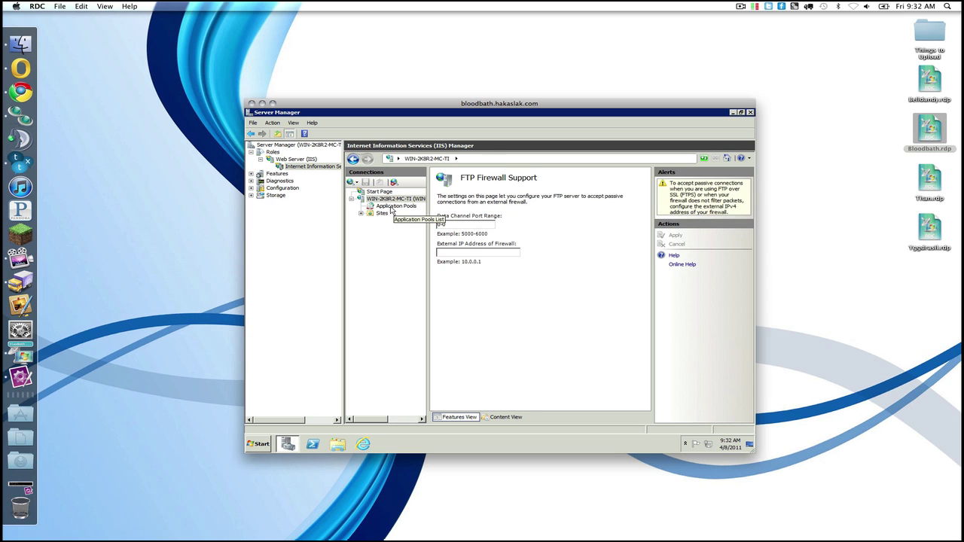
Step: Remove the Default Web Site from the Sites list and confirm
double_click(371, 214)
click(384, 220)
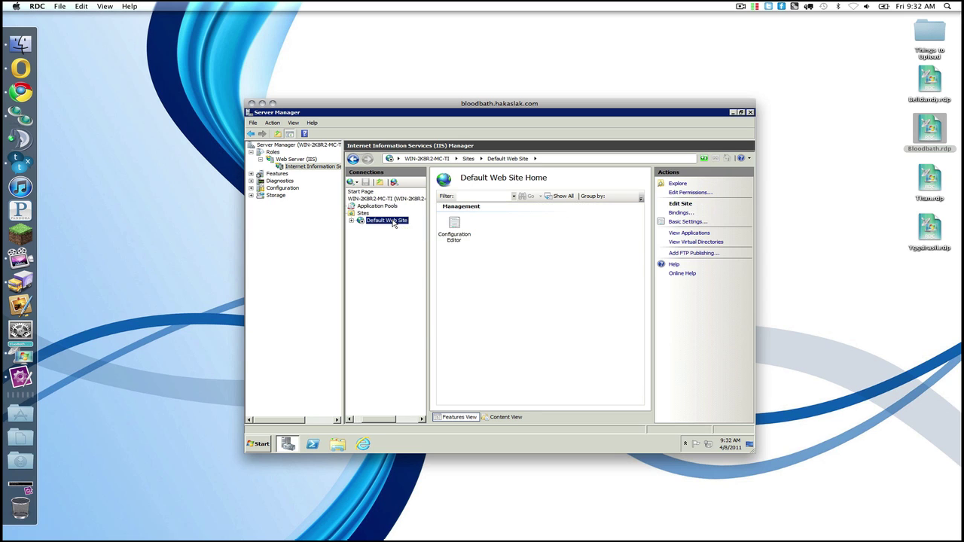
right_click(393, 220)
click(412, 293)
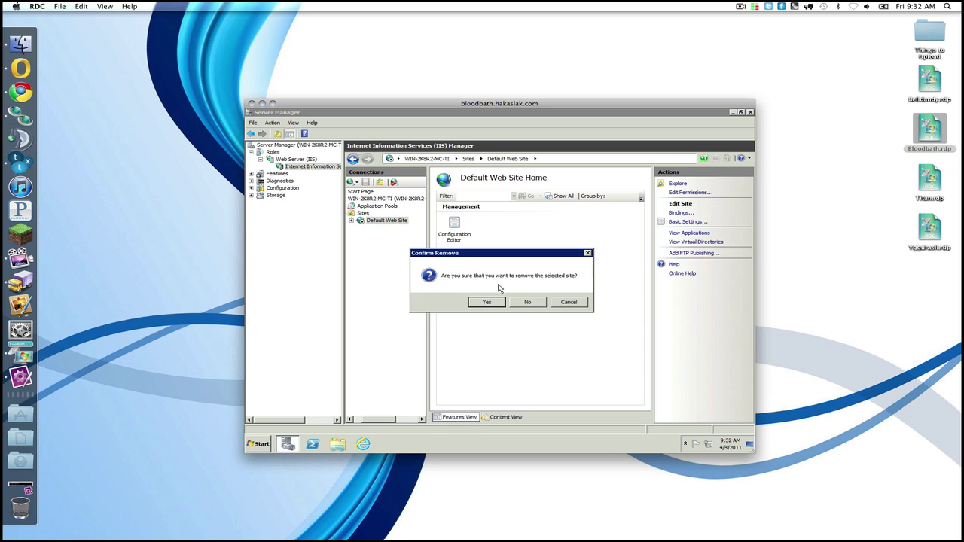
click(501, 303)
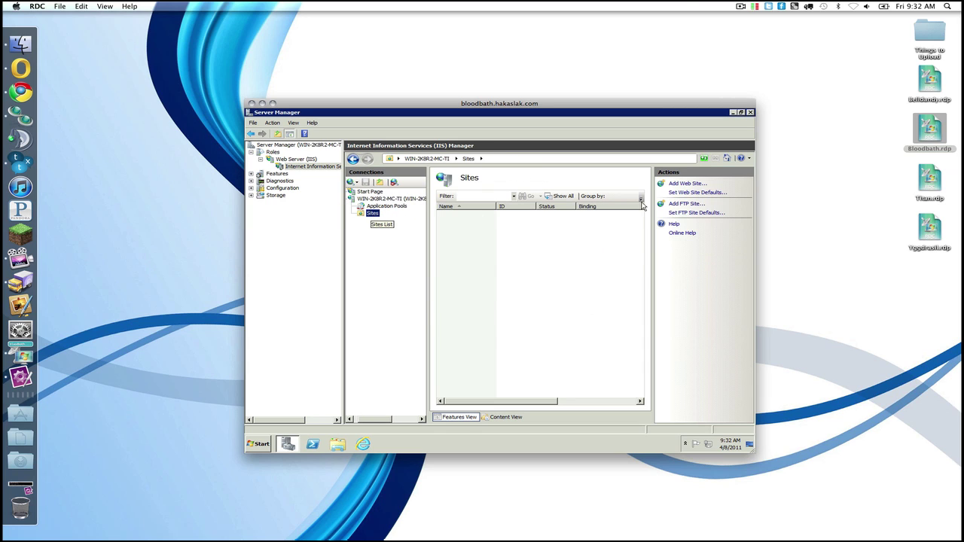
Step: Add the Bloodbath FTP site, pointing to the Bloodbath folder, with SSL turned off
click(693, 205)
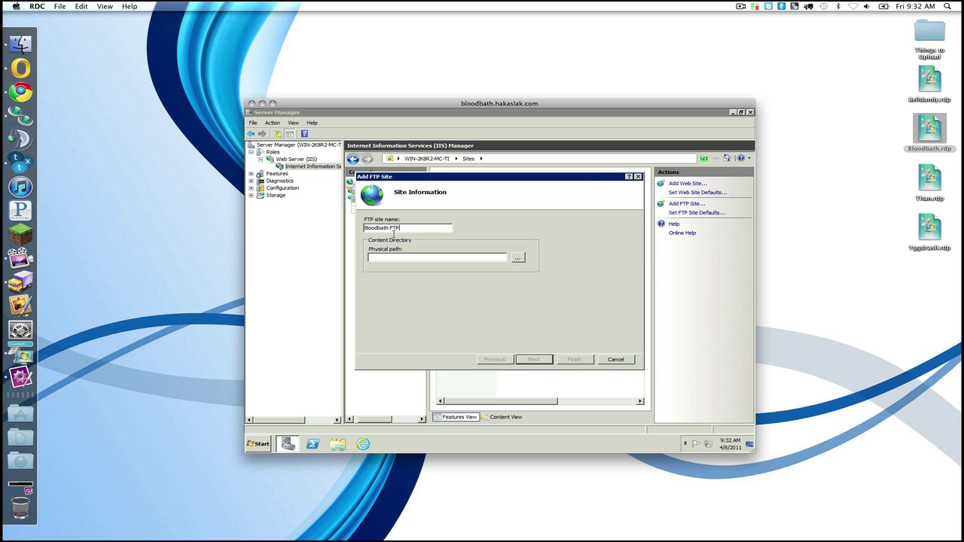
click(480, 257)
text(C:\Users\minecraft\Desktop\Bloodbath)
click(544, 361)
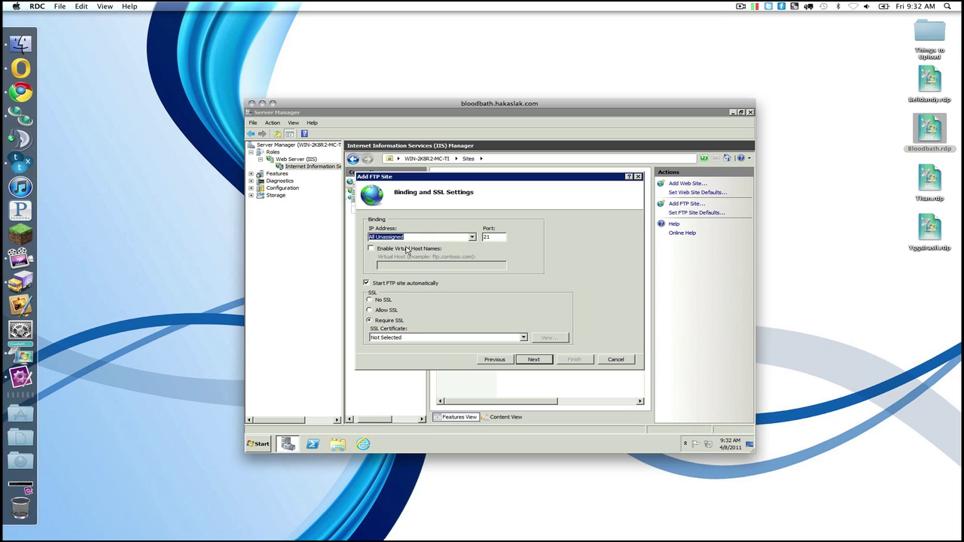
click(370, 300)
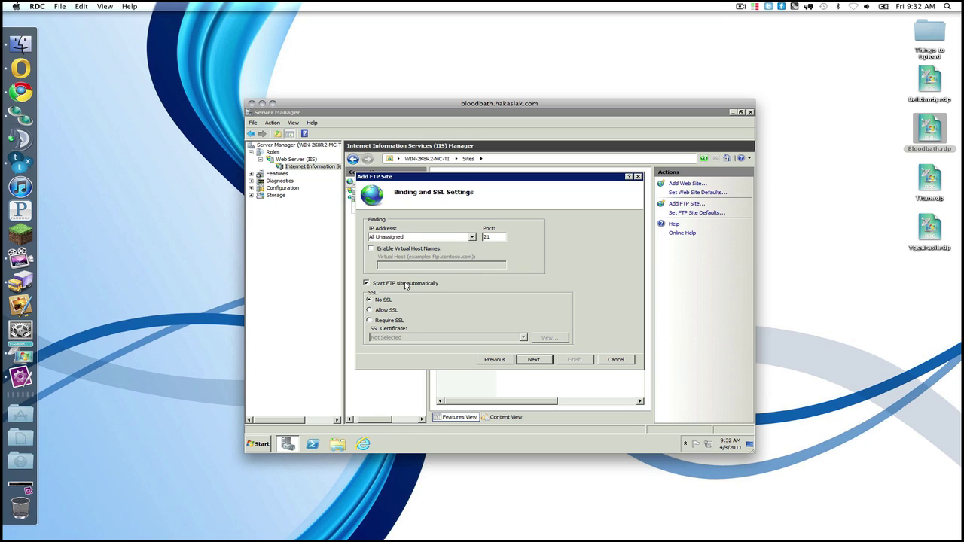
Step: Give the minecraft user Read/Write access with Basic authentication, and finish creating the site
click(530, 360)
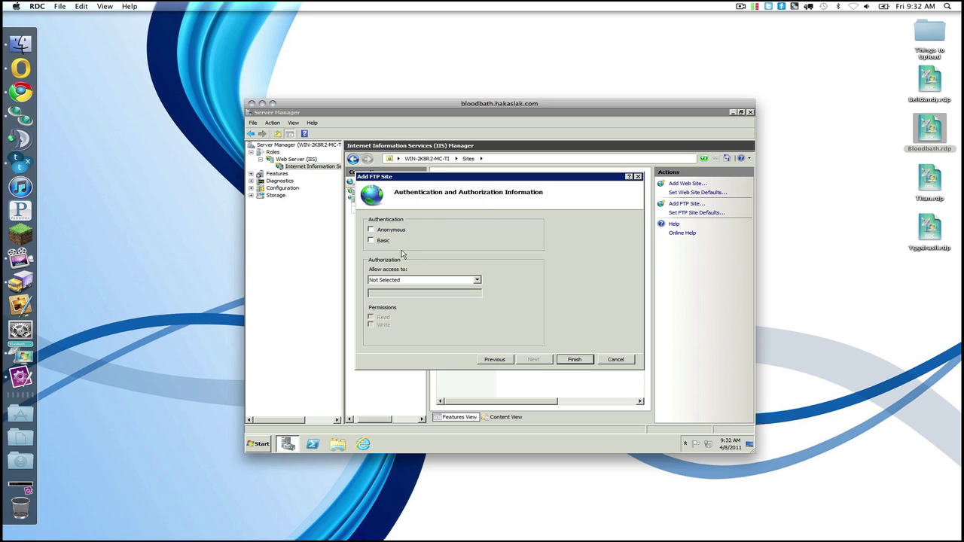
click(390, 281)
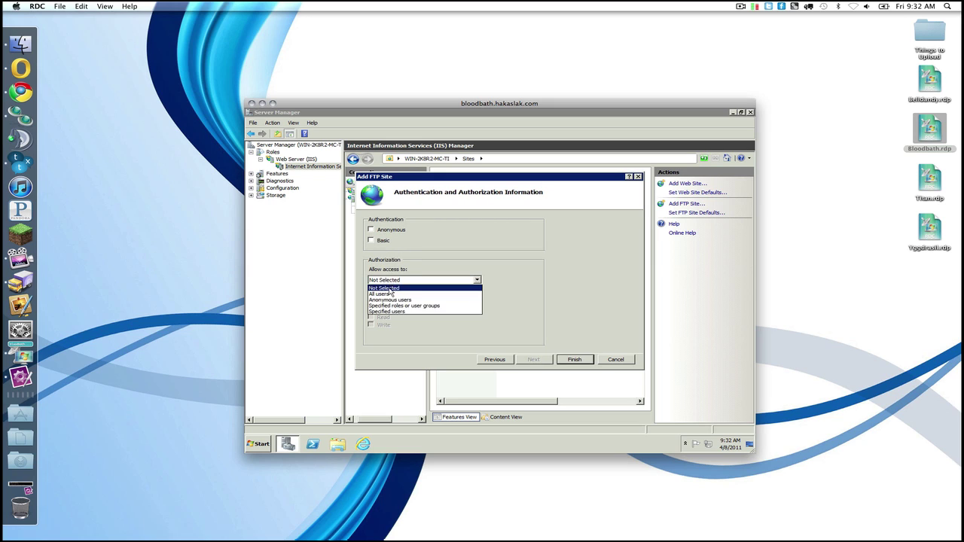
click(387, 311)
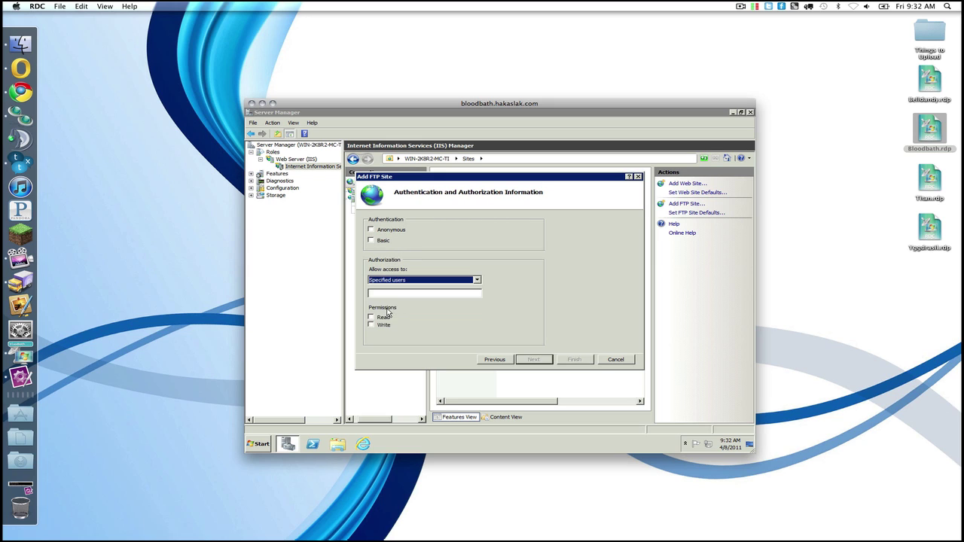
click(385, 293)
text(minecra)
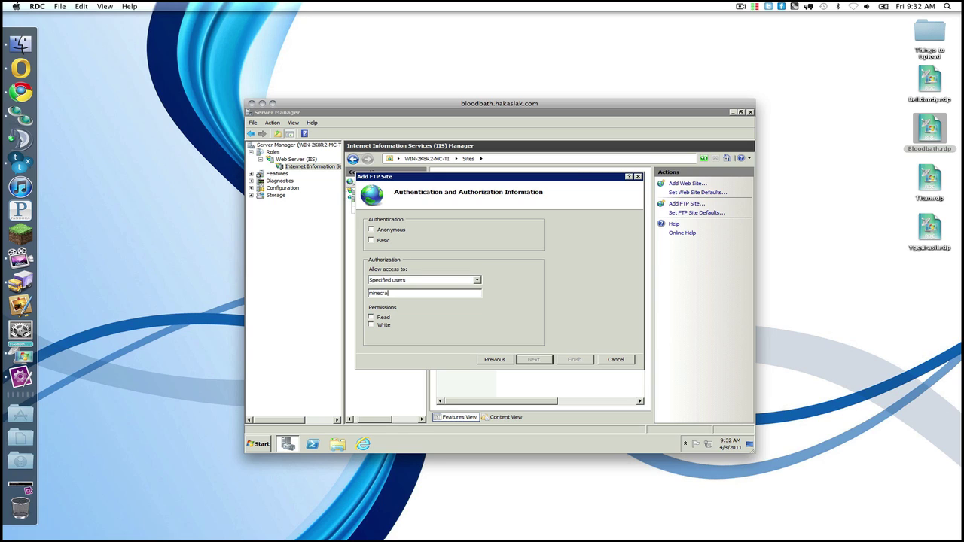
text(ft)
click(371, 317)
click(370, 325)
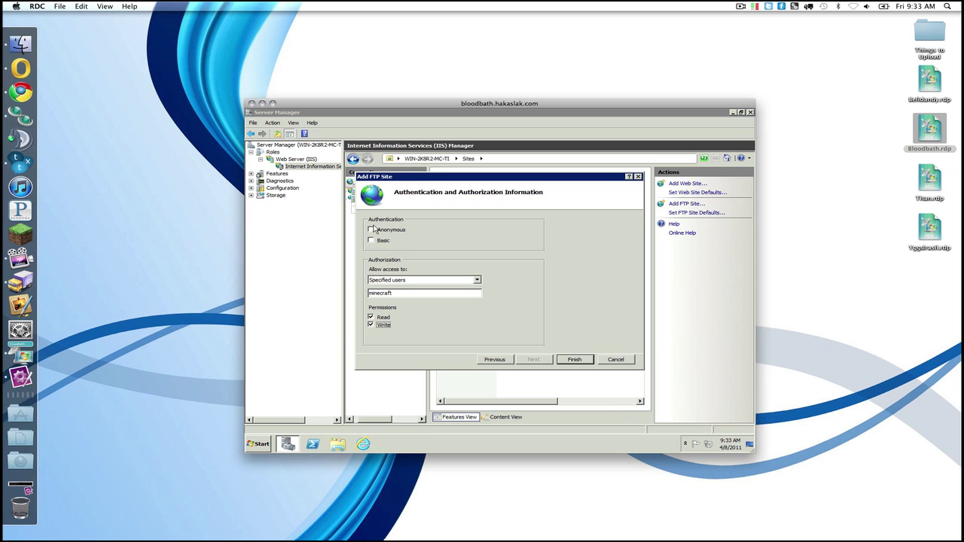
click(370, 239)
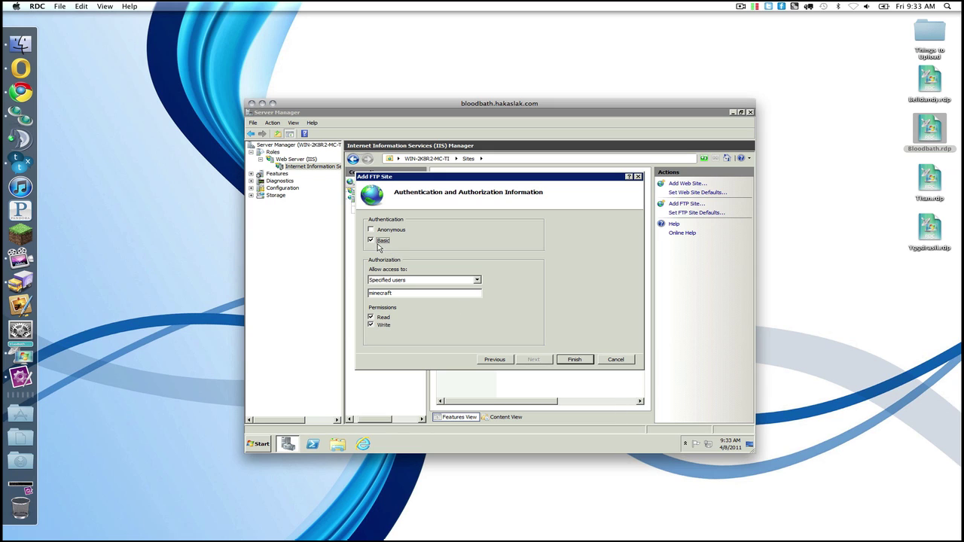
click(578, 362)
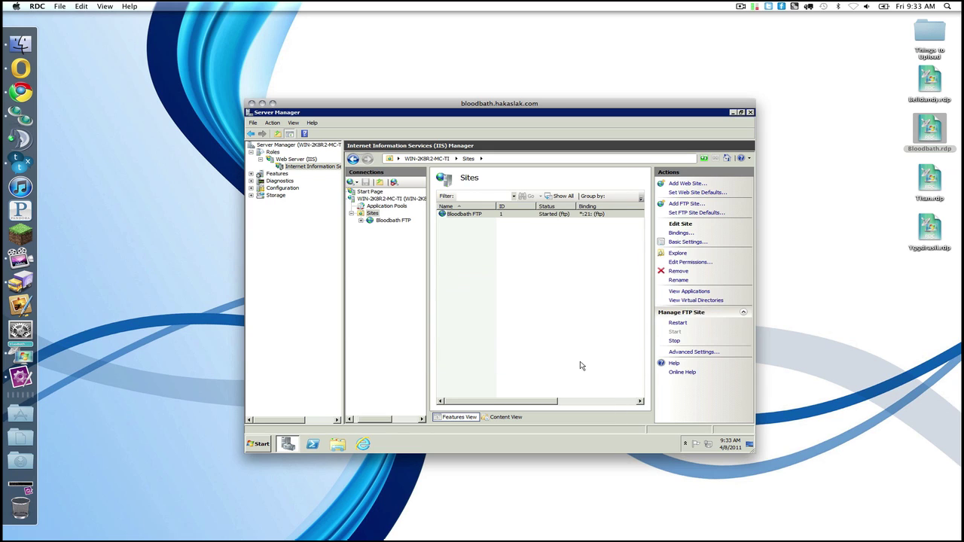
click(394, 223)
right_click(395, 223)
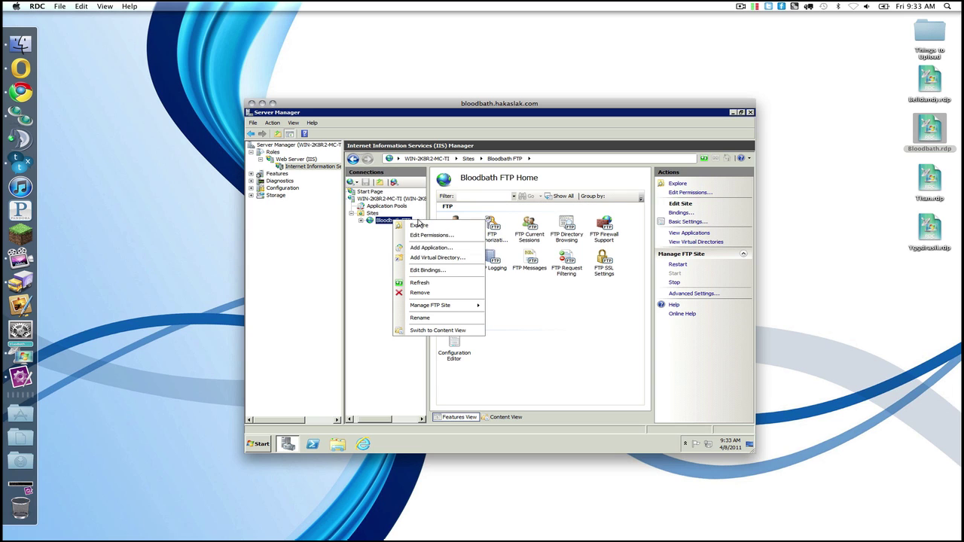
click(418, 224)
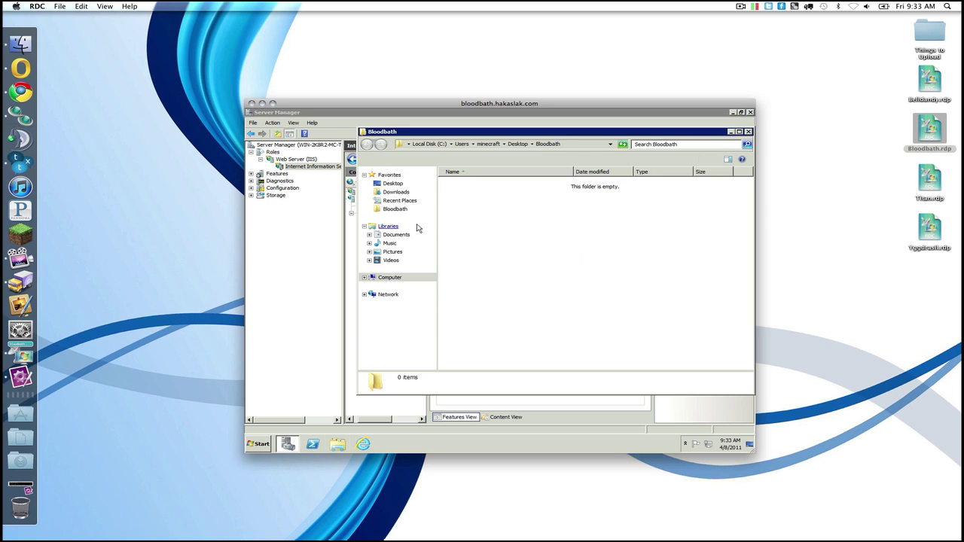
click(748, 132)
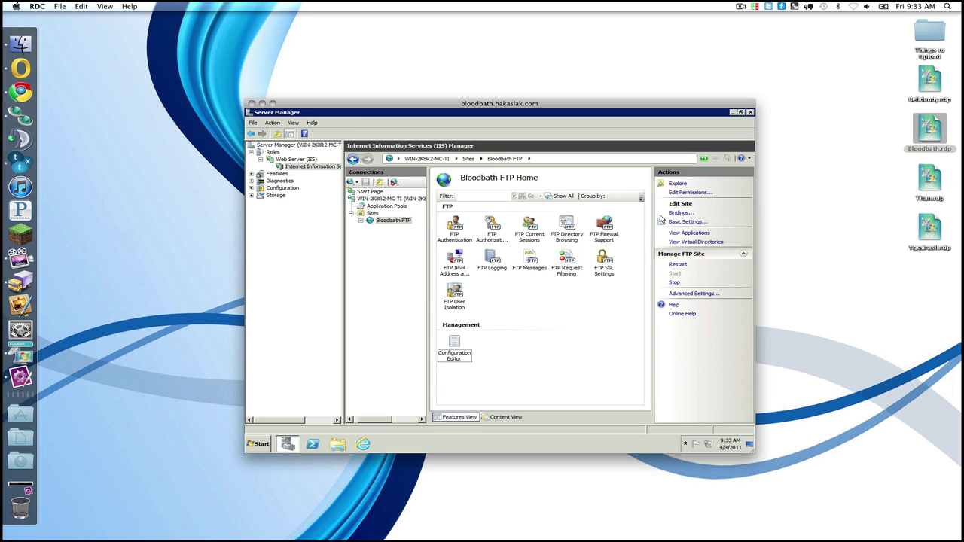
click(750, 112)
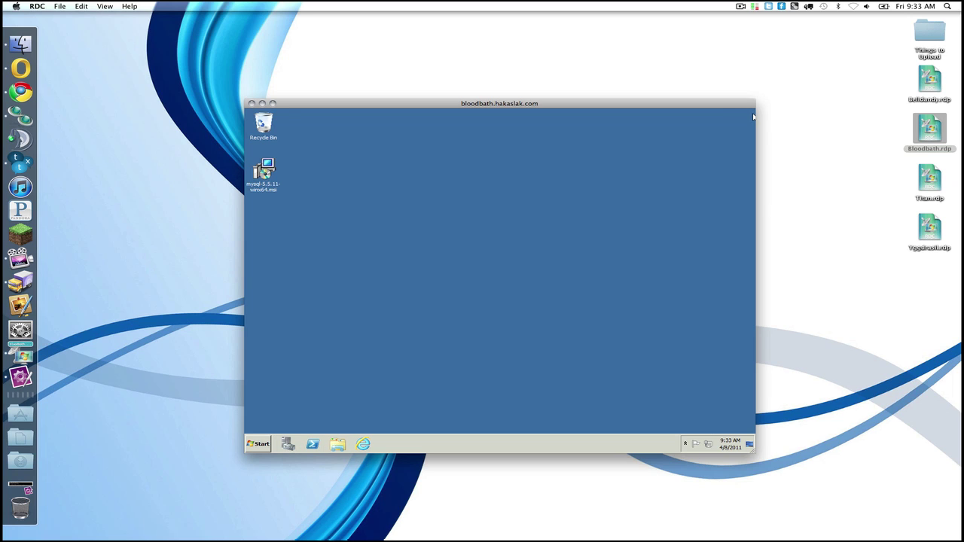
Step: Run 'sc sidtype ftpsvc unrestricted' in a Command Prompt launched as administrator
click(20, 484)
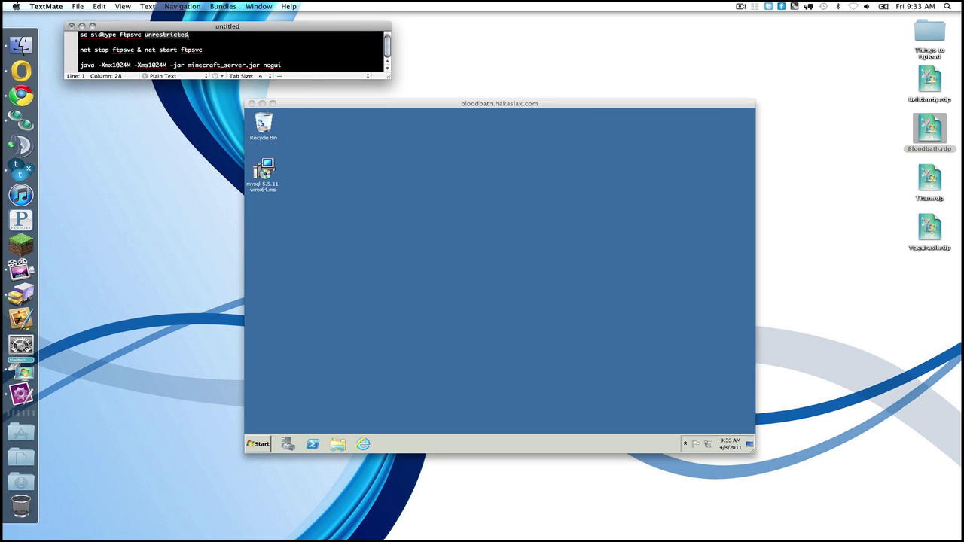
drag(197, 35, 62, 31)
key(super+c)
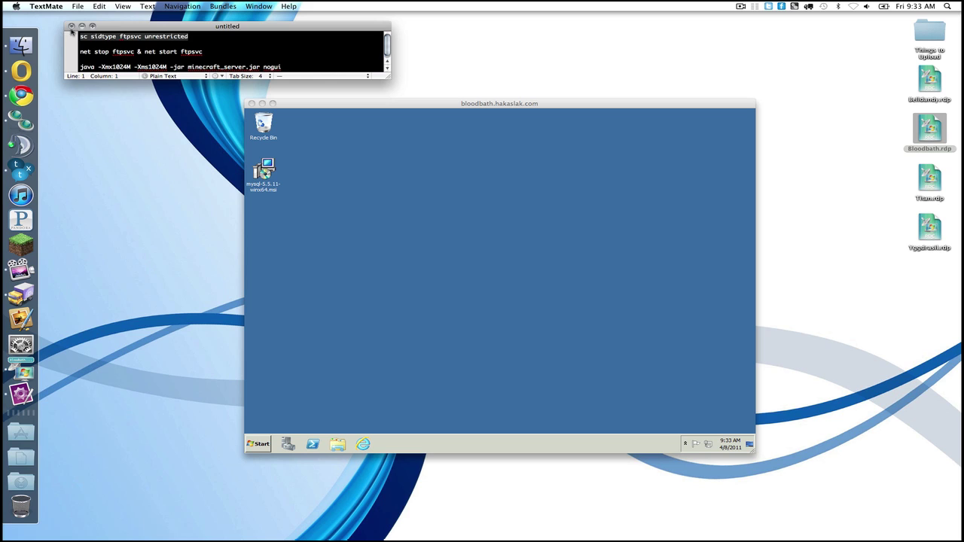
click(477, 216)
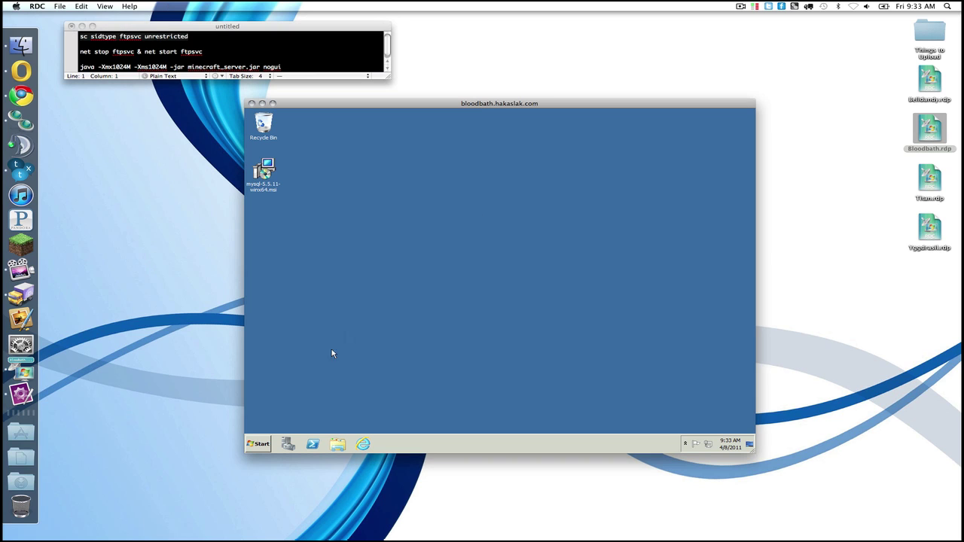
click(265, 444)
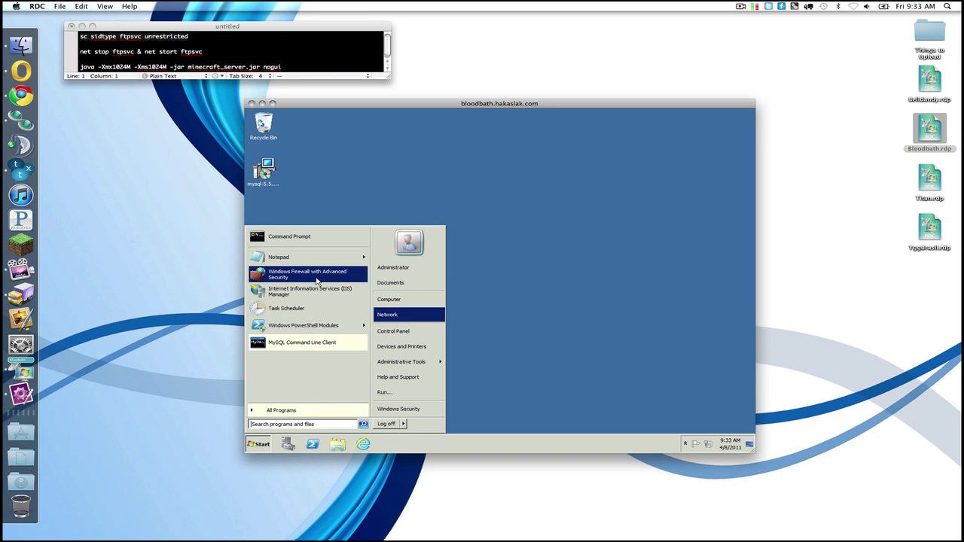
right_click(285, 240)
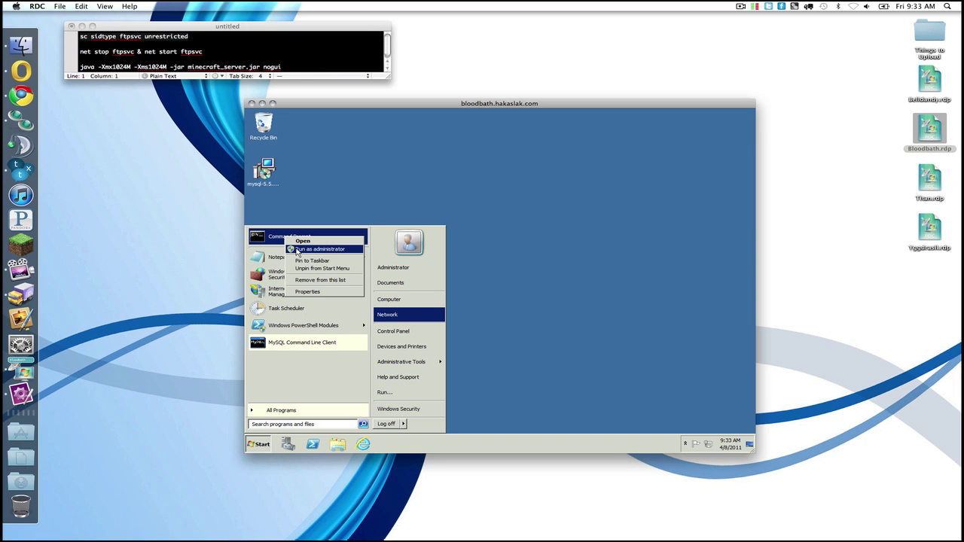
click(297, 250)
right_click(386, 194)
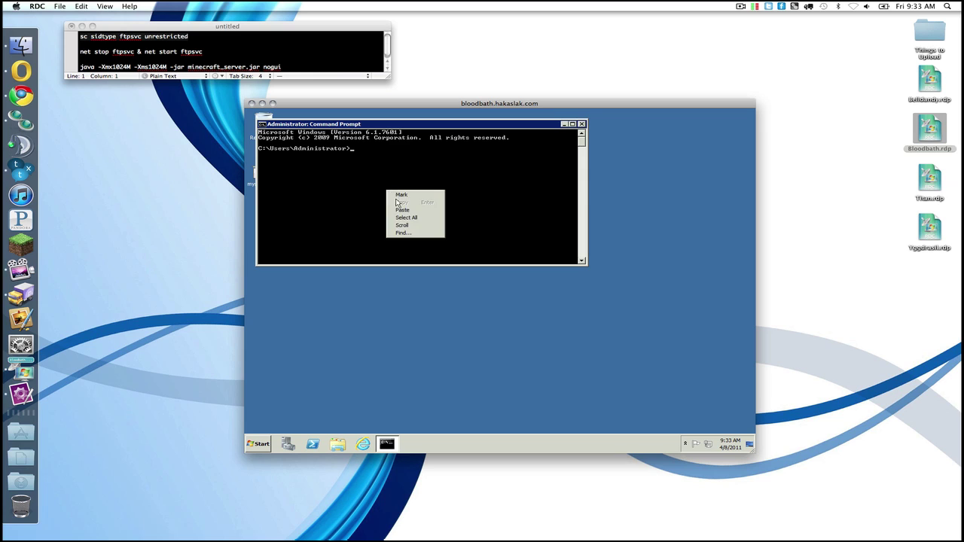
click(398, 212)
key(Return)
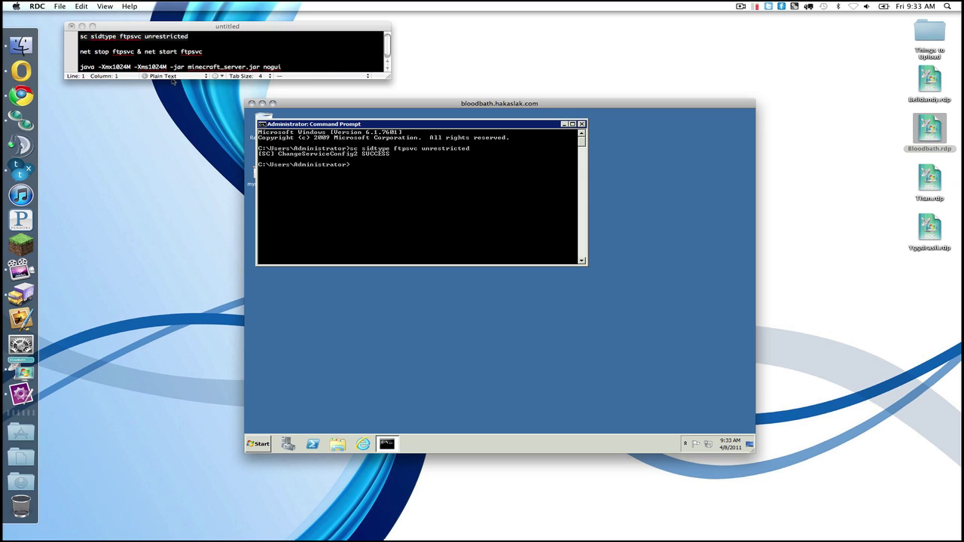
Step: Restart the FTP service with 'net stop ftpsvc & net start ftpsvc'
click(152, 46)
click(140, 51)
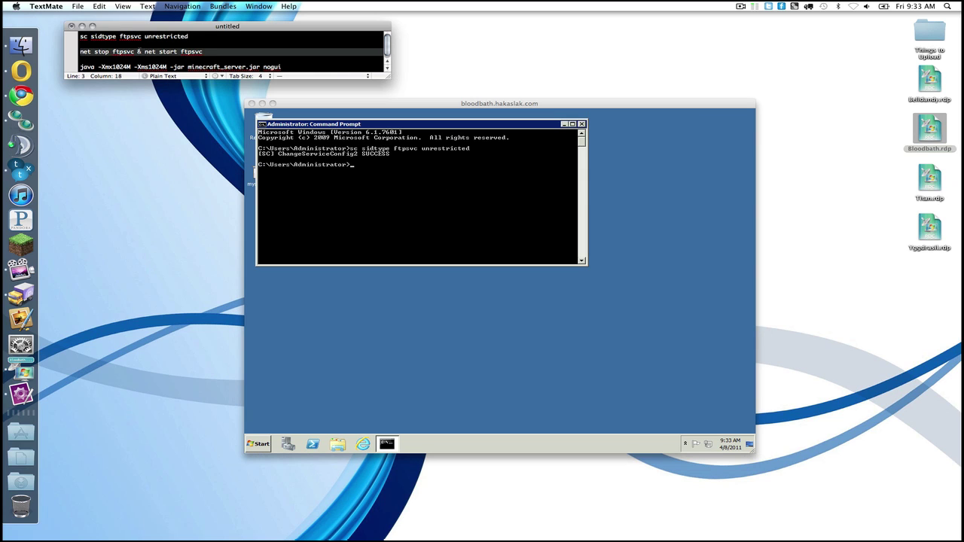
click(449, 249)
right_click(452, 254)
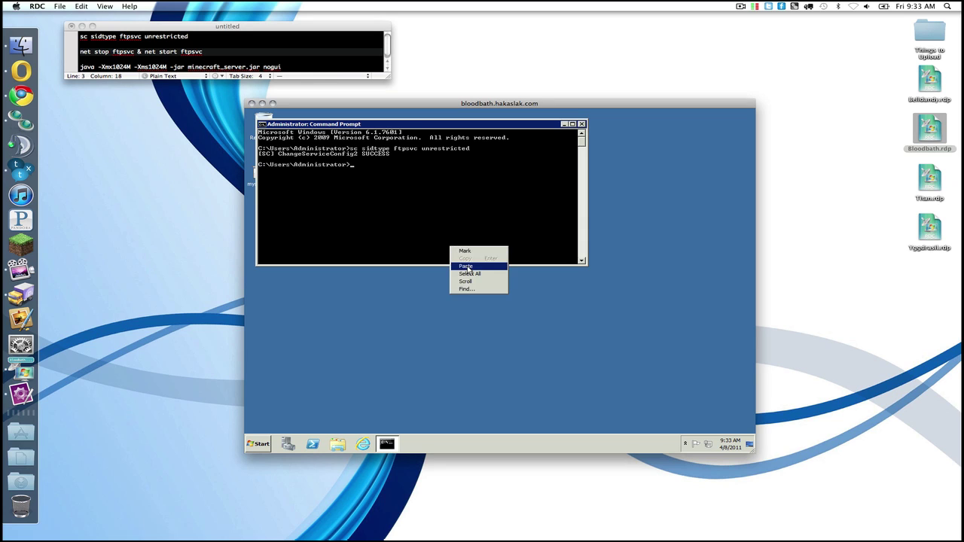
click(467, 268)
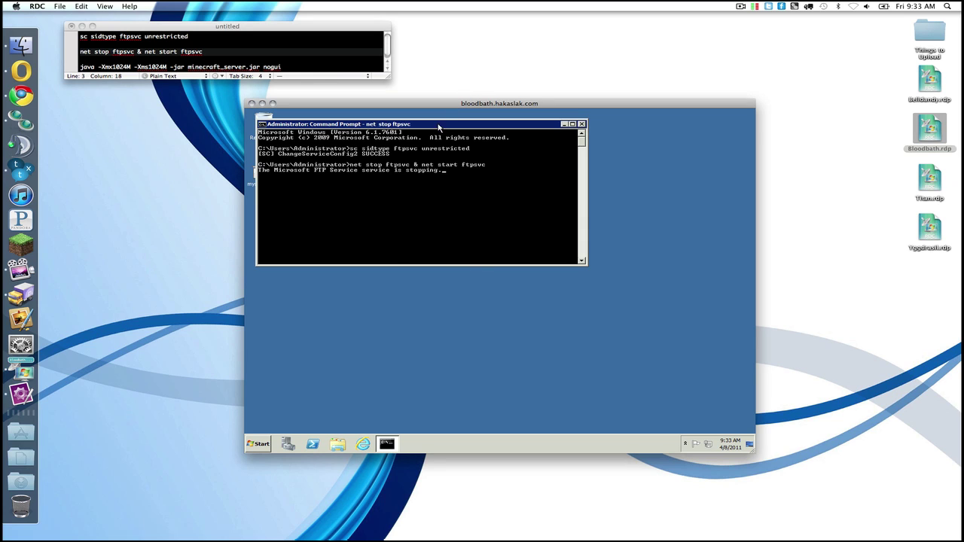
drag(439, 128, 584, 194)
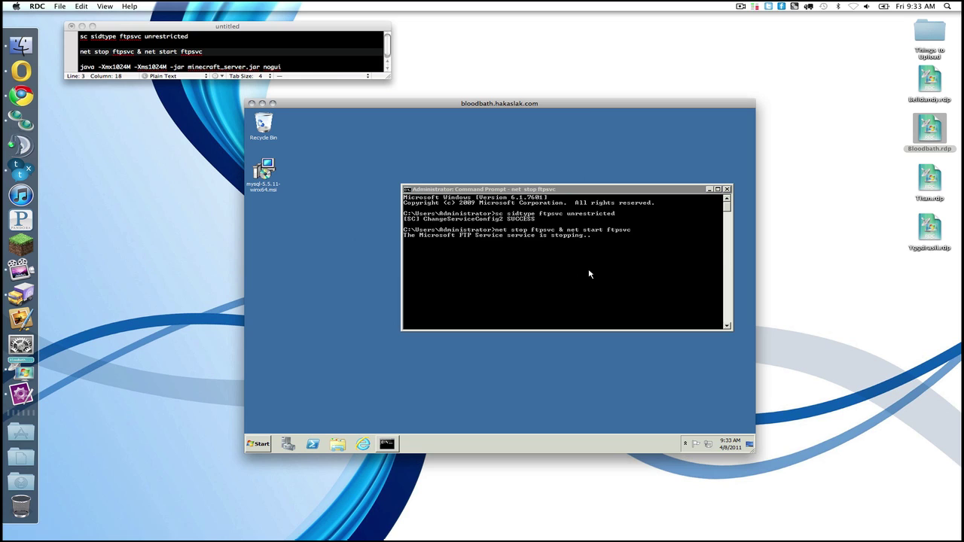
Step: Search the web for 'java 1.6 jdk' in the server's browser
click(362, 444)
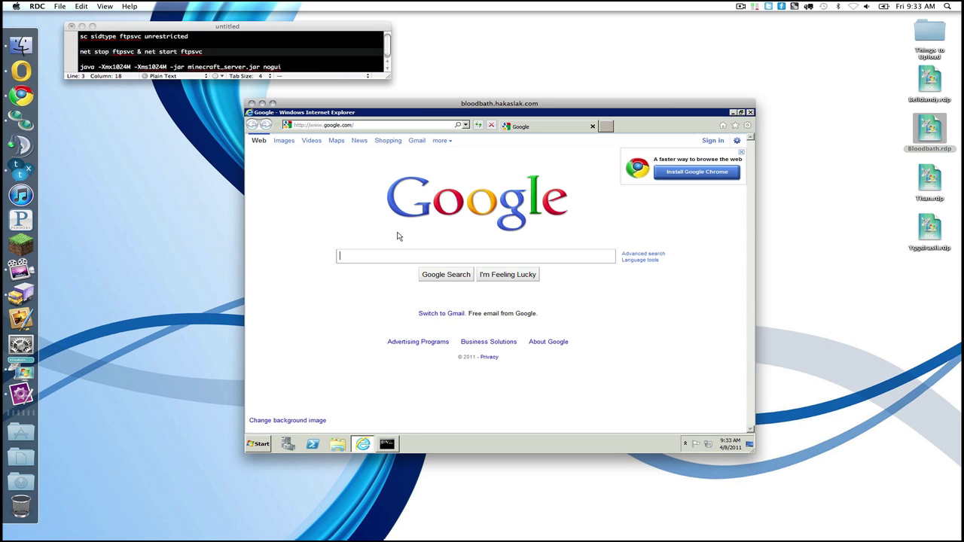
text(java 1.6 jdk)
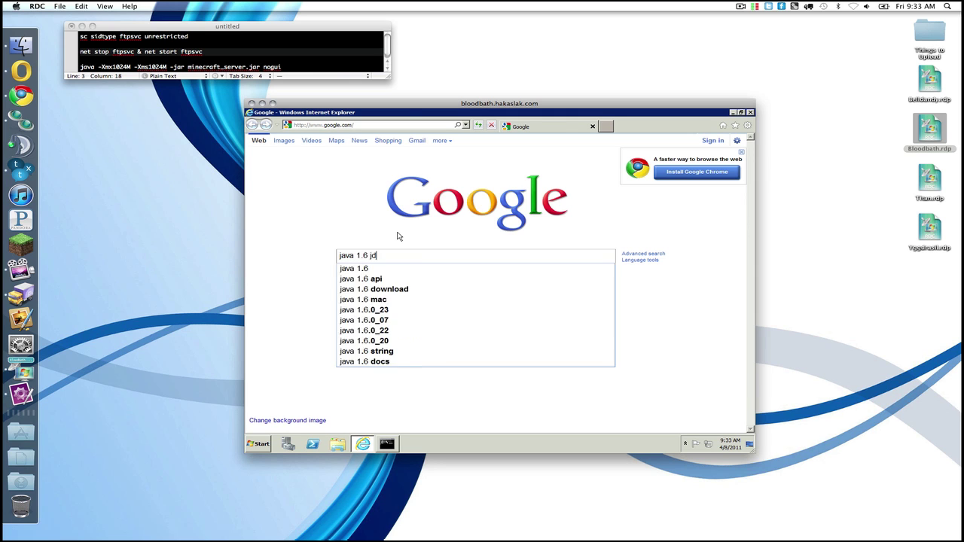
key(Return)
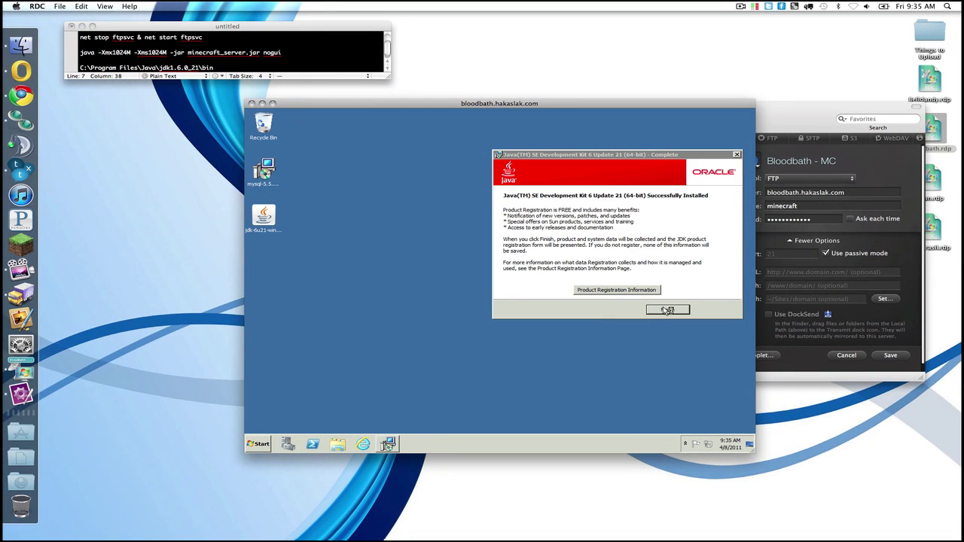
Step: Close the finished JDK installer and permanently delete the MySQL and JDK installer files
click(668, 313)
drag(380, 307, 256, 177)
key(shift+Delete)
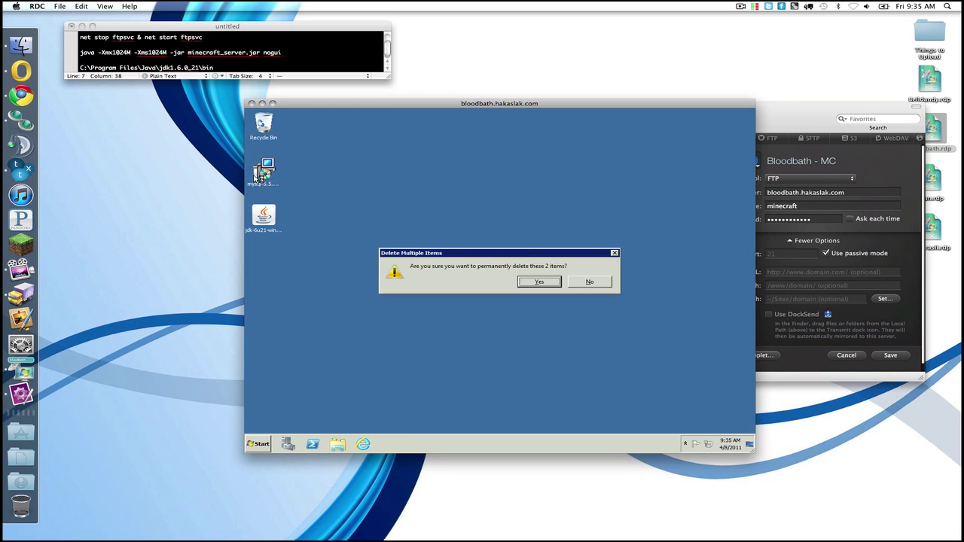
key(Return)
Step: Add the minecraft user to the server's Remote Desktop users through System Properties' Remote settings
click(258, 444)
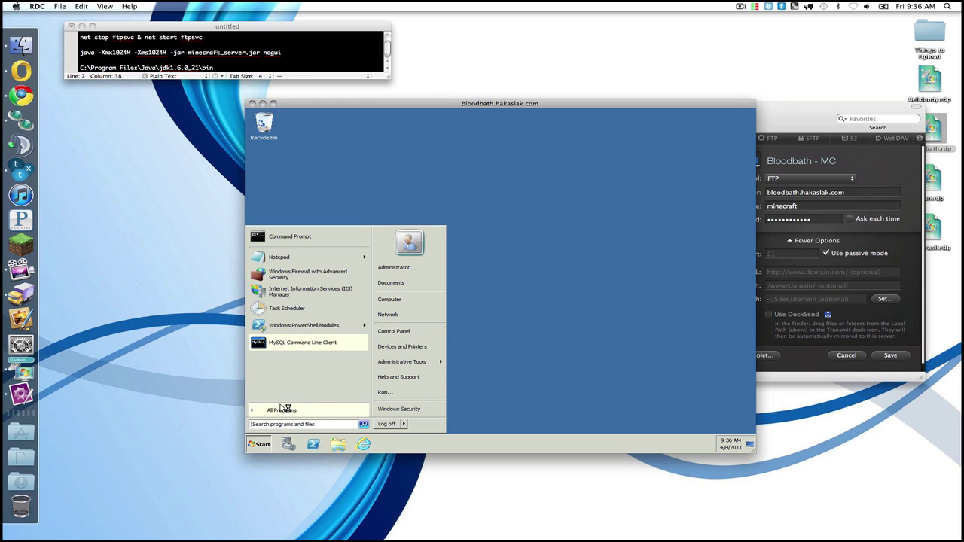
right_click(409, 303)
click(442, 364)
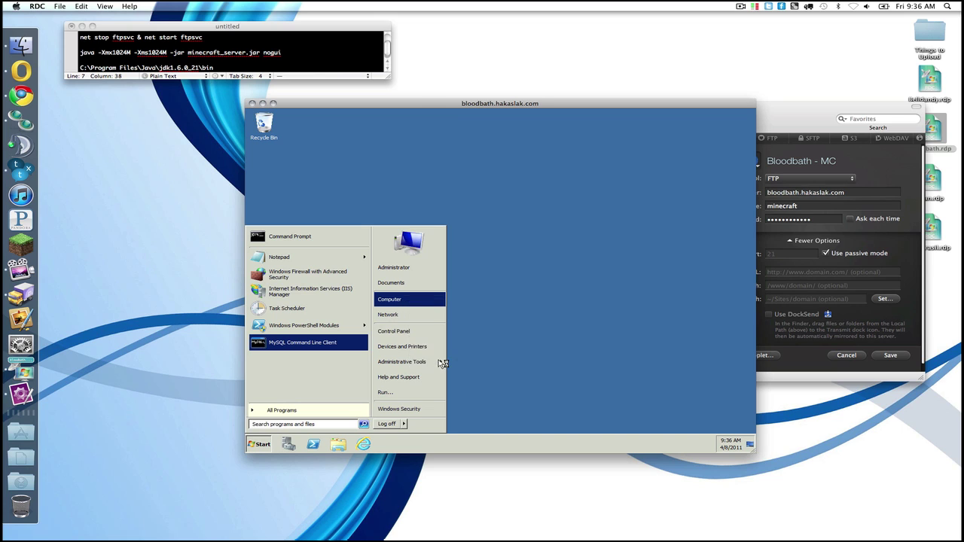
click(373, 218)
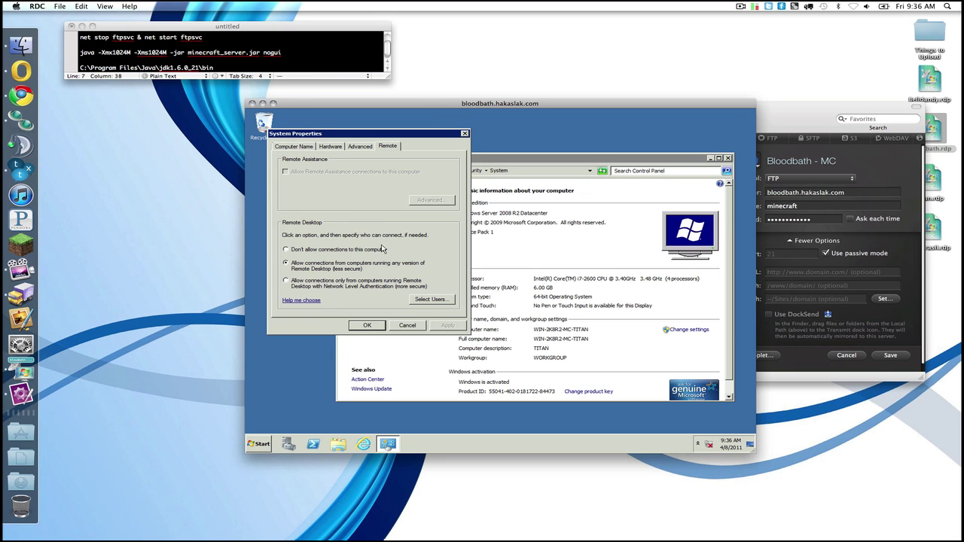
click(430, 300)
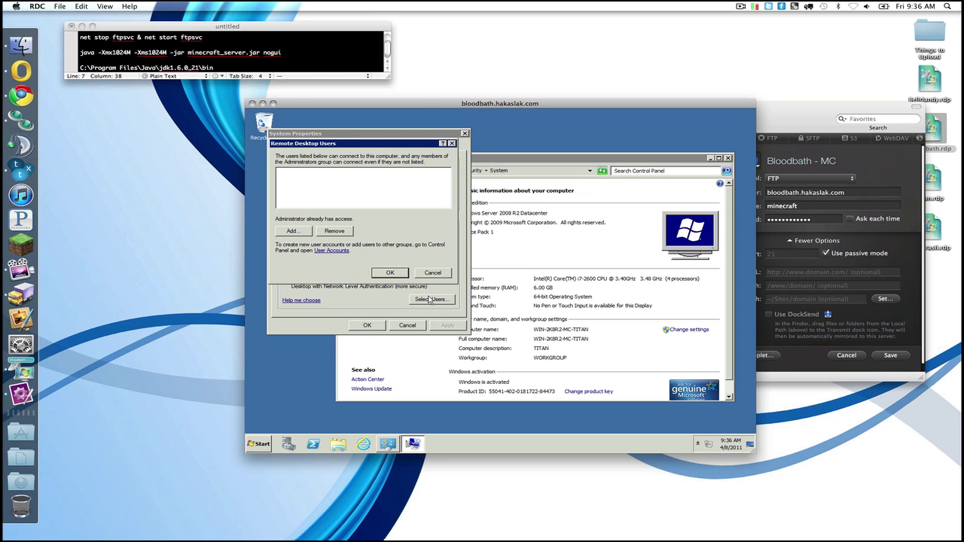
click(313, 237)
text(m)
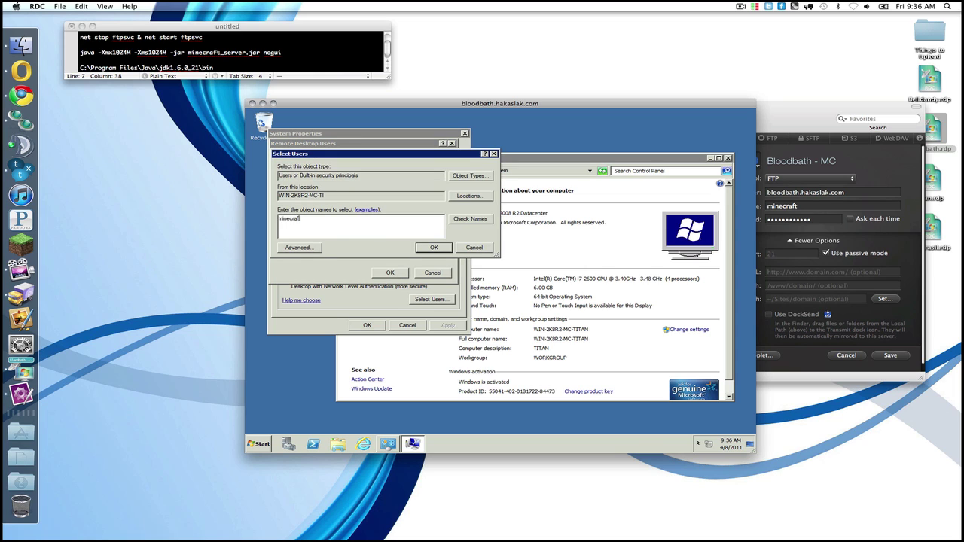
text(inecraft)
click(474, 218)
click(444, 247)
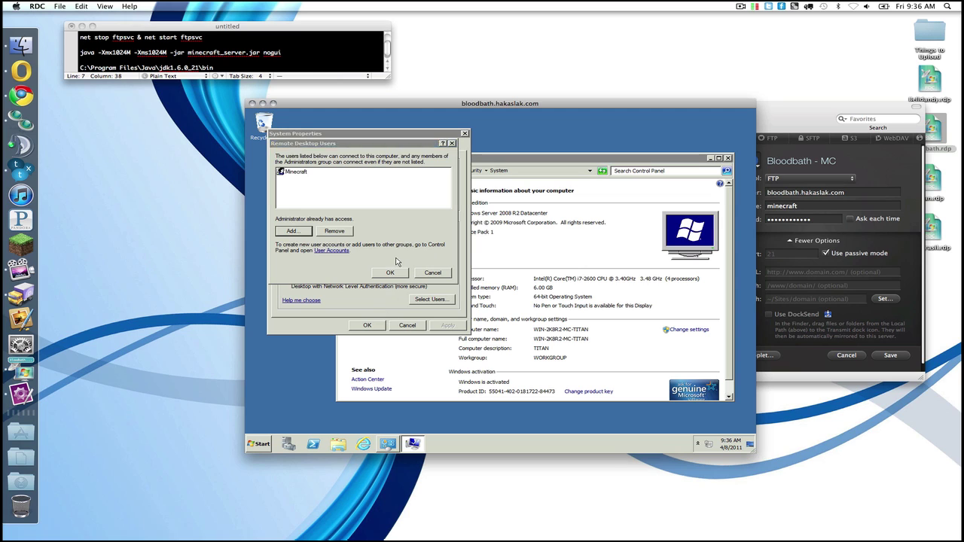
click(393, 271)
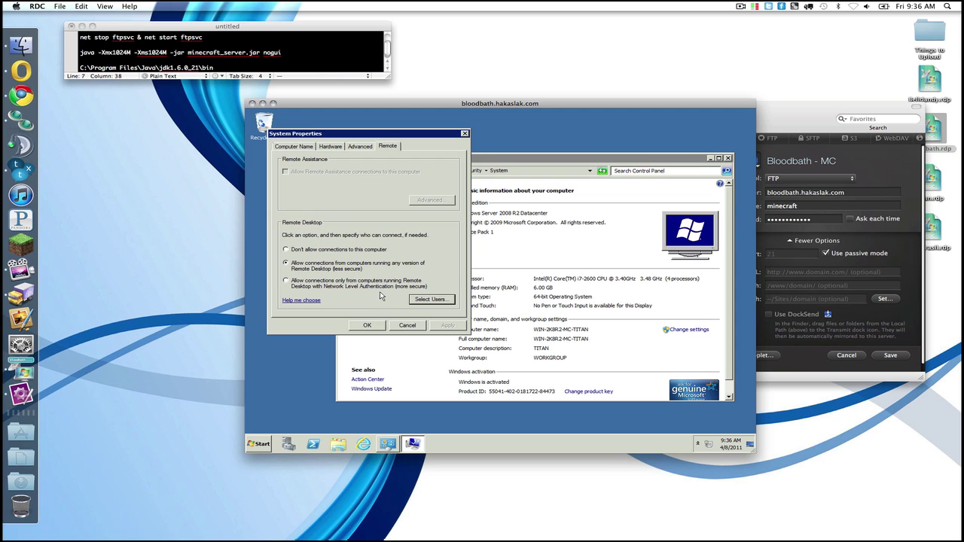
click(368, 326)
key(super+n)
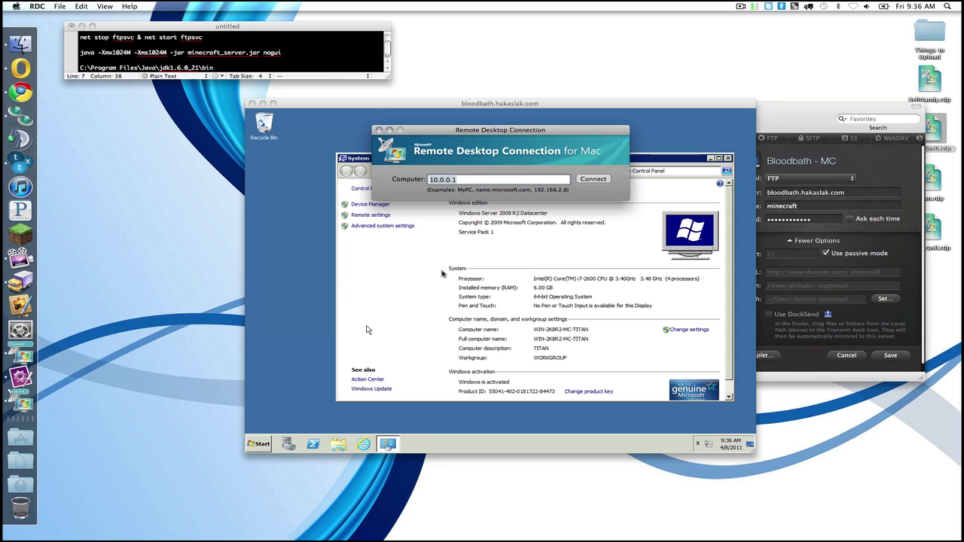
Step: Connect to bloodbath.hakaslak.com using the minecraft account's user name and password
text(bloodbath.hakaslak.com)
key(Return)
text(minecraft)
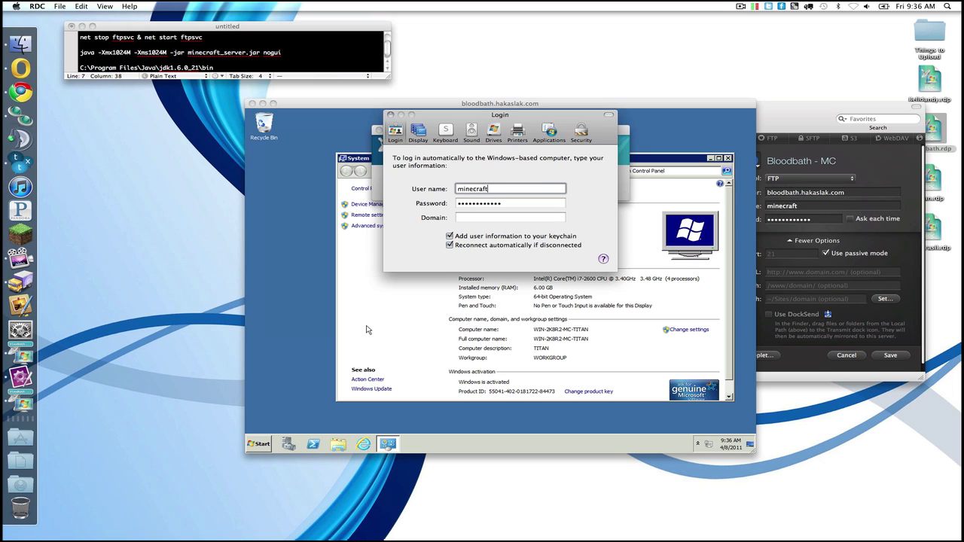
key(Tab)
text(pass)
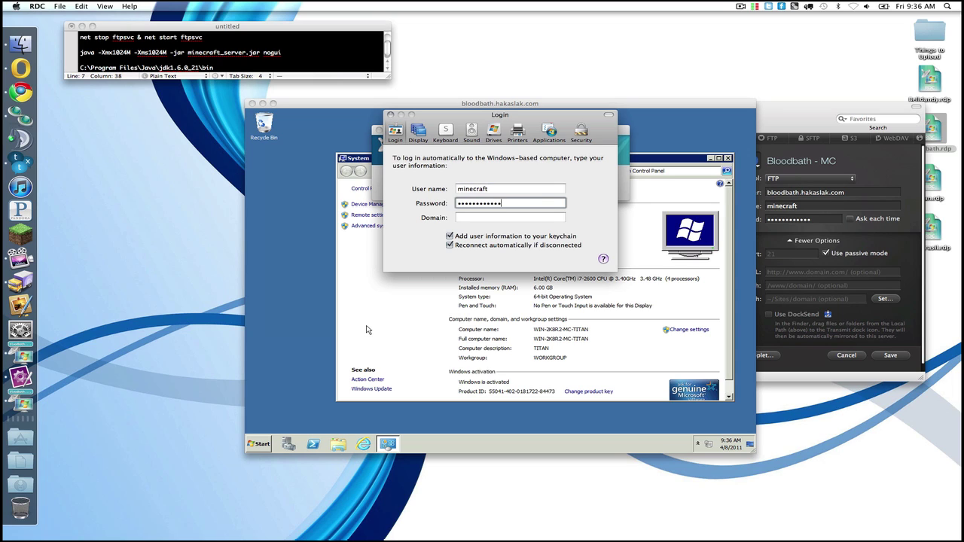
click(389, 114)
click(595, 179)
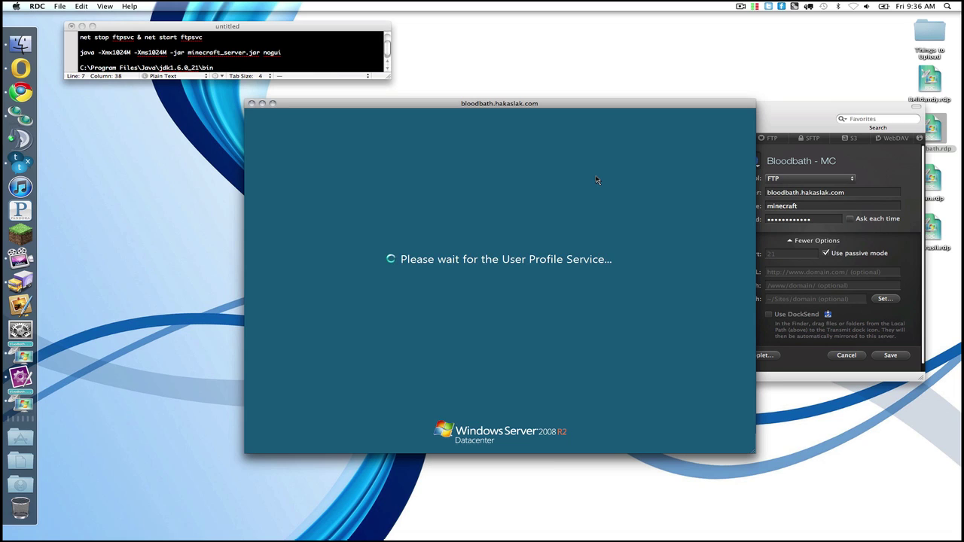
click(804, 219)
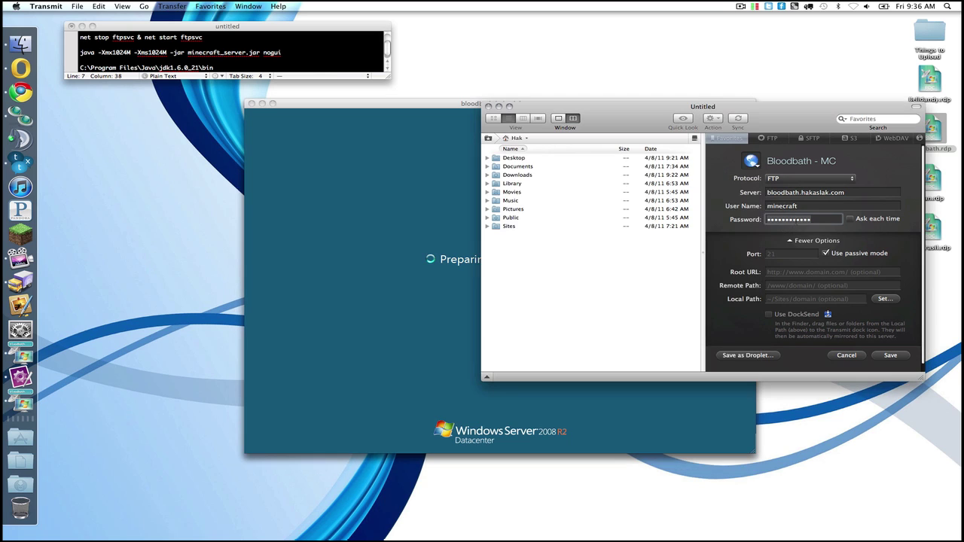
key(BackSpace)
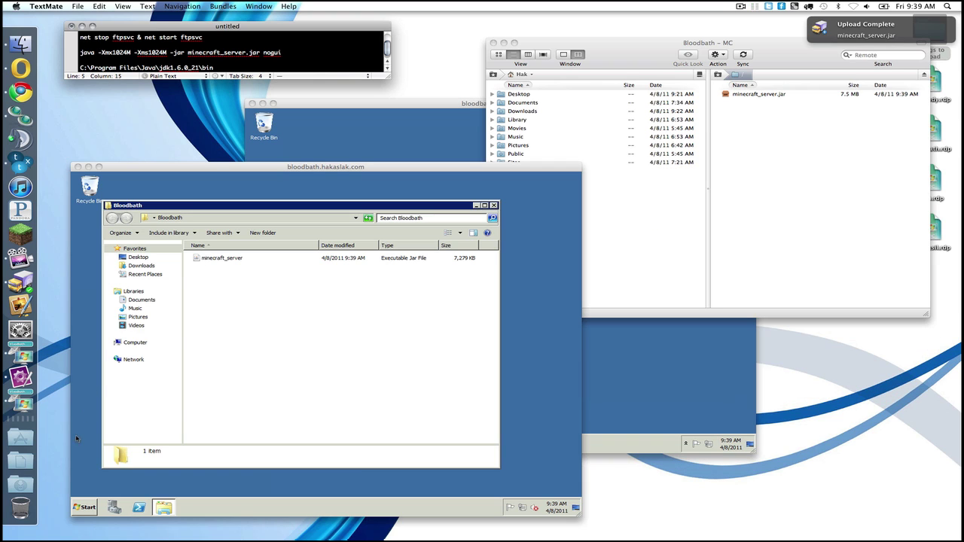
Step: View the server's system properties from the Computer entry, then close them
click(83, 510)
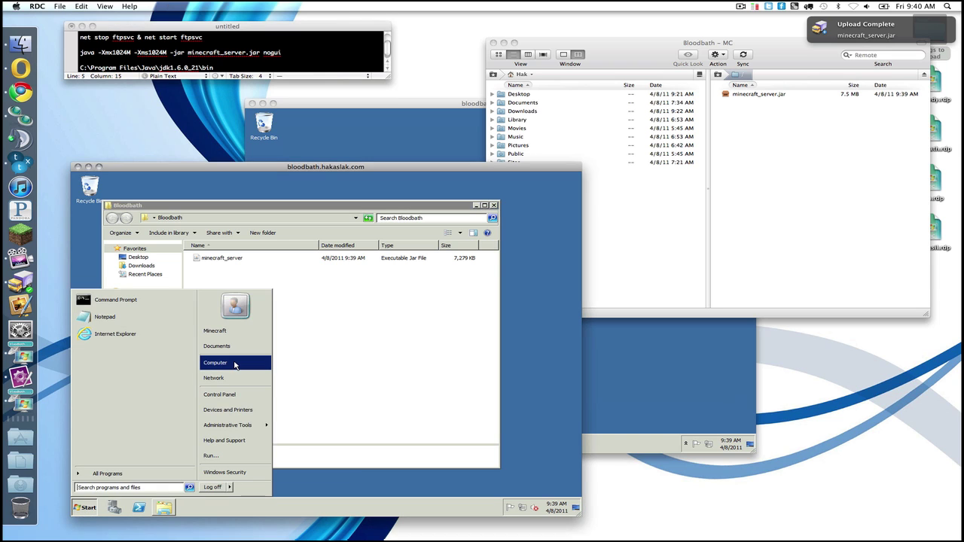
right_click(237, 363)
click(256, 425)
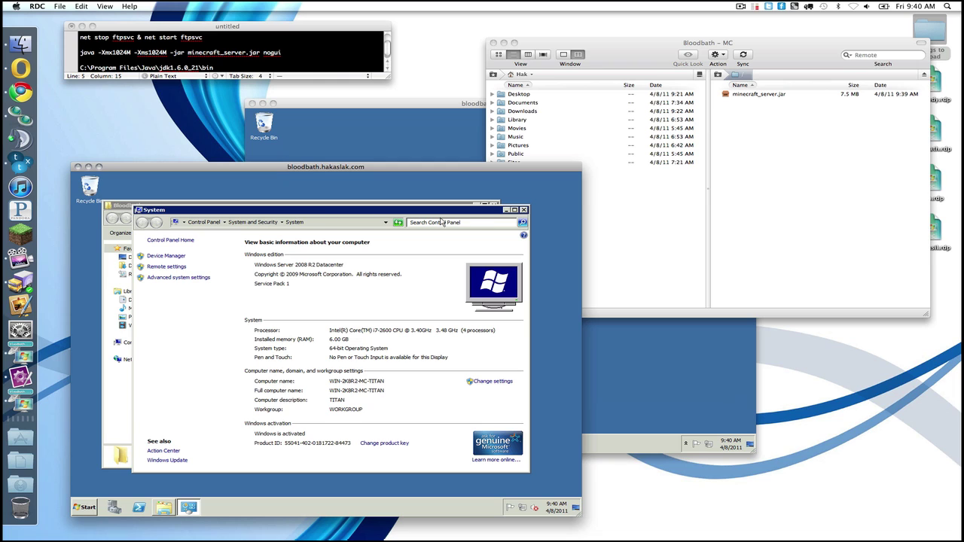
click(524, 209)
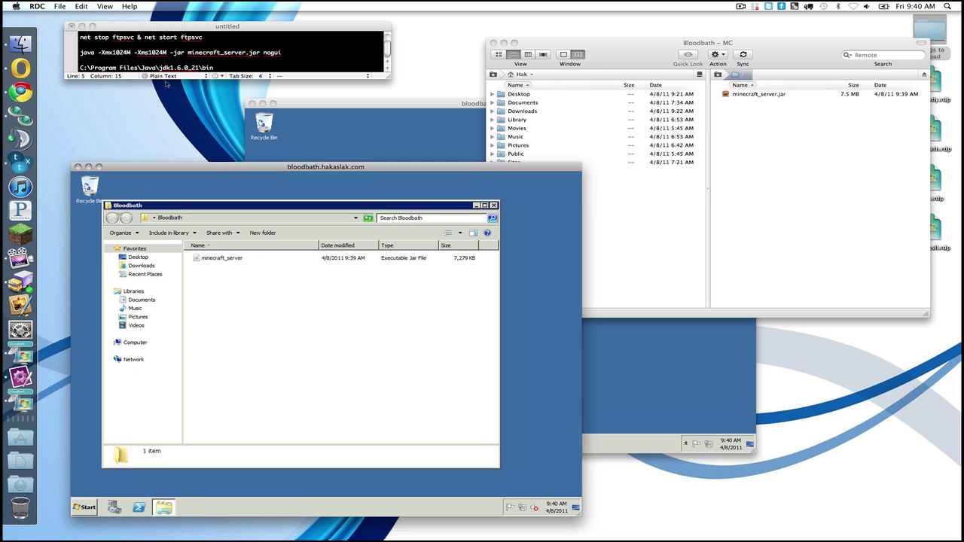
Step: Change both -Xms and -Xmx in the java launch command from 1024 to 4096
click(163, 76)
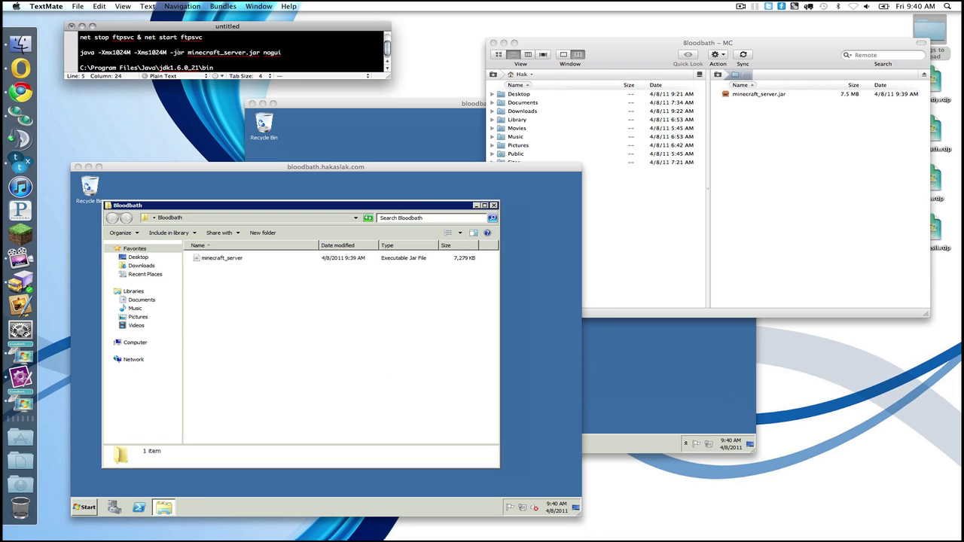
drag(147, 53, 162, 52)
text(4096)
click(131, 53)
key(BackSpace)
key(BackSpace)
key(BackSpace)
key(BackSpace)
text(4096)
click(206, 53)
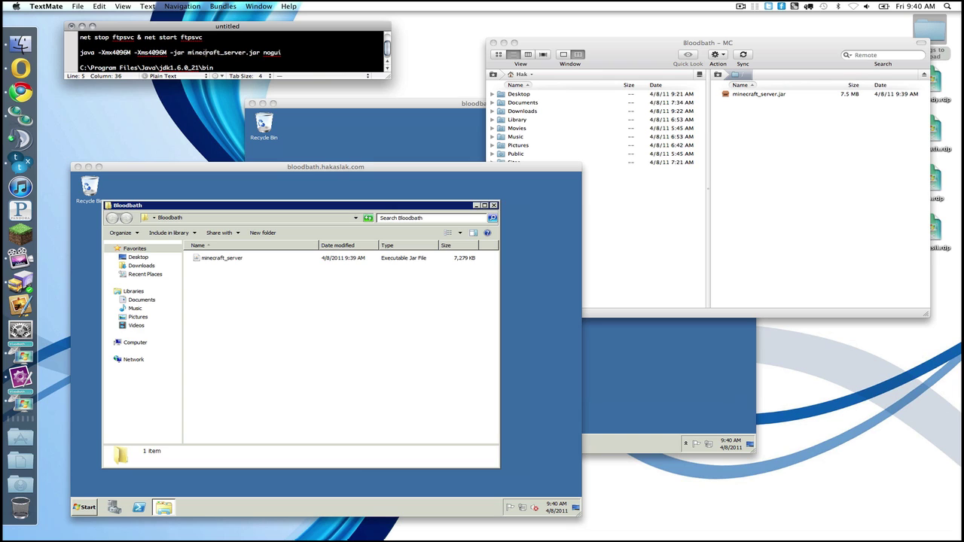
Step: Create a new text document named 'start' in the Bloodbath folder
click(239, 178)
right_click(209, 282)
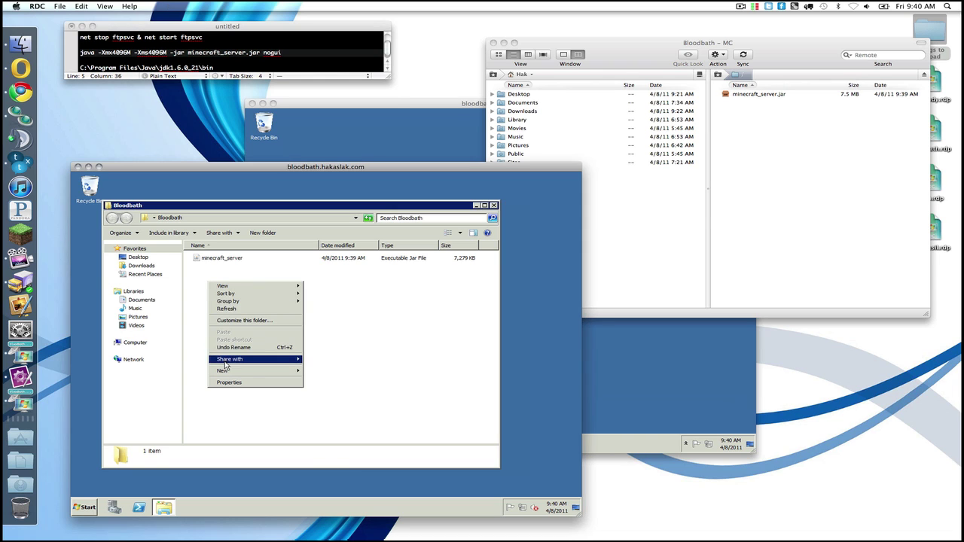
mouse_move(226, 370)
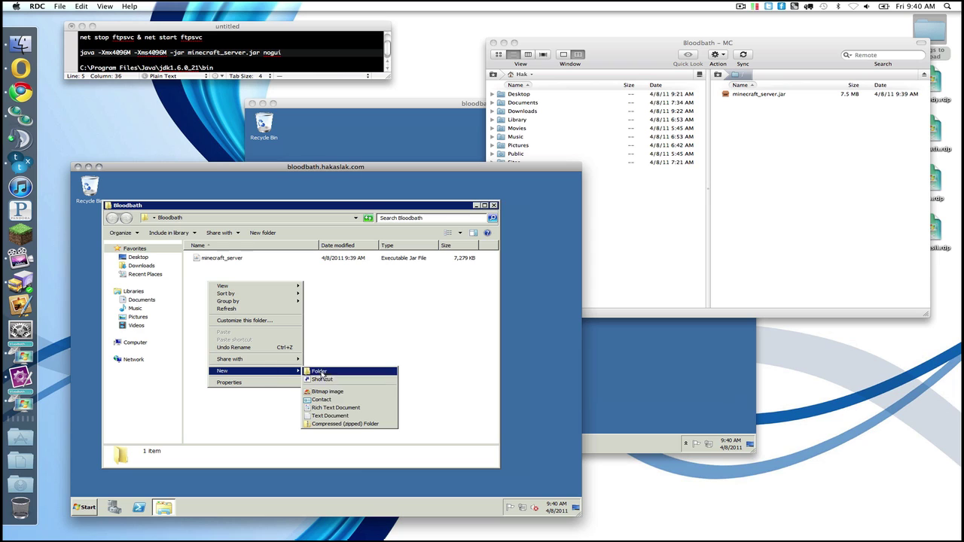
click(329, 416)
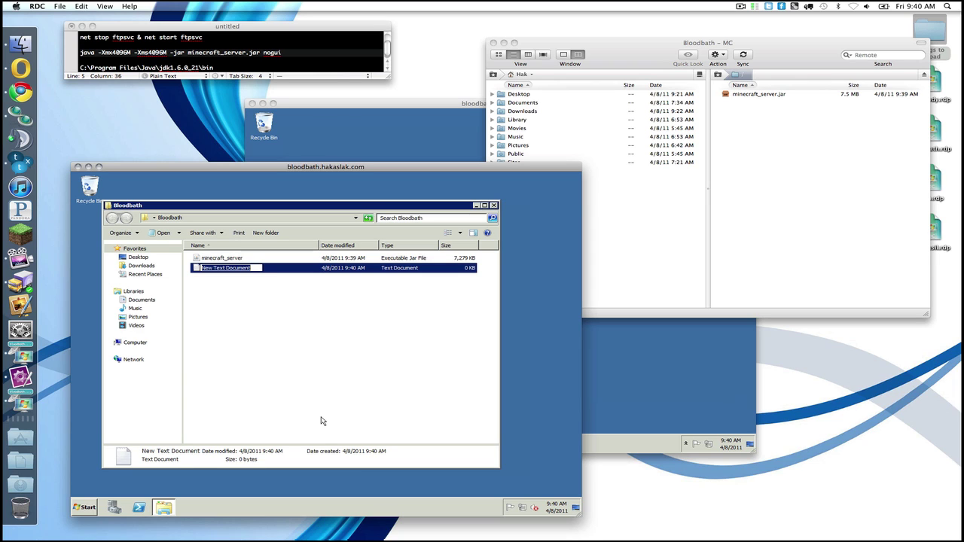
text(start)
key(Return)
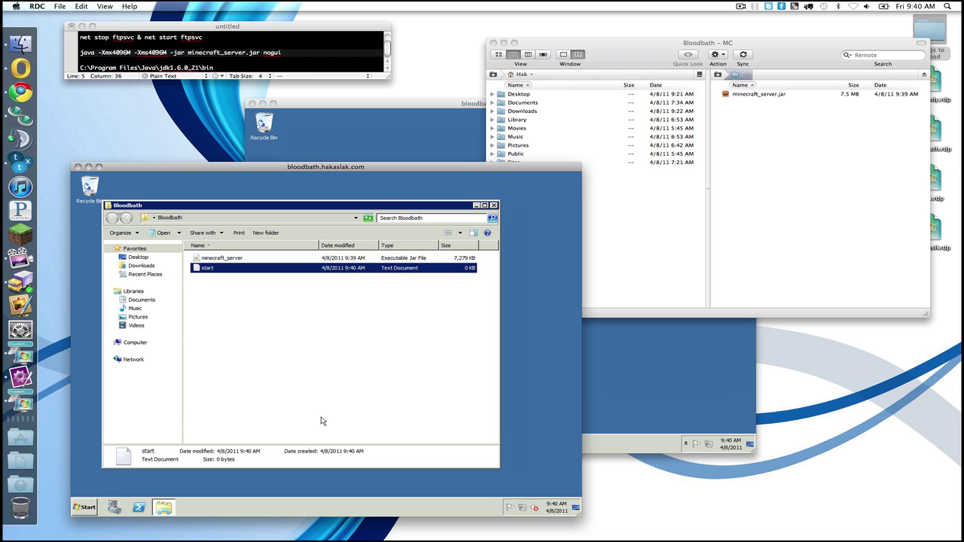
Step: Show extensions for known file types in Folder Options
key(alt+t)
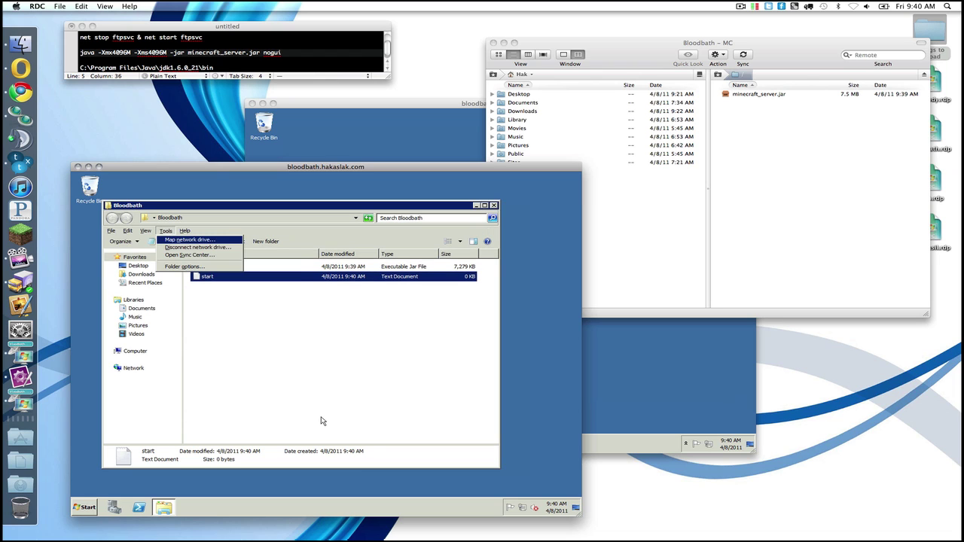
key(o)
click(158, 253)
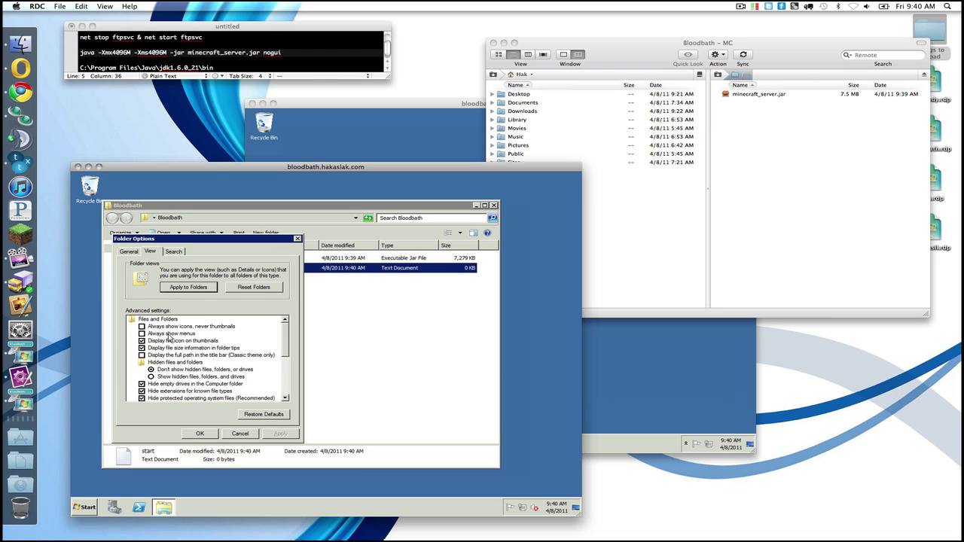
click(180, 392)
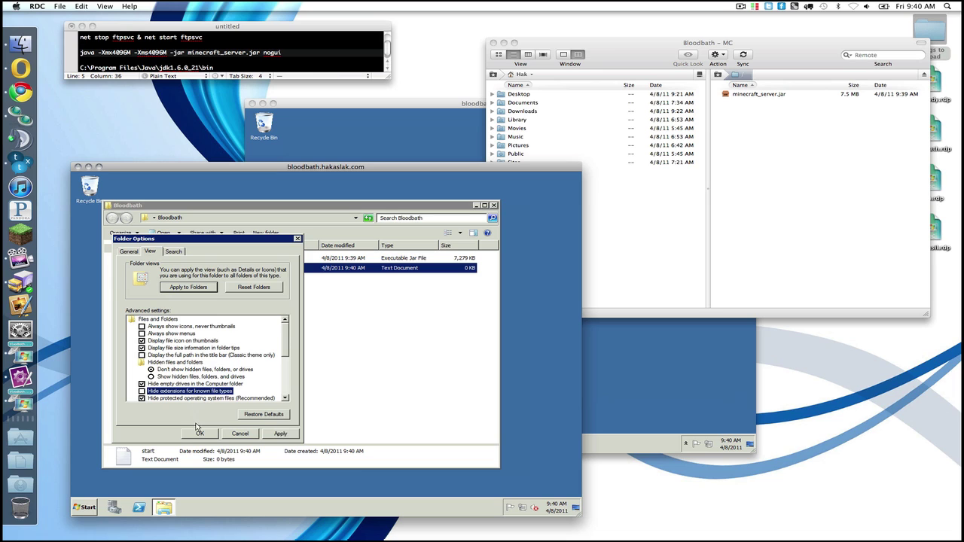
click(200, 434)
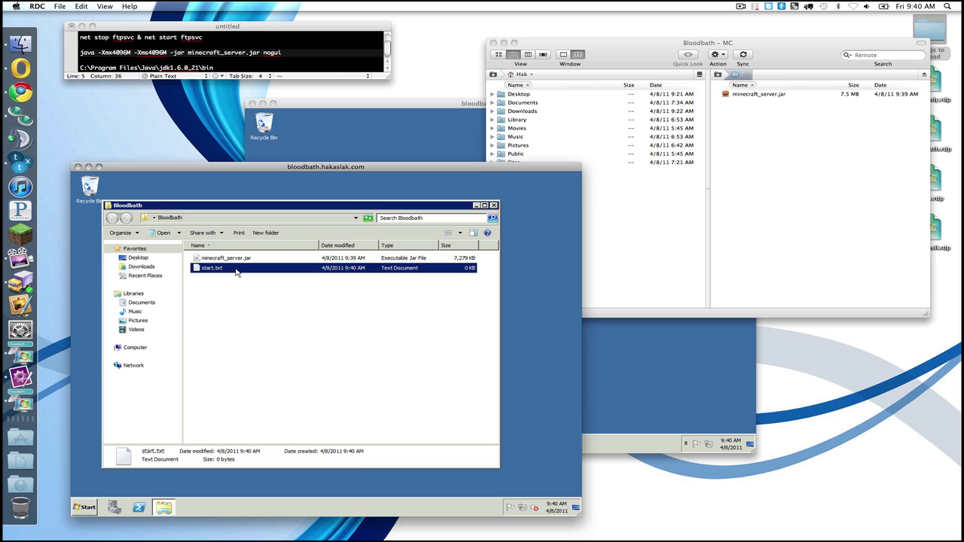
Step: Rename start.txt to start.bat, accepting the extension-change warning
key(F2)
key(BackSpace)
key(BackSpace)
text(bat)
key(Return)
click(366, 345)
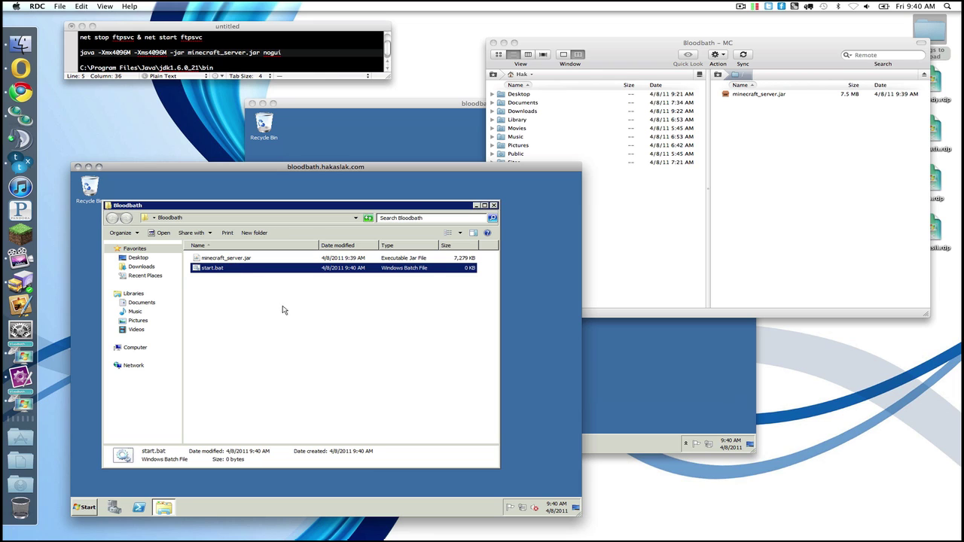
Step: Paste the java launch command into start.bat and save it
right_click(256, 276)
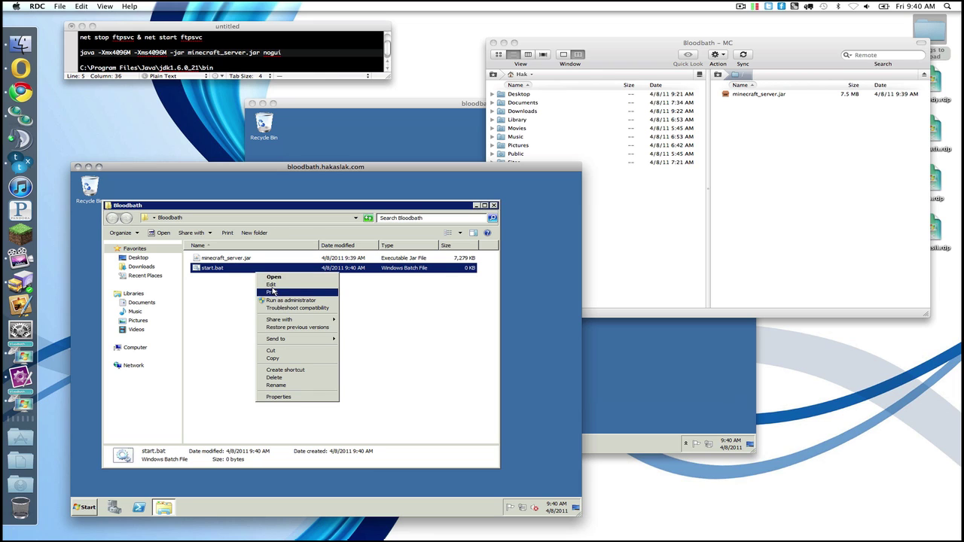
click(272, 291)
text(java -Xmx4096M -Xms4096M -jar minecraft_server.jar nogui)
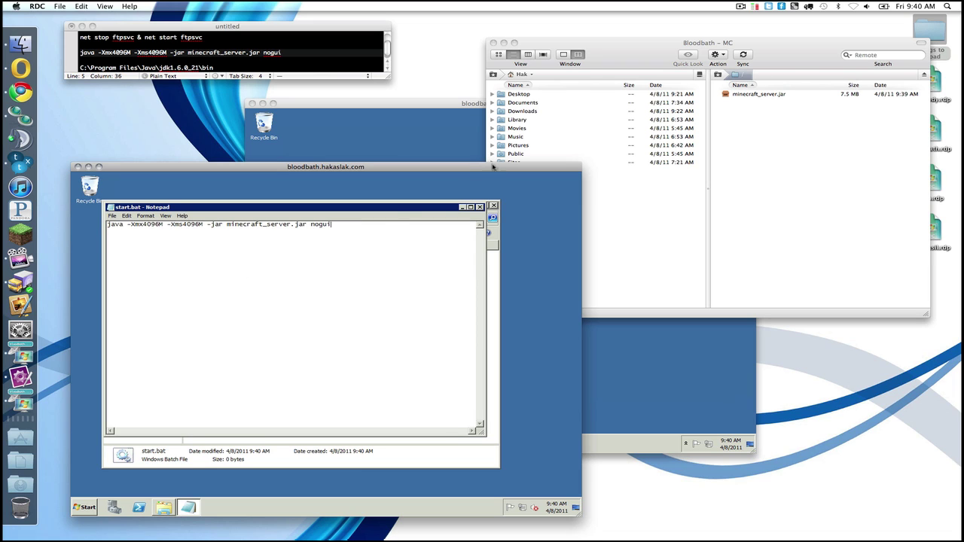
key(ctrl+s)
Step: Run start.bat to launch the CraftBukkit server, then shut it down with 'stop'
click(478, 207)
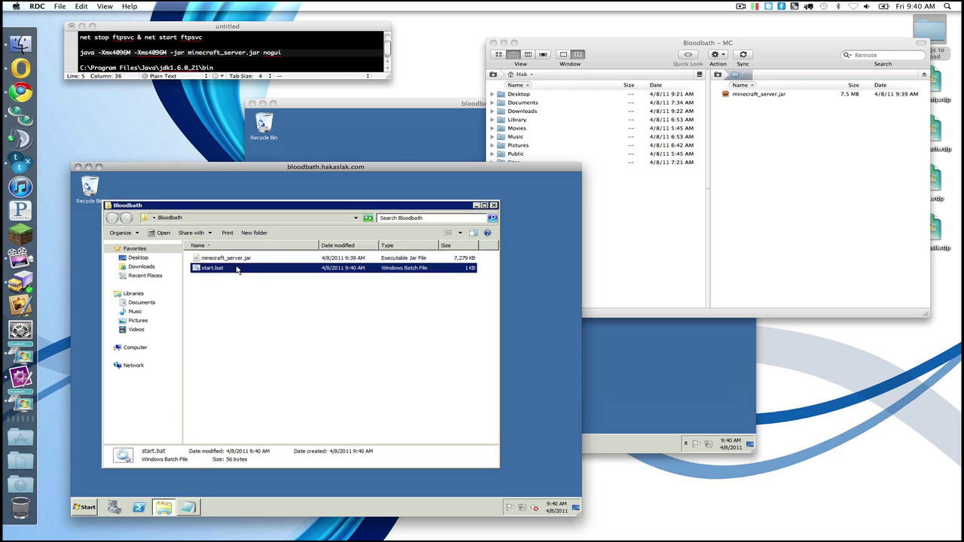
double_click(236, 270)
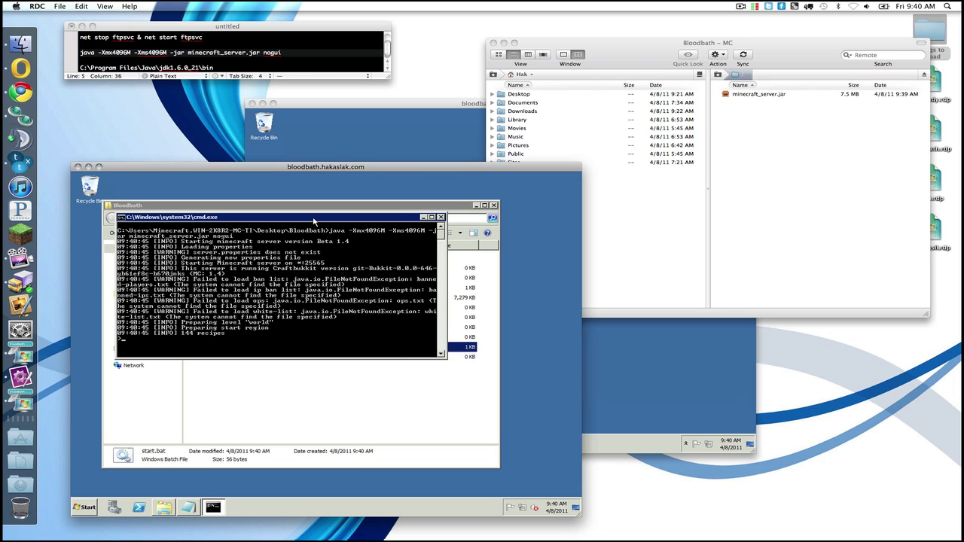
double_click(314, 217)
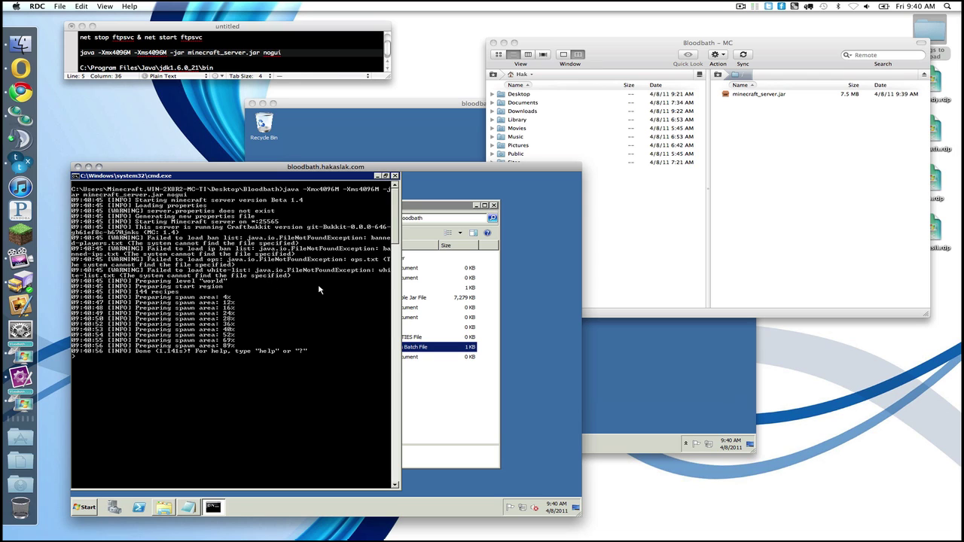
text(stop)
key(Return)
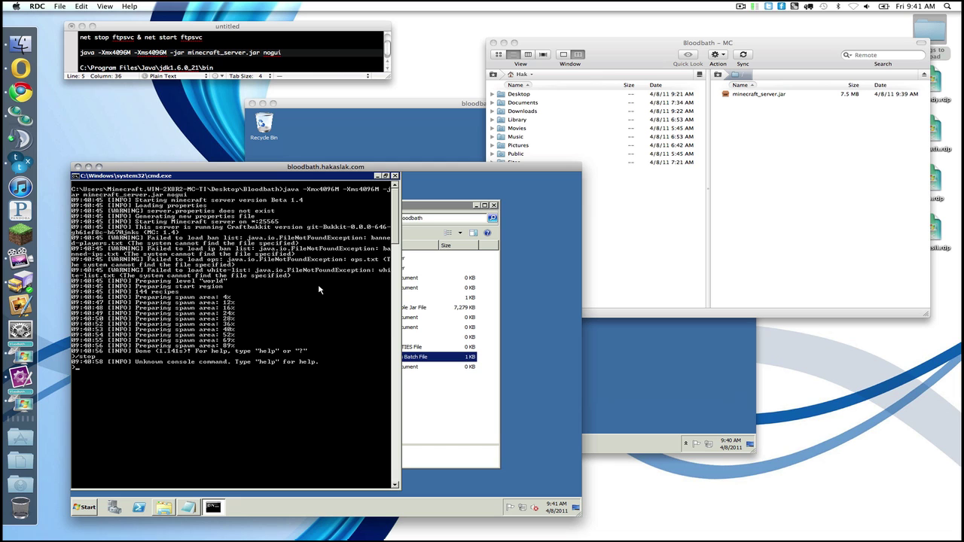
text(stop)
key(Return)
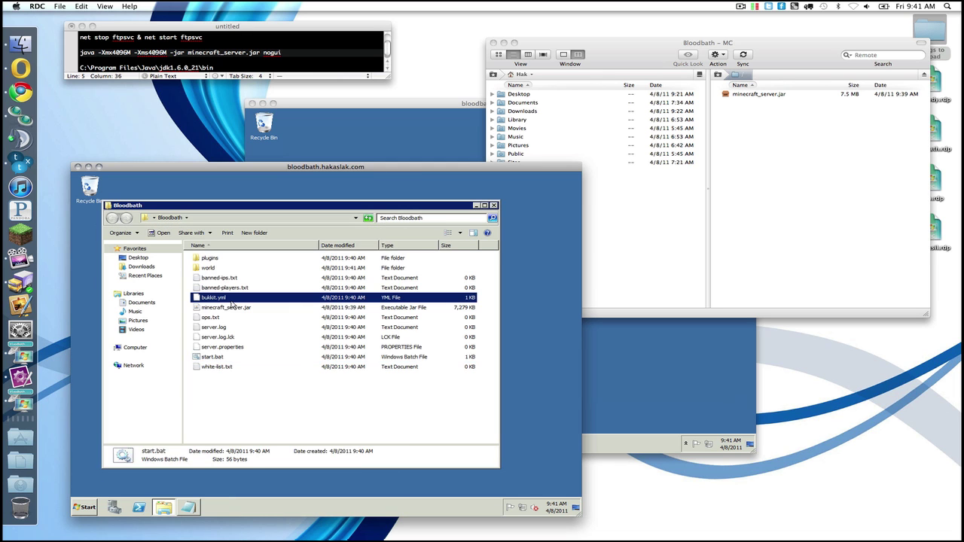
Step: Launch MySQL Workbench from the Mac applications
click(10, 436)
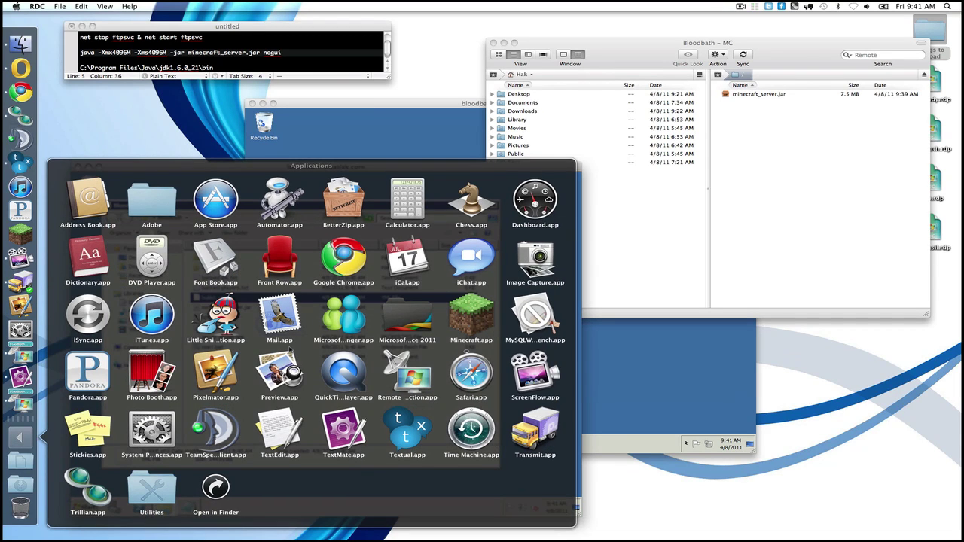
click(531, 310)
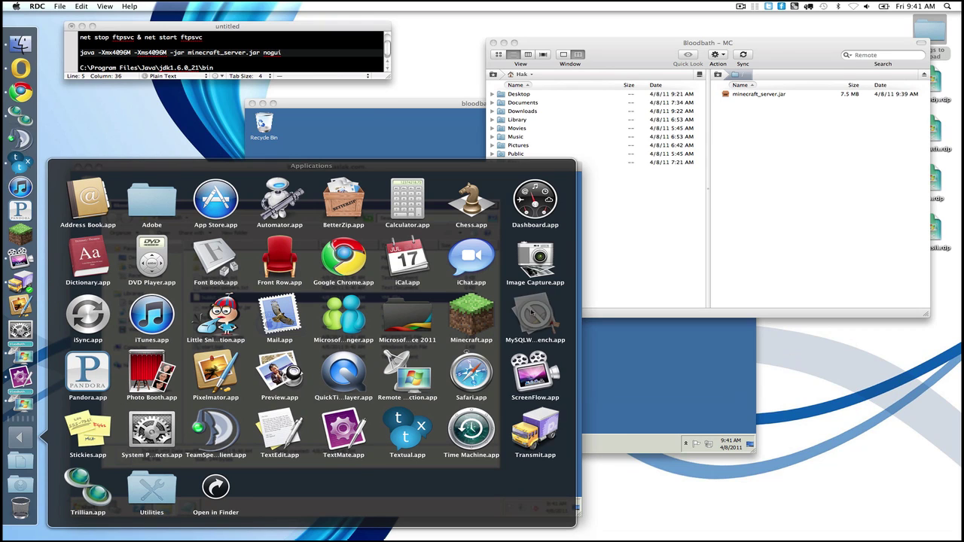
click(585, 192)
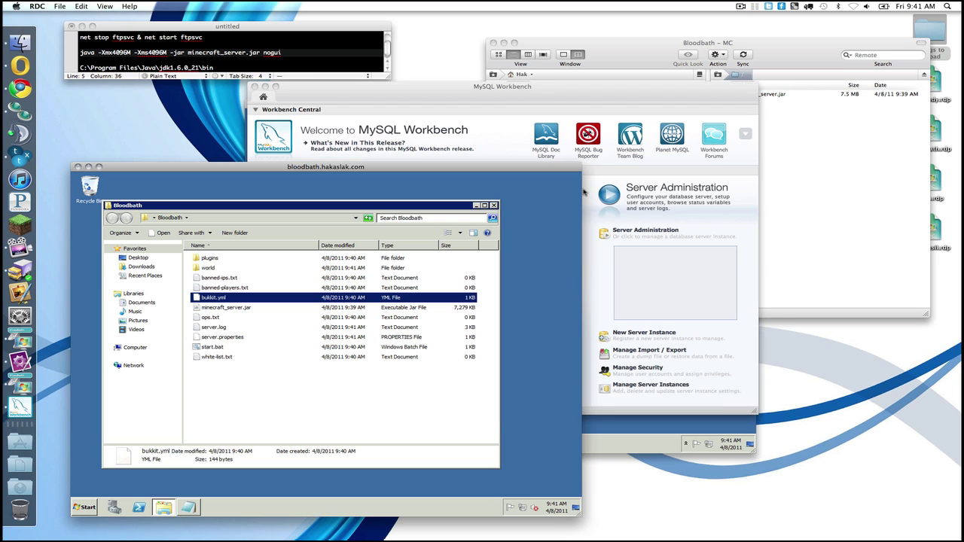
click(599, 179)
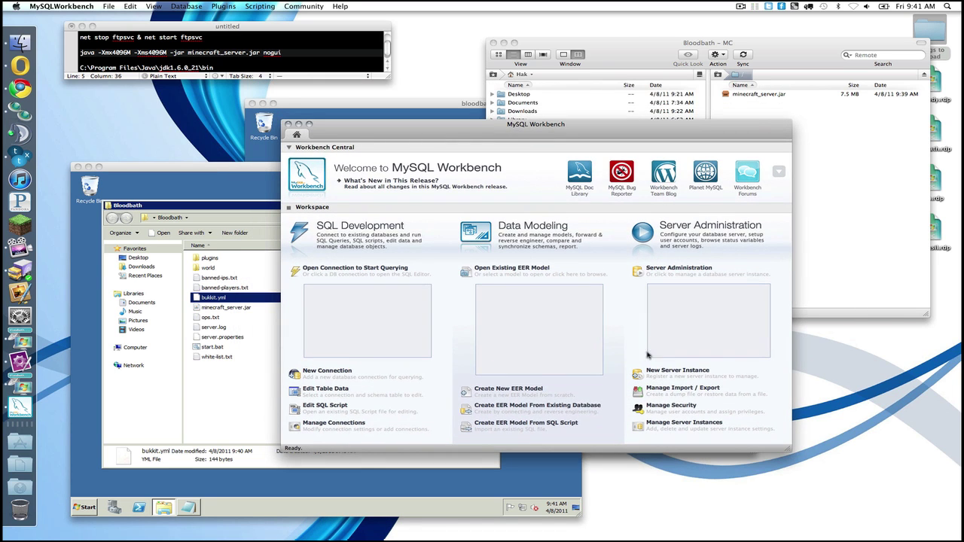
Step: Start a new server instance on remote host bloodbath.hakaslak.com
click(658, 372)
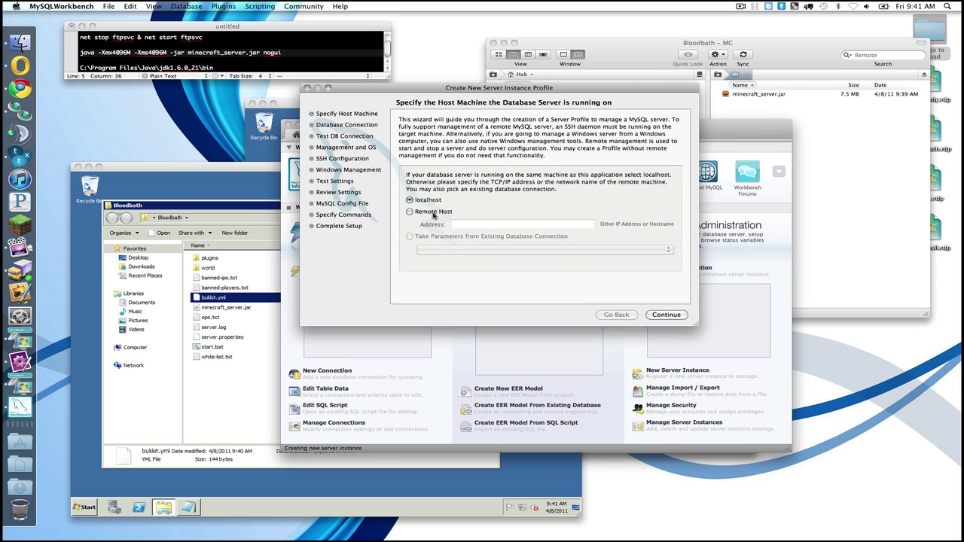
click(433, 214)
text(bloodb)
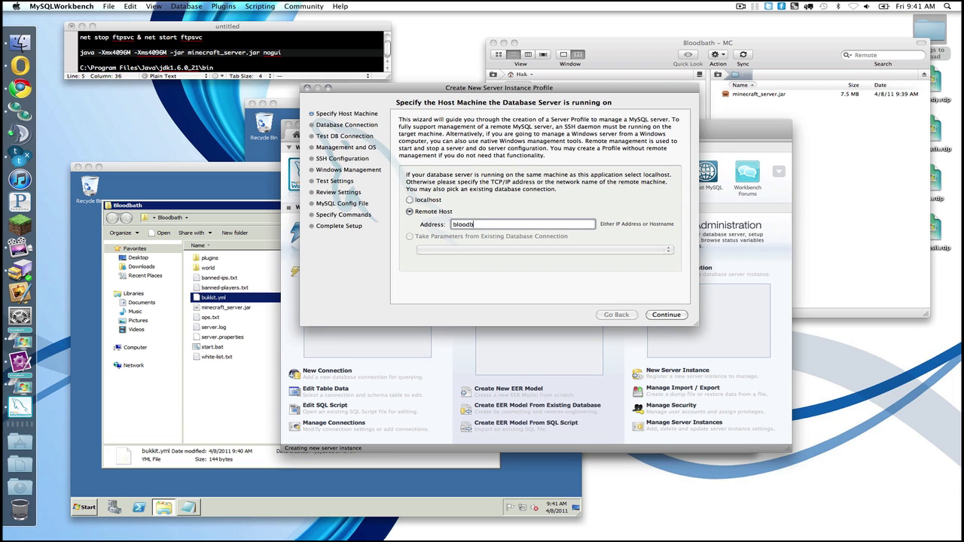
text(ath.hakaslak.com)
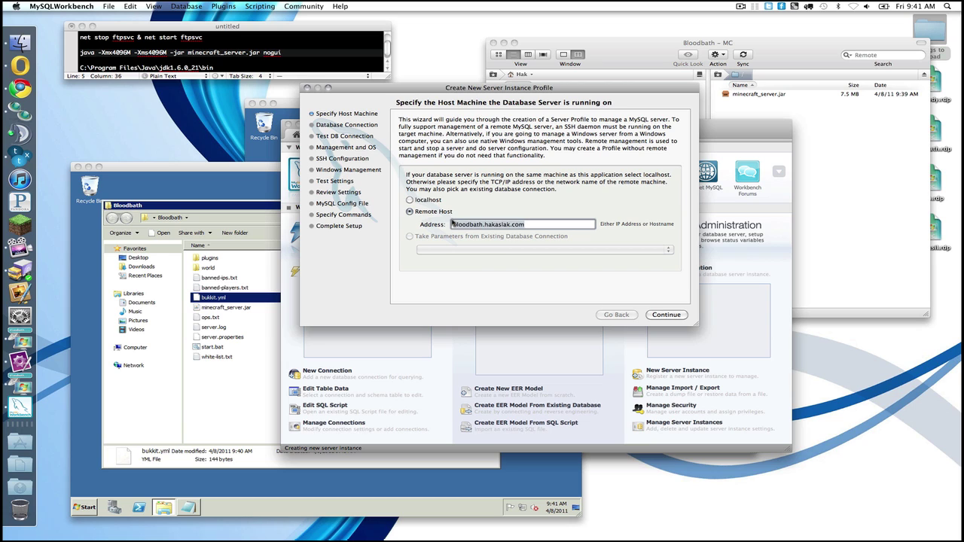
click(660, 316)
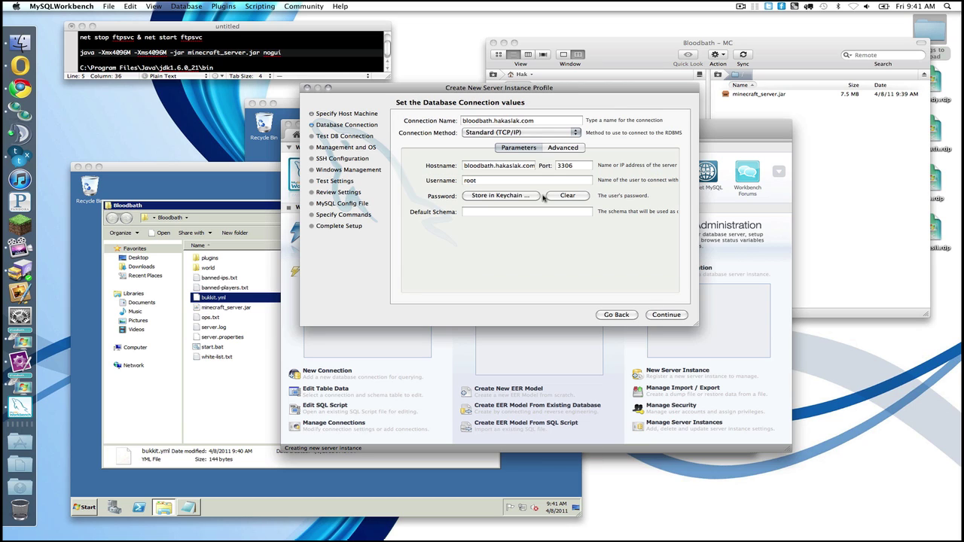
Step: Store the root password and permanently allow Workbench's connection on TCP port 3306
click(503, 197)
text(•••••)
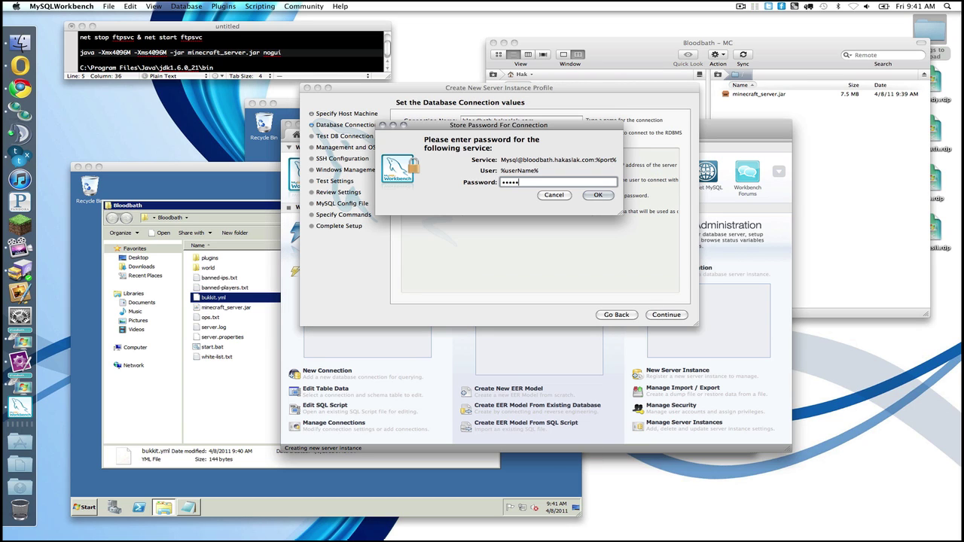
text(••••••••)
click(595, 195)
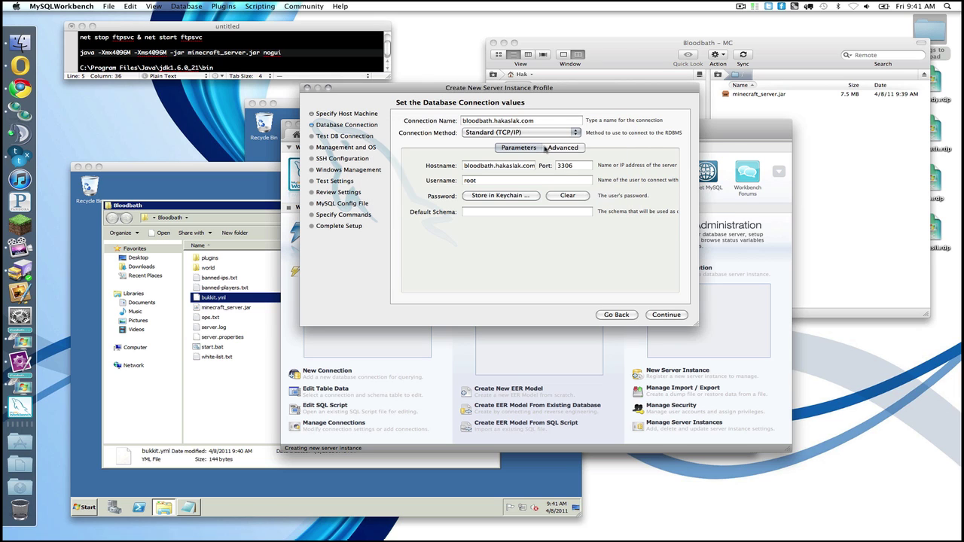
click(666, 315)
click(504, 187)
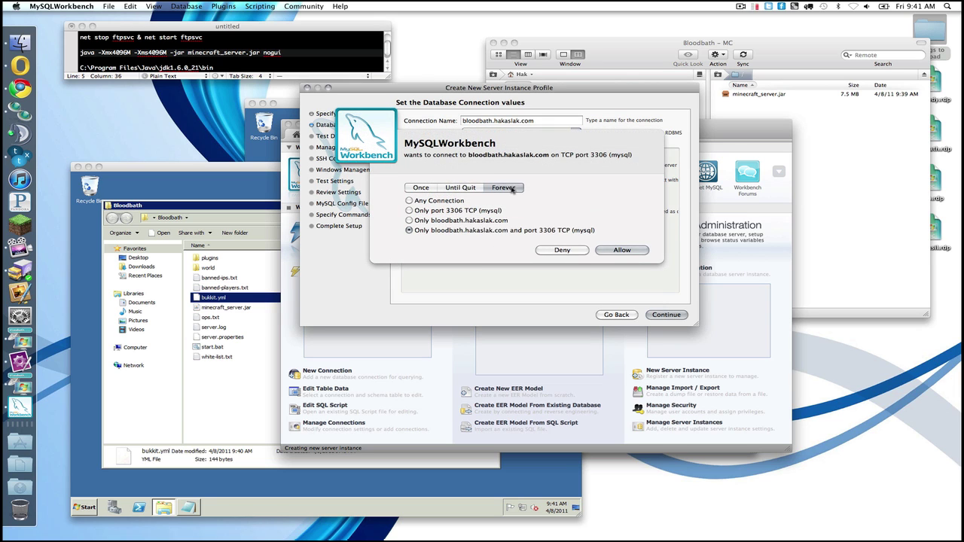
click(473, 210)
click(605, 250)
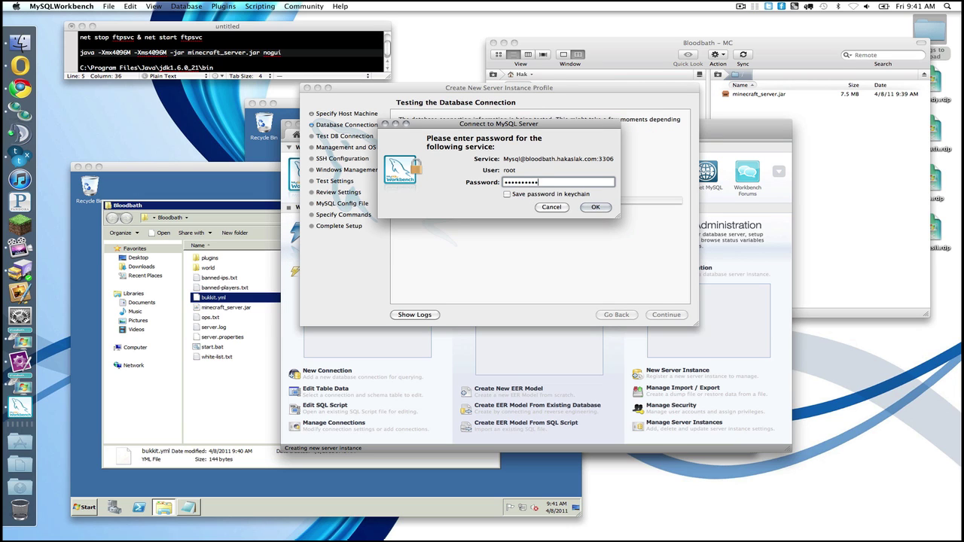
click(539, 194)
click(595, 207)
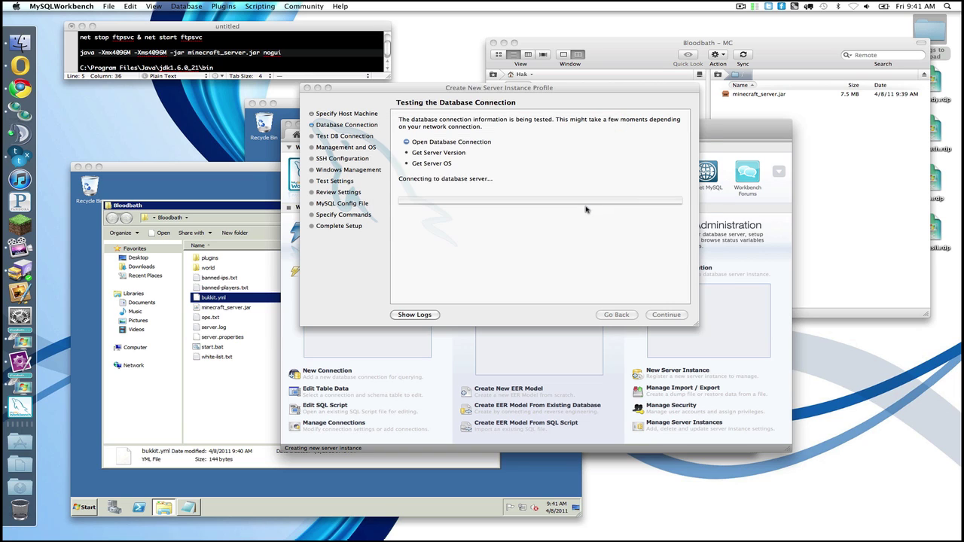
Step: Pass the successful connection test, skip remote management, and finish the instance
click(659, 313)
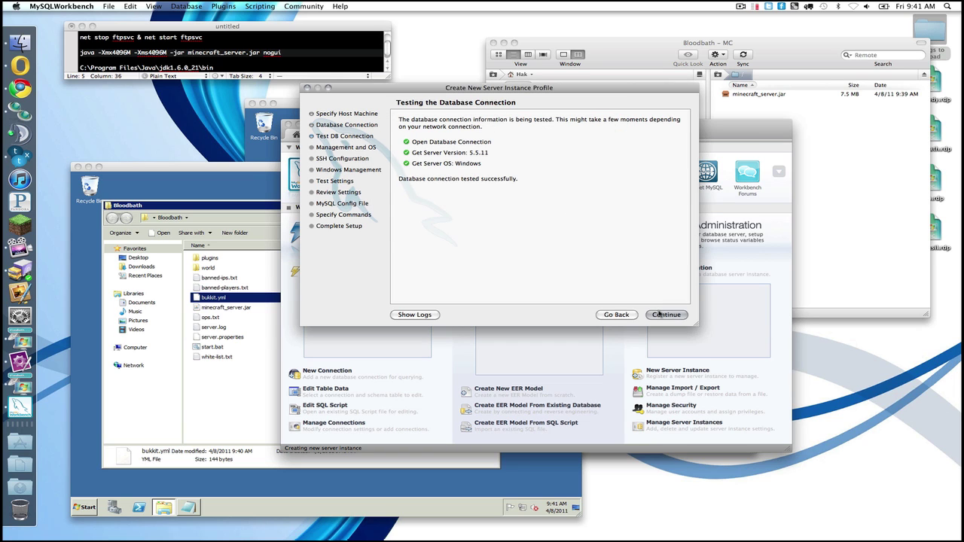
click(661, 315)
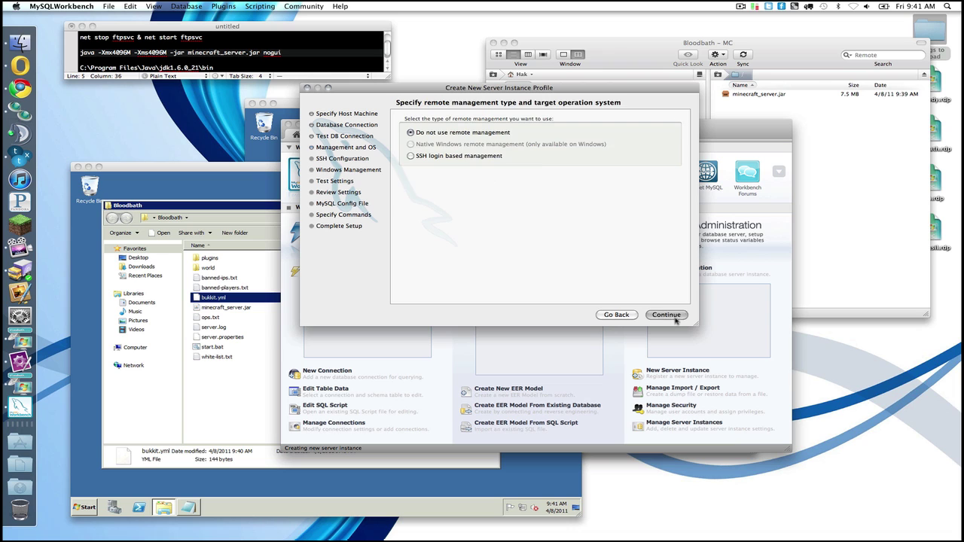
click(663, 316)
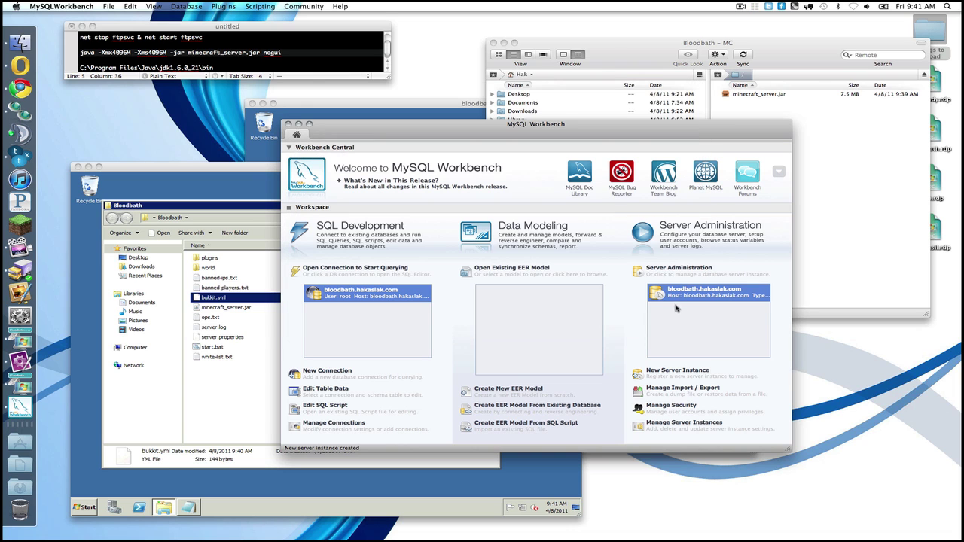
Step: In the instance's Users and Privileges, add an account named bloodbath with a password
double_click(680, 296)
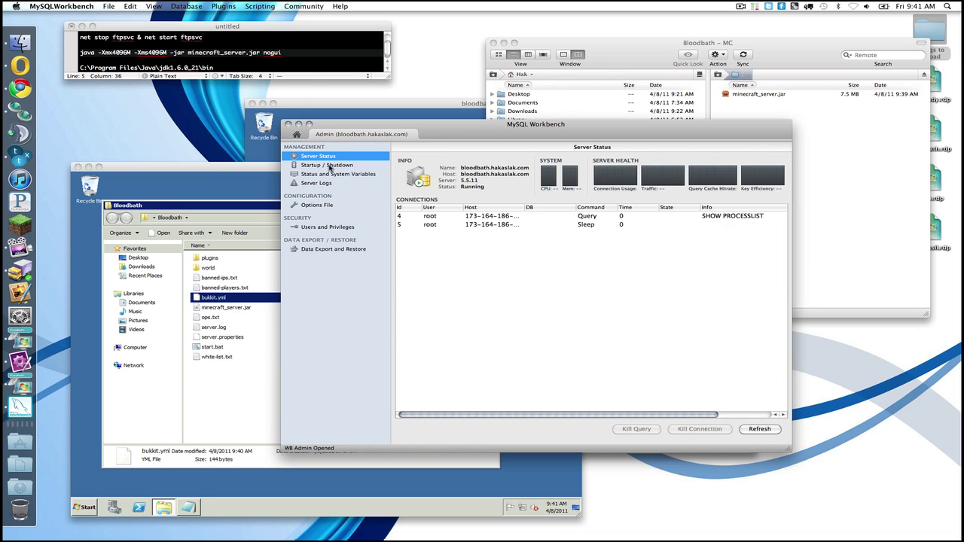
click(317, 226)
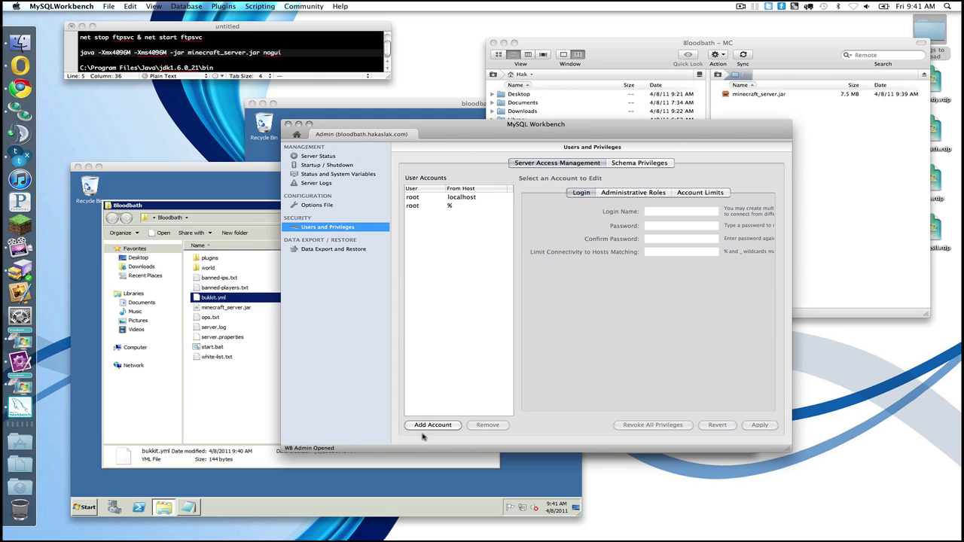
click(424, 426)
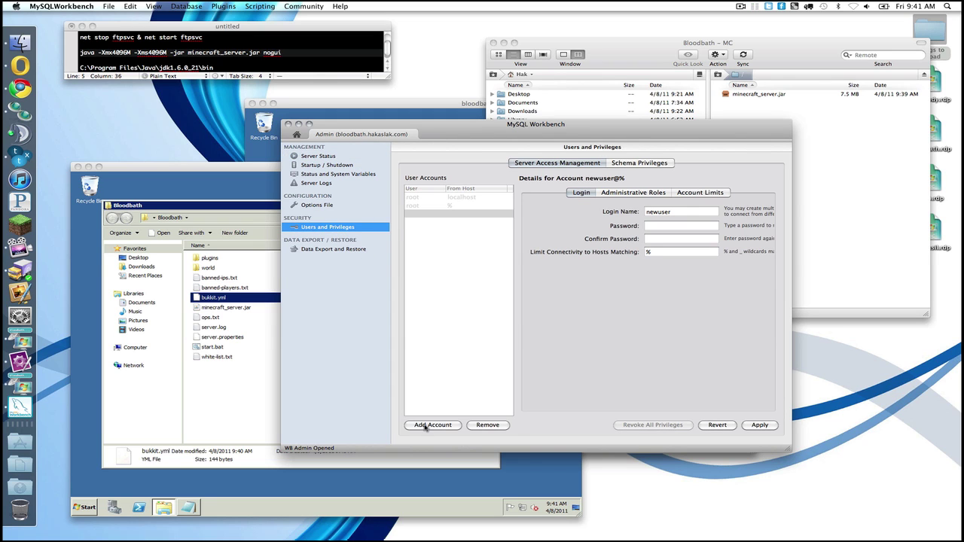
click(661, 212)
text(blood)
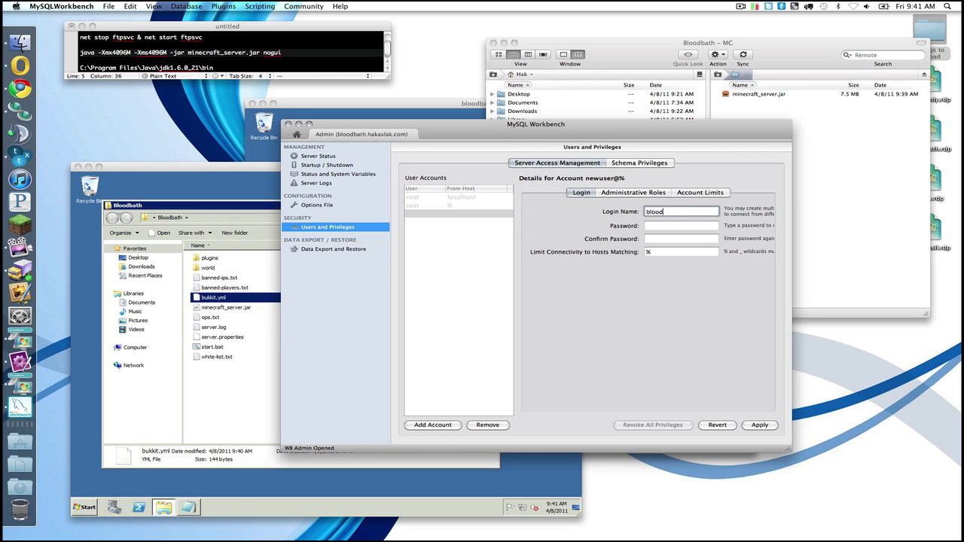
text(bath)
key(Tab)
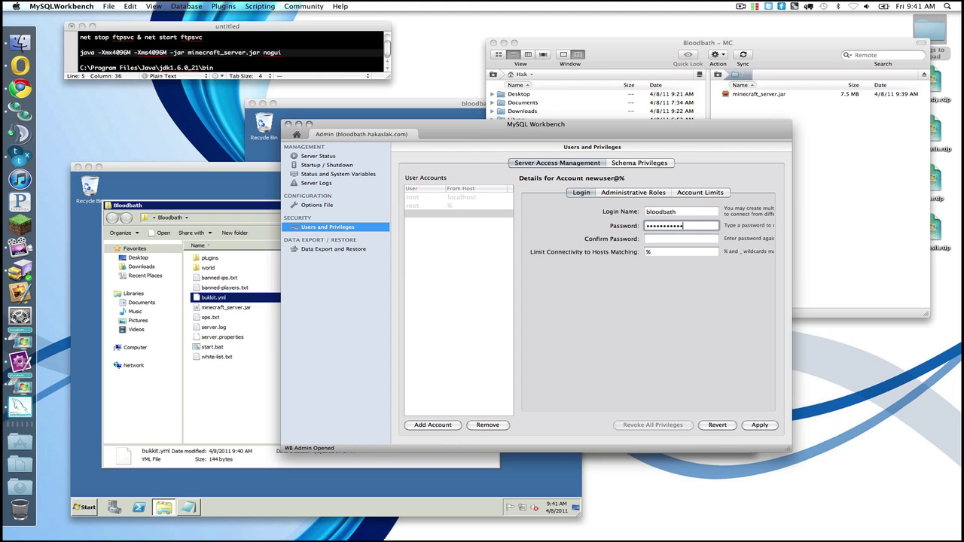
key(Tab)
text(••)
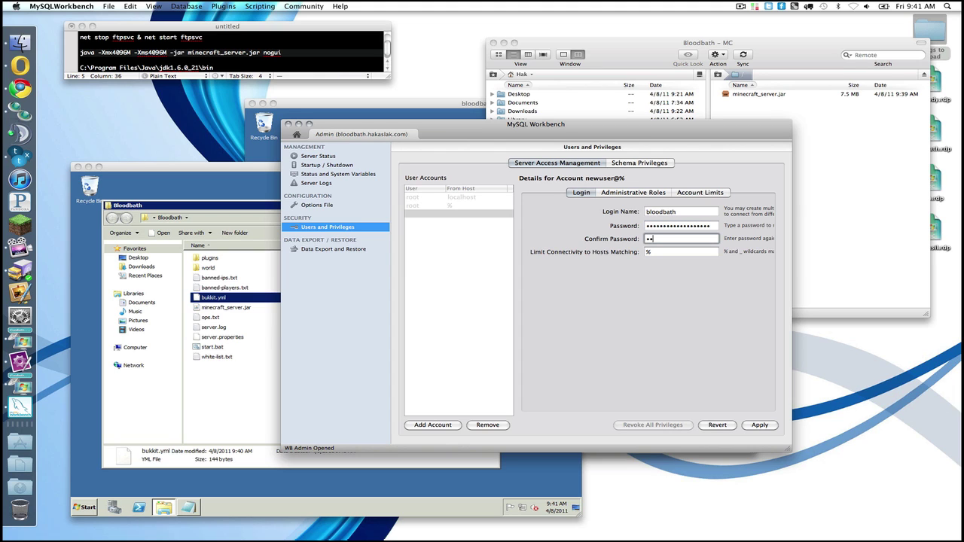
text(••••)
key(Tab)
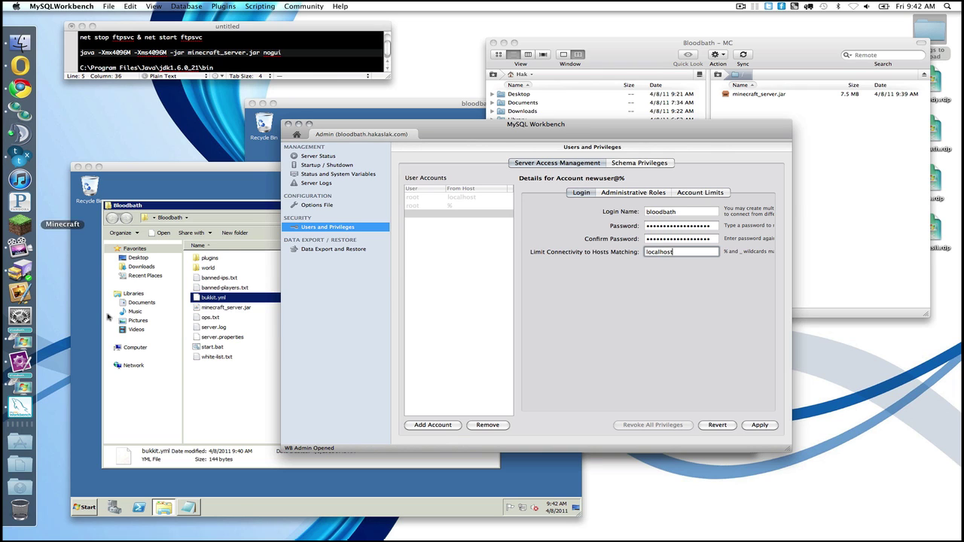
Step: Apply the new bloodbath account restricted to localhost and select it
click(211, 366)
click(662, 315)
click(155, 432)
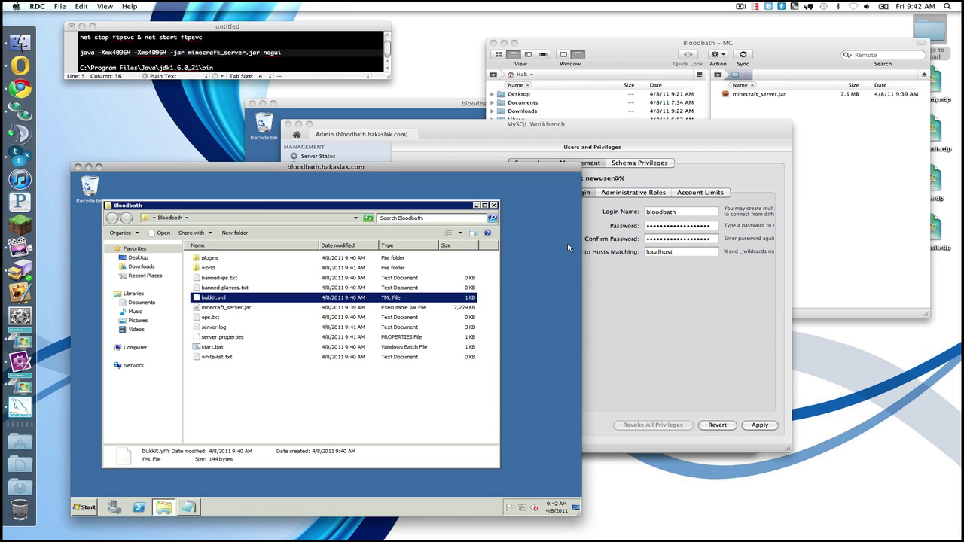
click(793, 276)
click(600, 352)
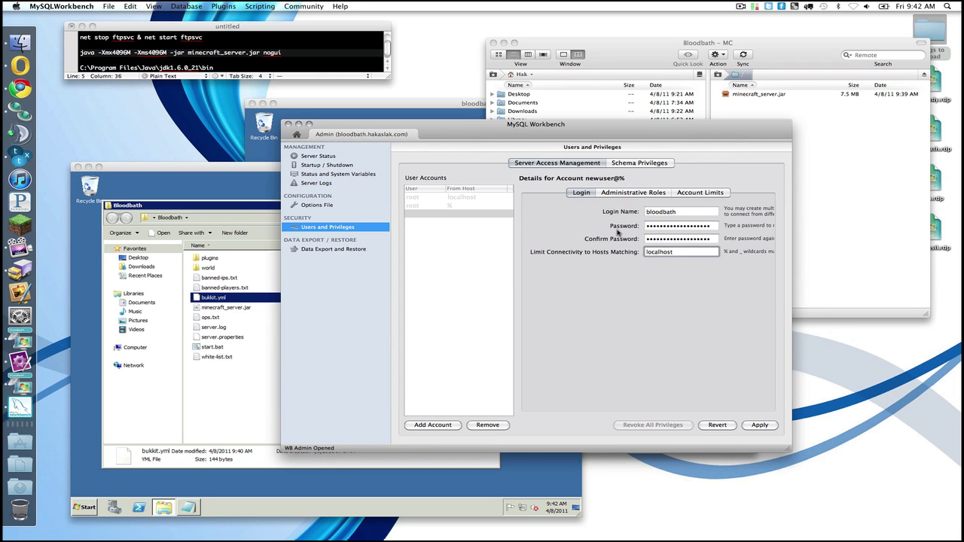
click(759, 425)
click(470, 196)
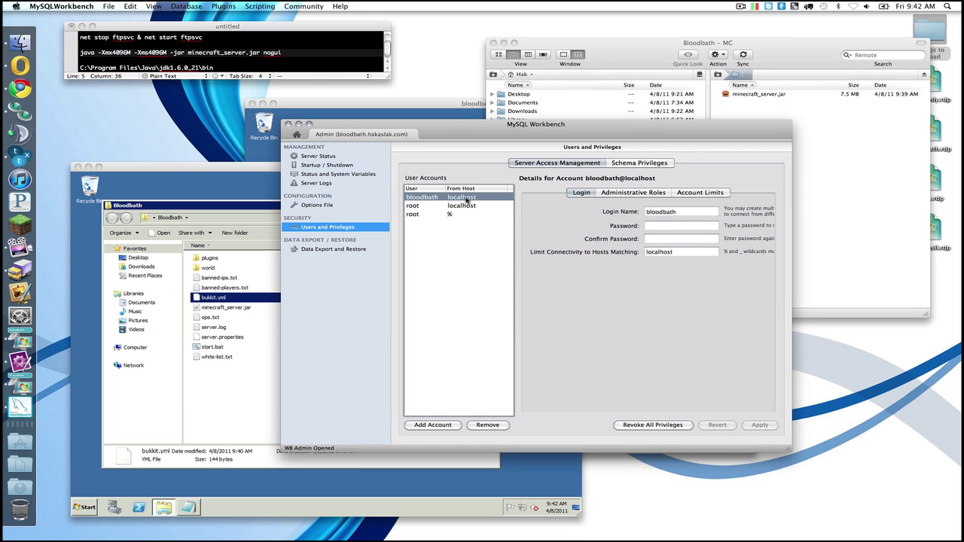
Step: Leave the schema privileges view and open the SQL Editor on the existing connection
click(653, 167)
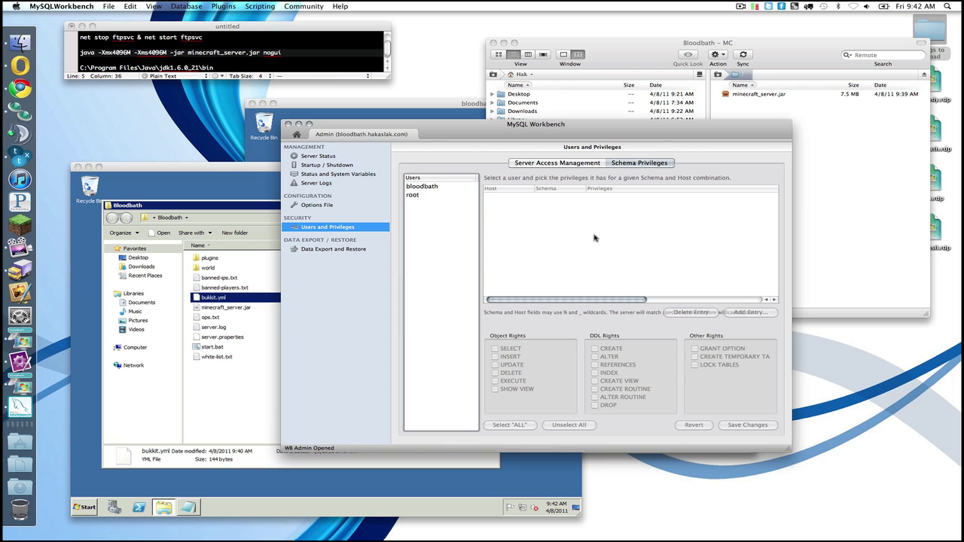
click(422, 188)
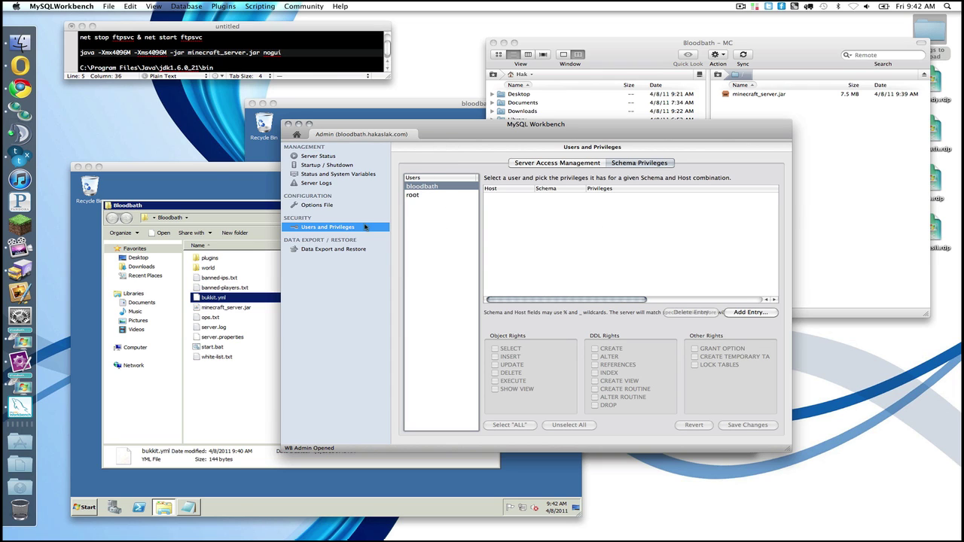
click(297, 136)
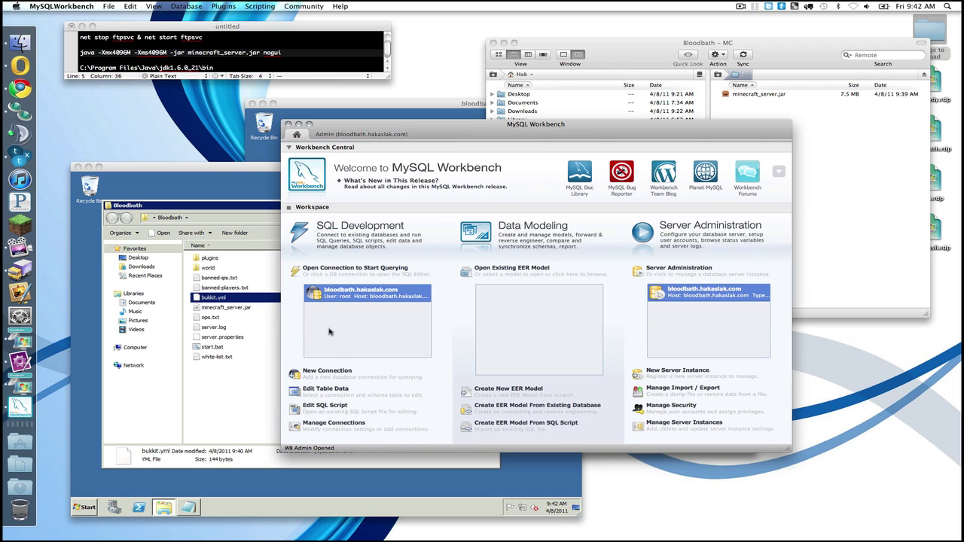
click(326, 370)
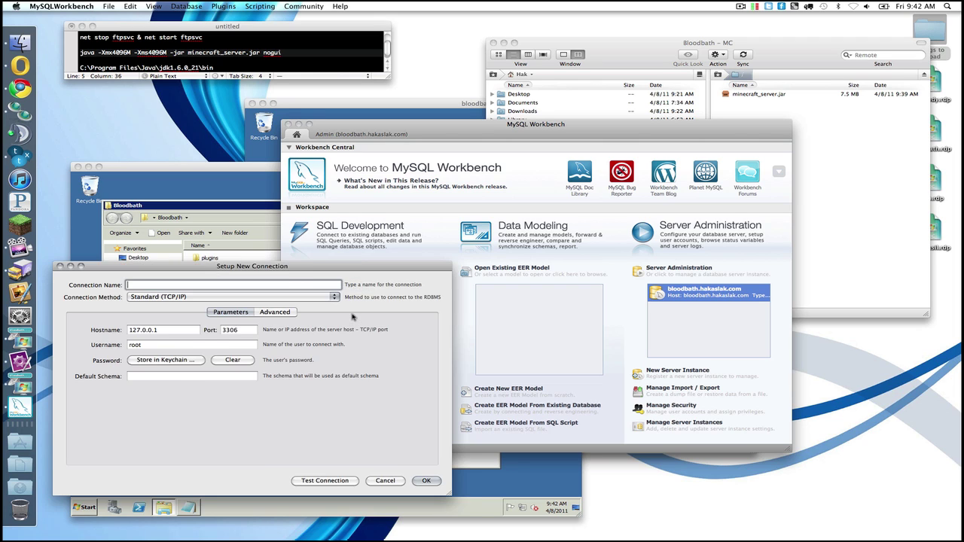
key(Escape)
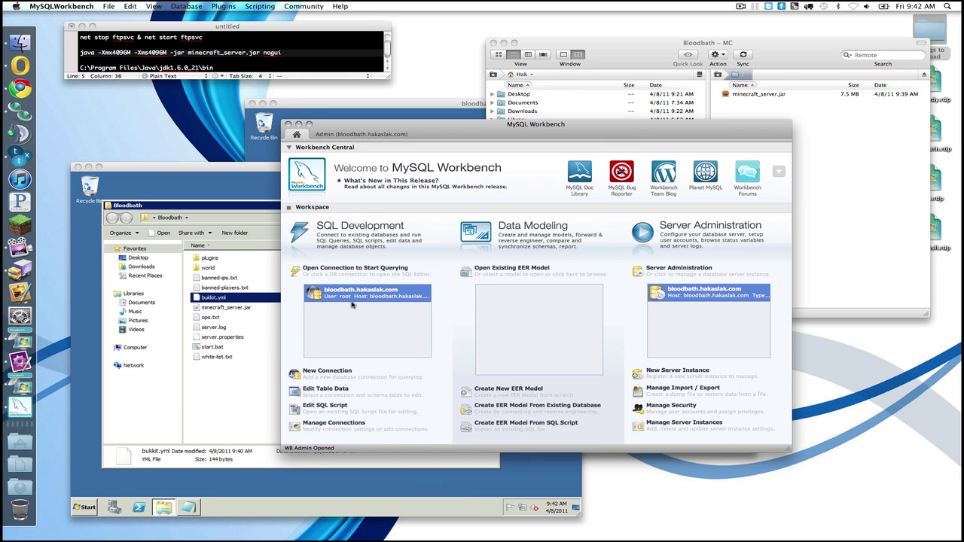
double_click(352, 301)
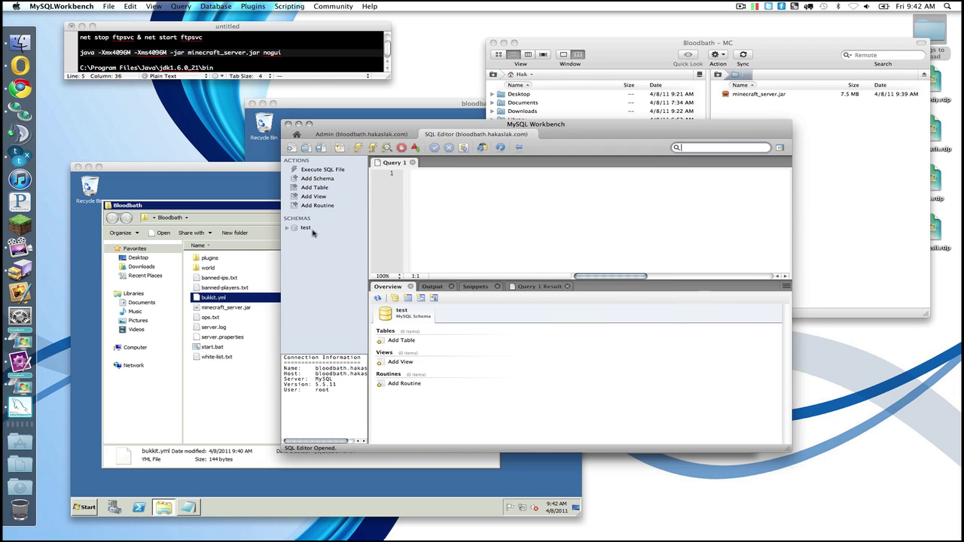
Step: Drop the test schema and run its drop script
right_click(312, 243)
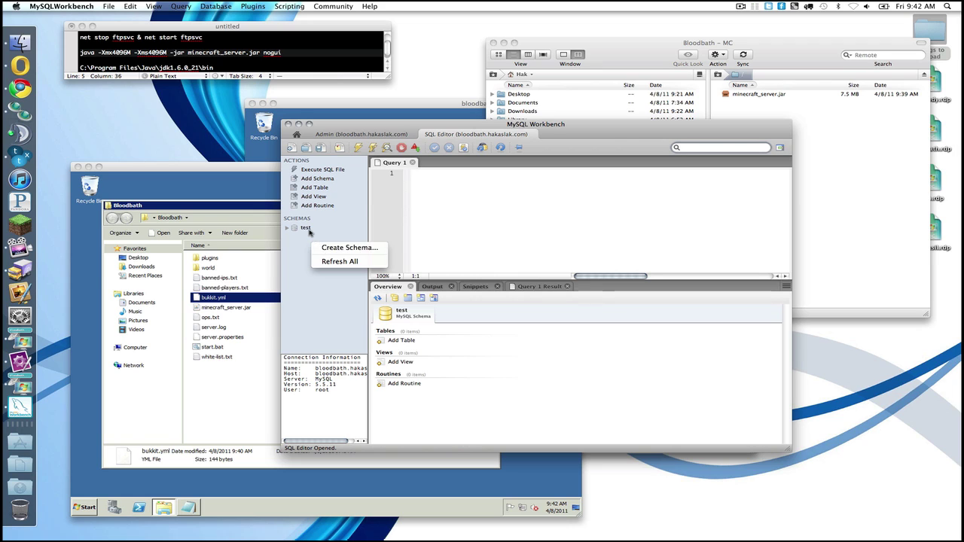
click(305, 230)
click(304, 230)
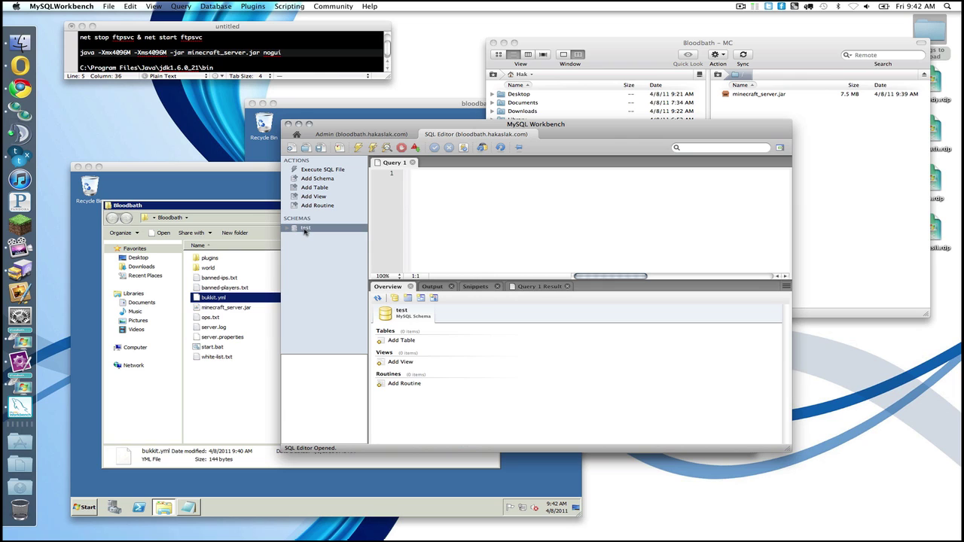
right_click(305, 231)
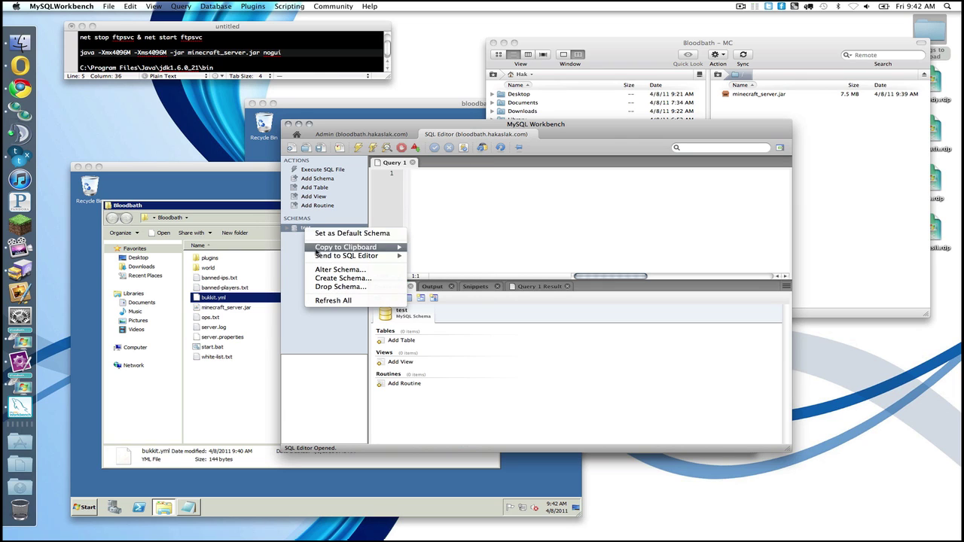
click(299, 249)
right_click(299, 250)
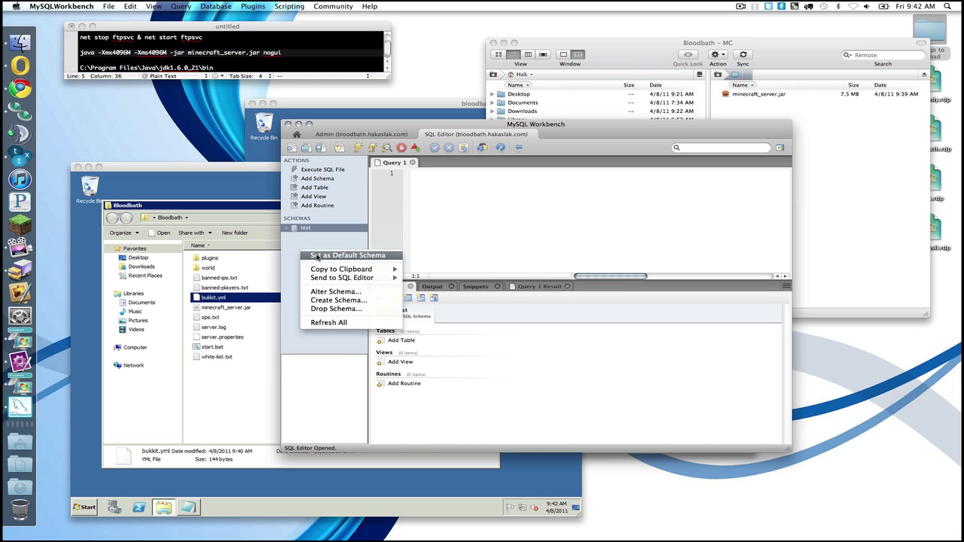
click(323, 308)
click(666, 315)
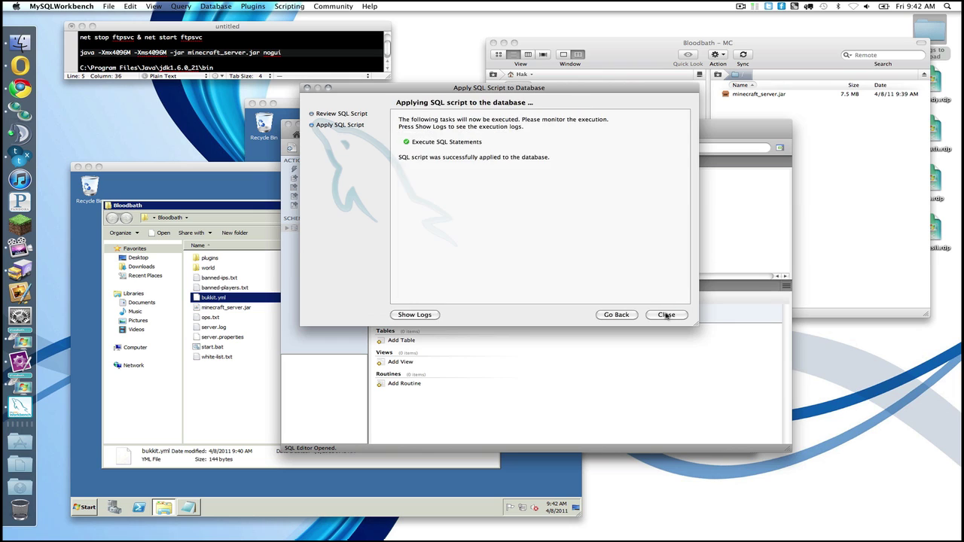
click(657, 316)
Step: Create a new schema named minecraft and apply its CREATE SCHEMA script
right_click(312, 266)
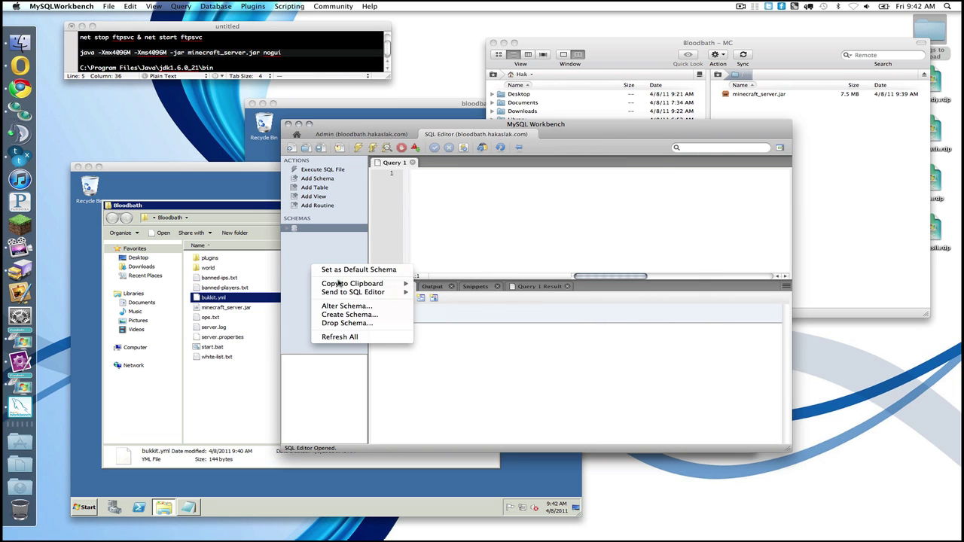
click(336, 315)
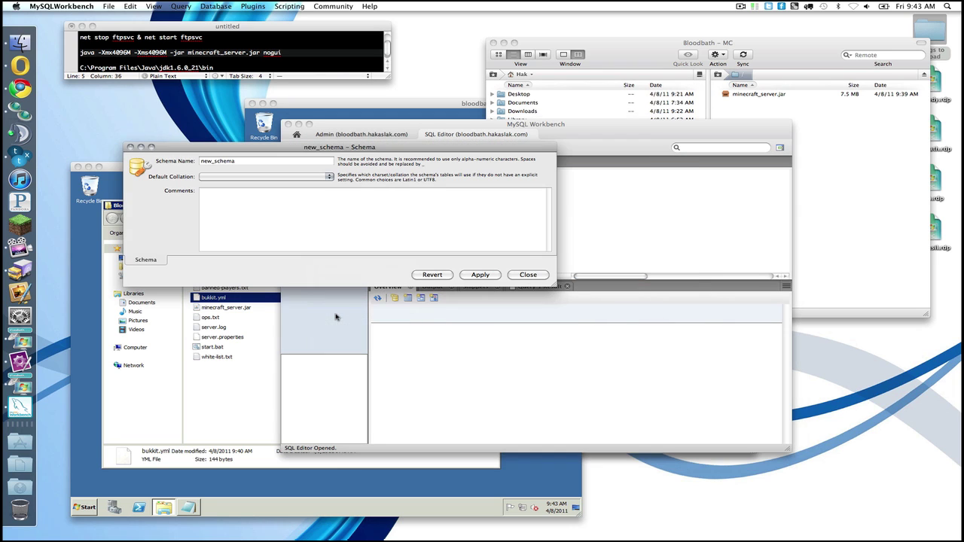
double_click(286, 161)
text(minecraft)
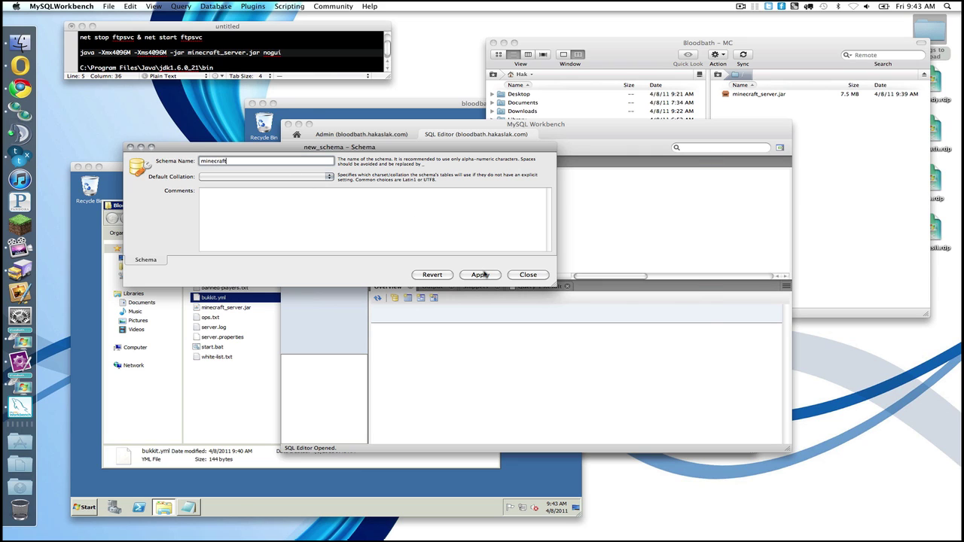
click(483, 275)
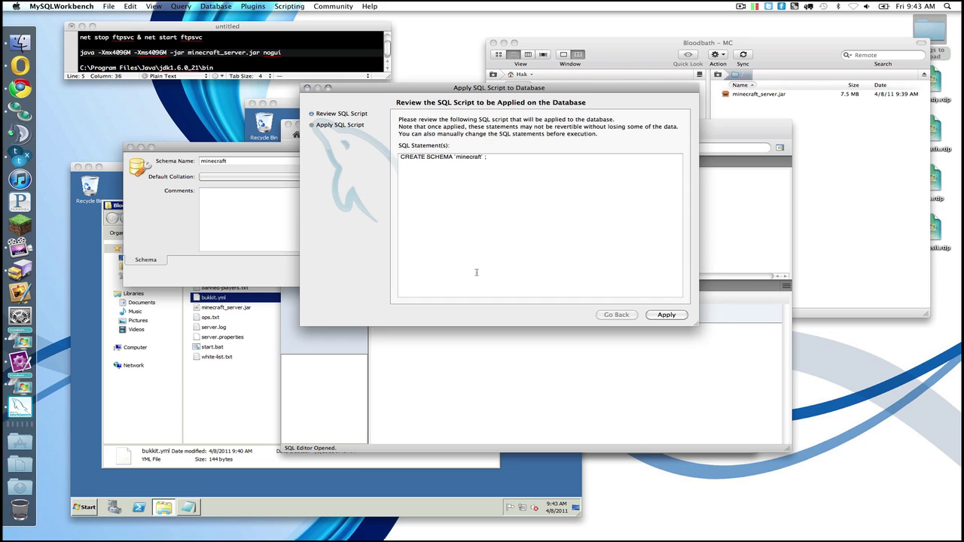
click(651, 313)
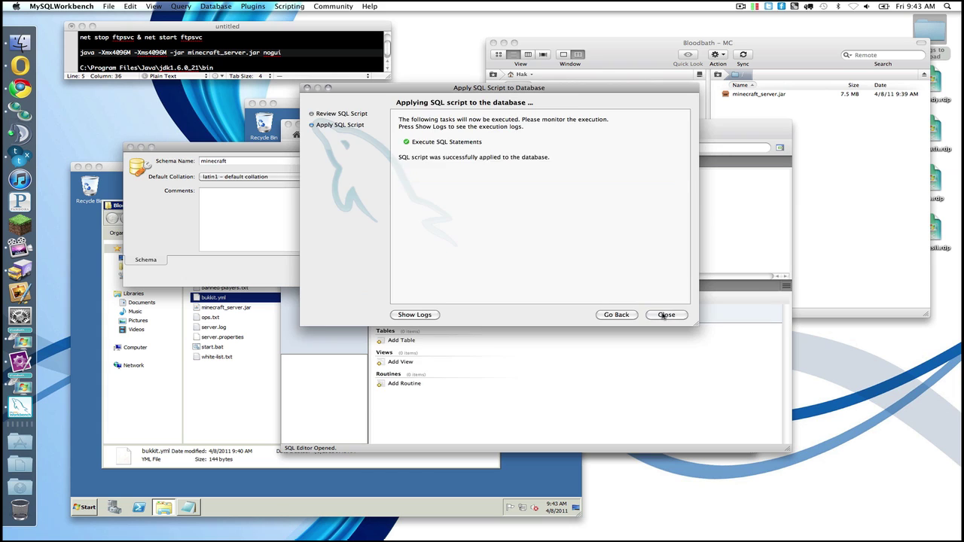
click(662, 315)
click(531, 277)
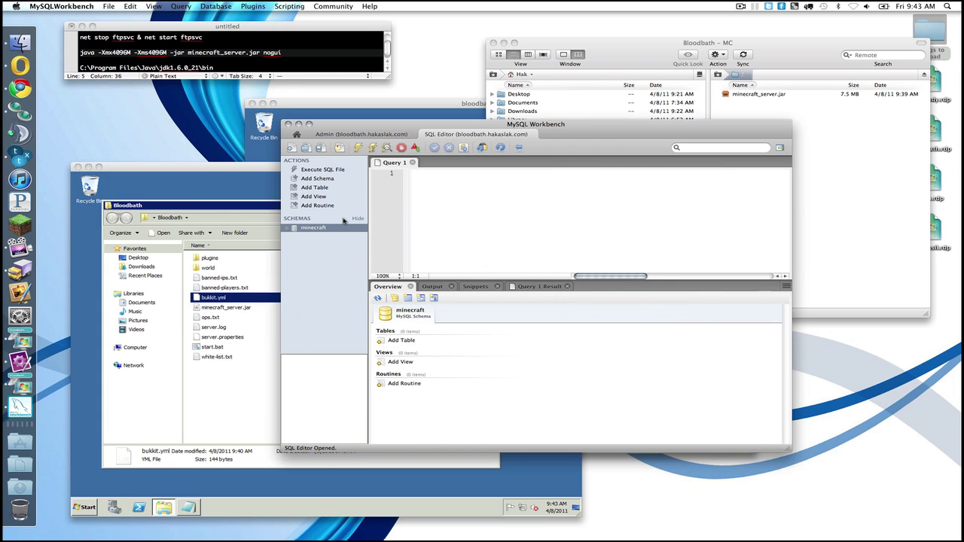
Step: Start a host- and schema-specific privilege entry, find no minecraft schema, and cancel it
click(366, 134)
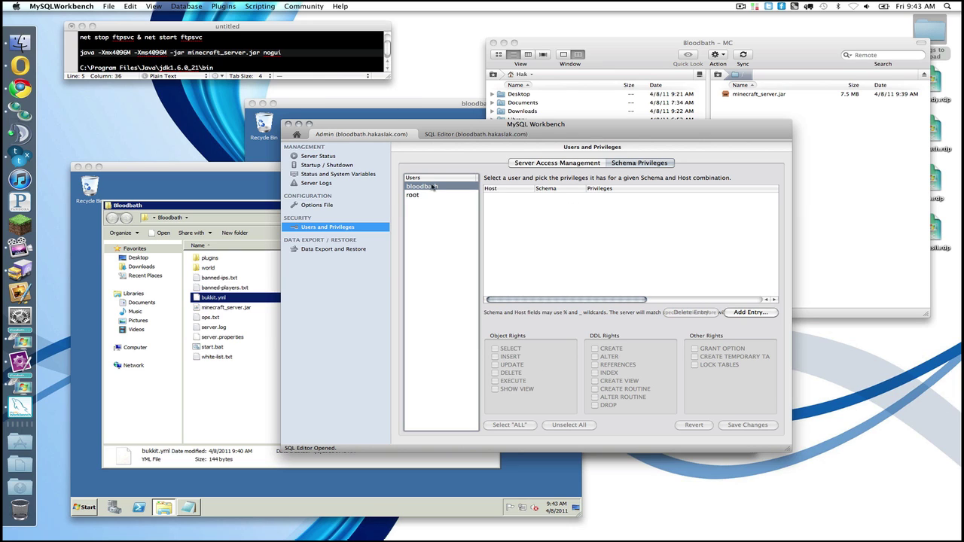
click(746, 312)
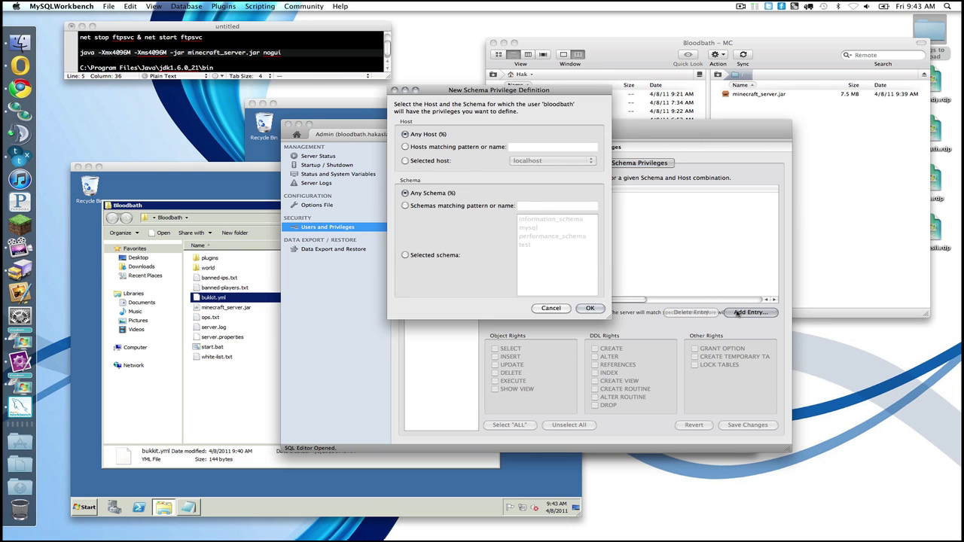
click(426, 160)
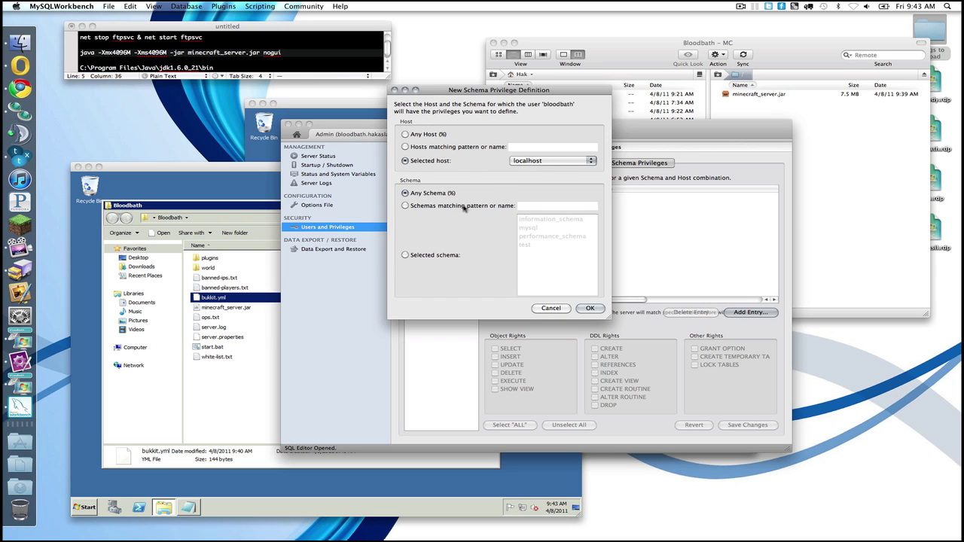
click(434, 255)
click(534, 230)
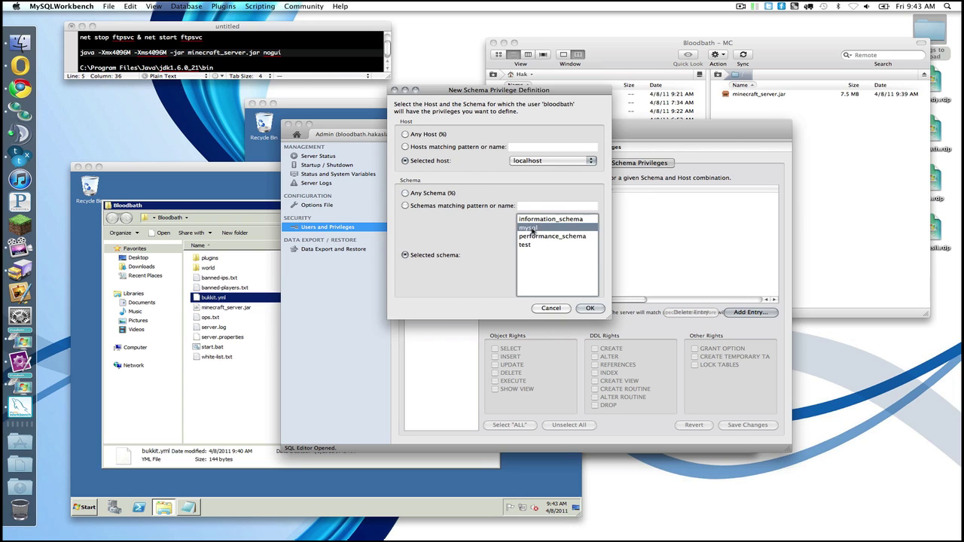
click(536, 256)
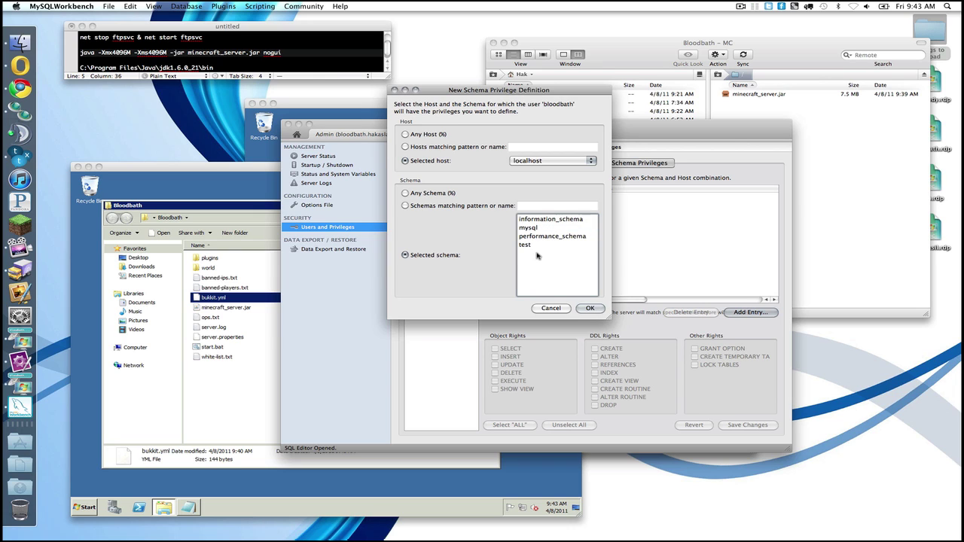
click(552, 308)
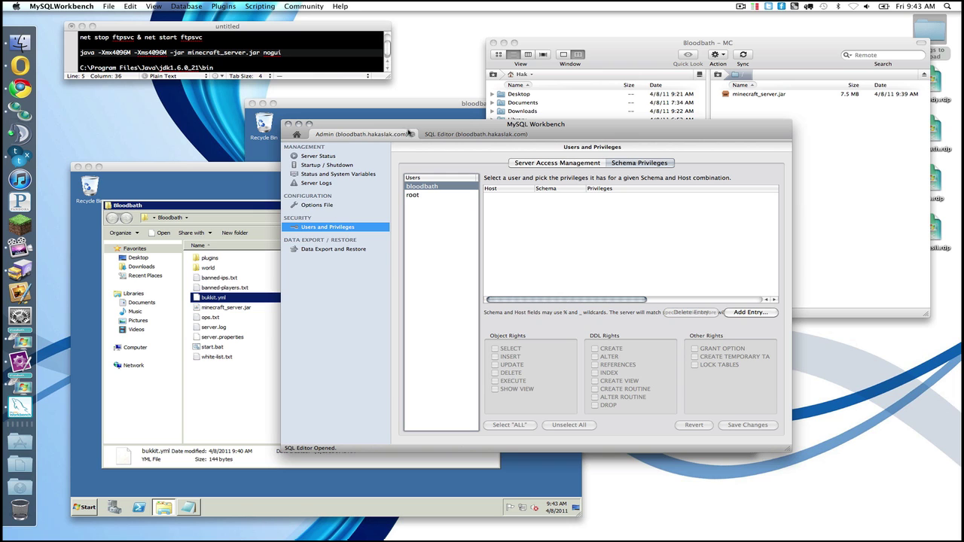
Step: Close the Admin tab and pick the bloodbath server administration instance
click(448, 134)
click(404, 137)
click(413, 135)
click(720, 305)
Step: Reopen administration and show the bloodbath user's schema privileges
double_click(707, 296)
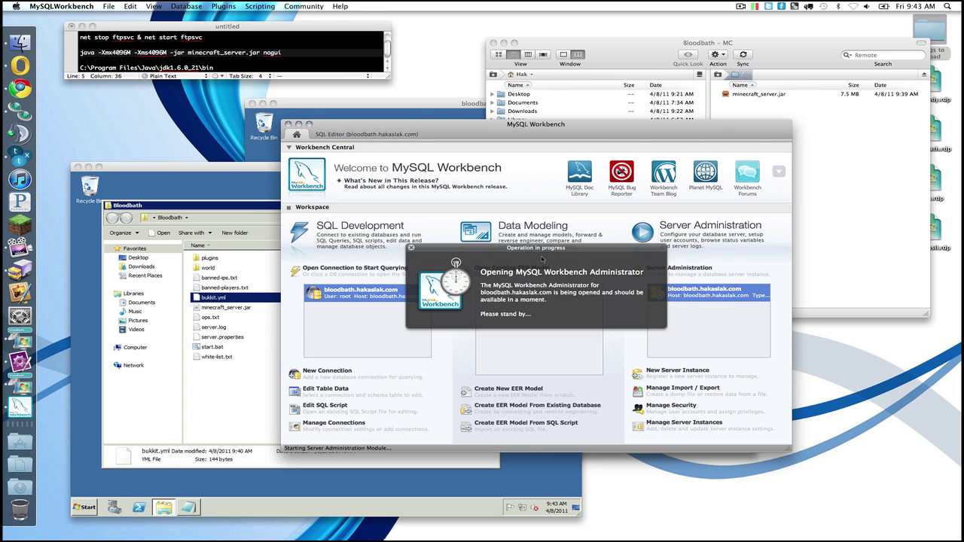
click(337, 227)
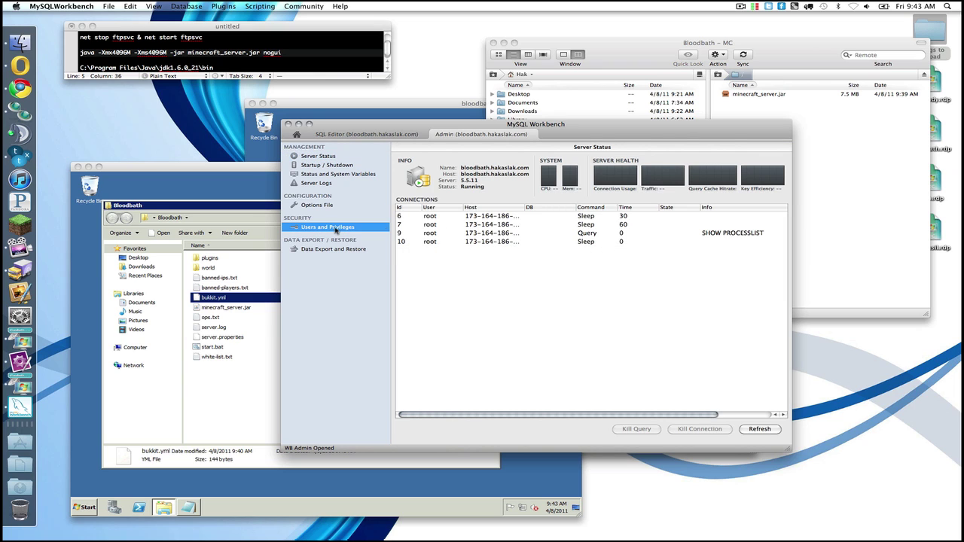
click(462, 198)
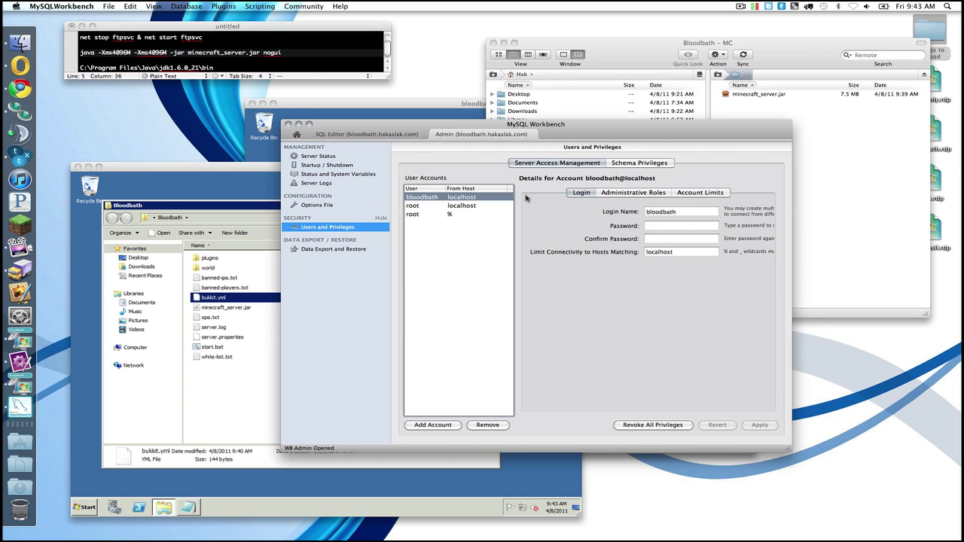
click(638, 164)
click(426, 186)
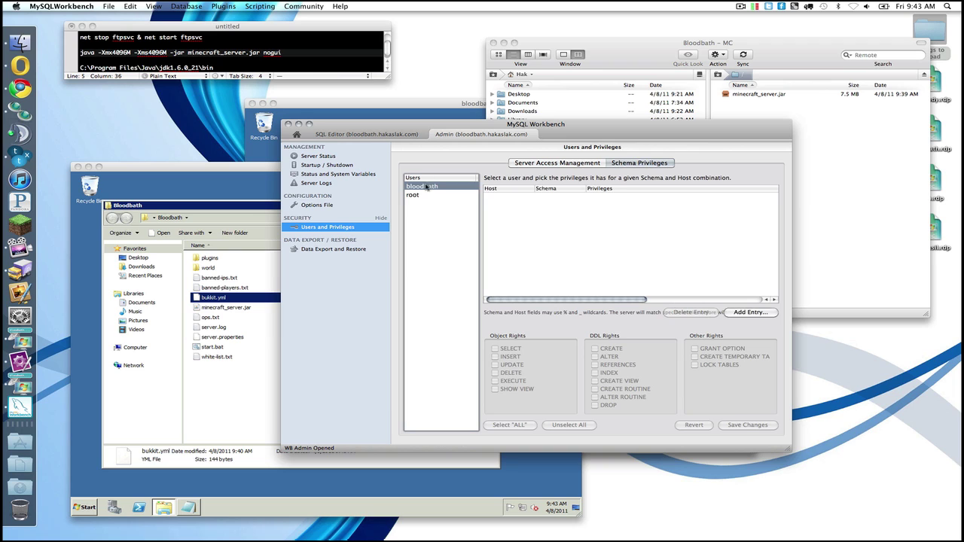
Step: Add a localhost/minecraft entry for bloodbath with all privileges and save the changes
click(745, 312)
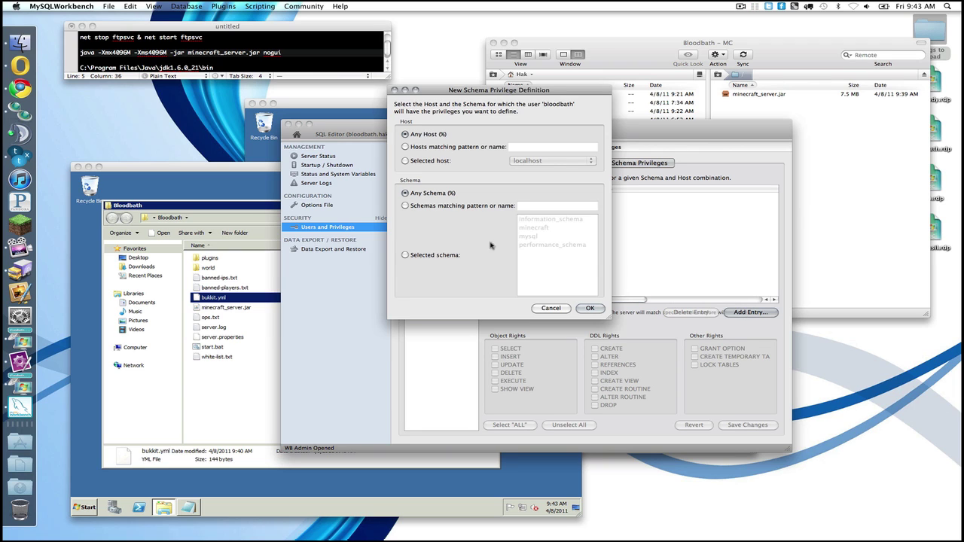
click(435, 159)
click(527, 160)
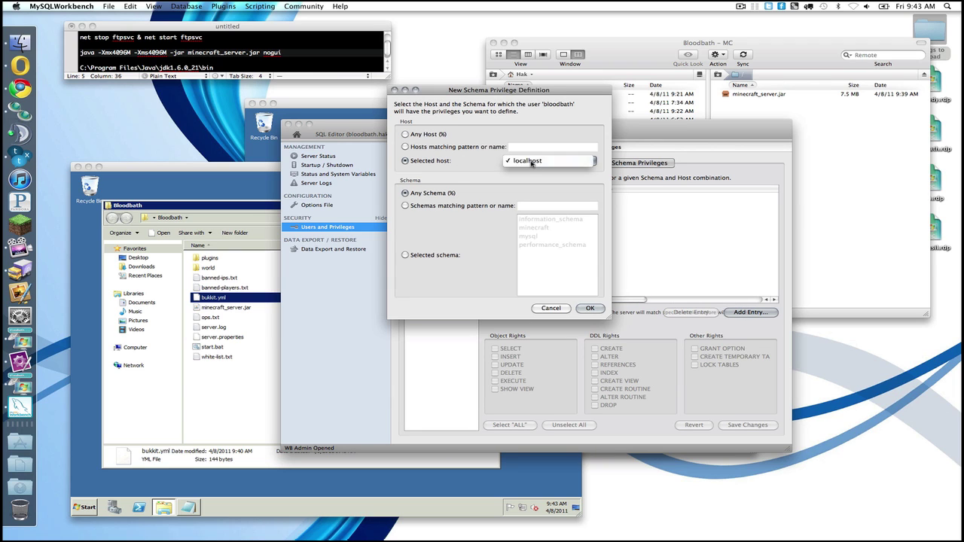
click(531, 162)
click(431, 256)
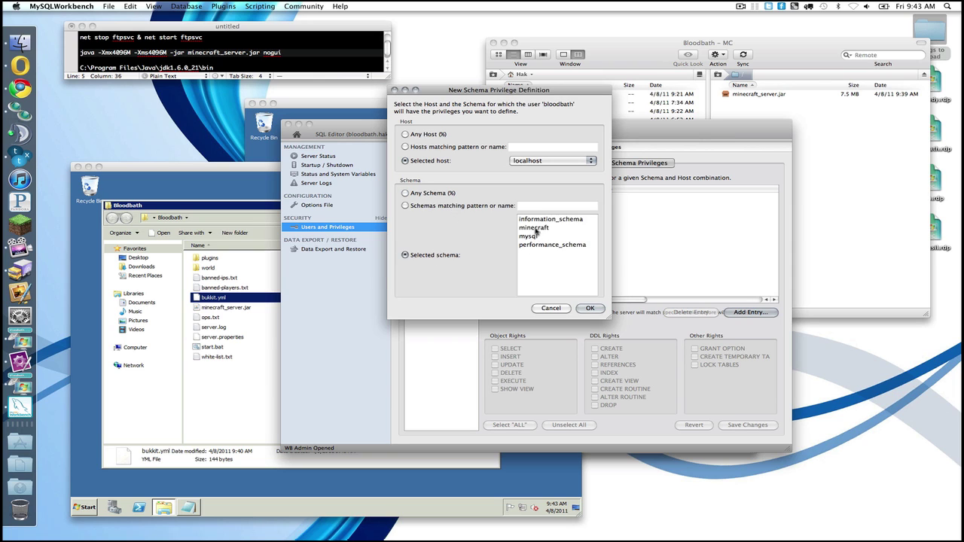
click(535, 229)
click(588, 308)
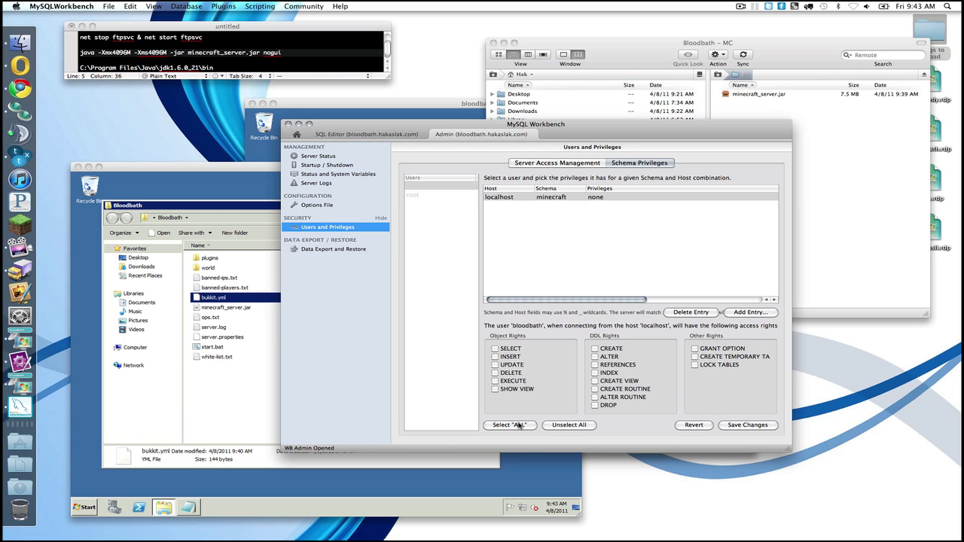
click(519, 425)
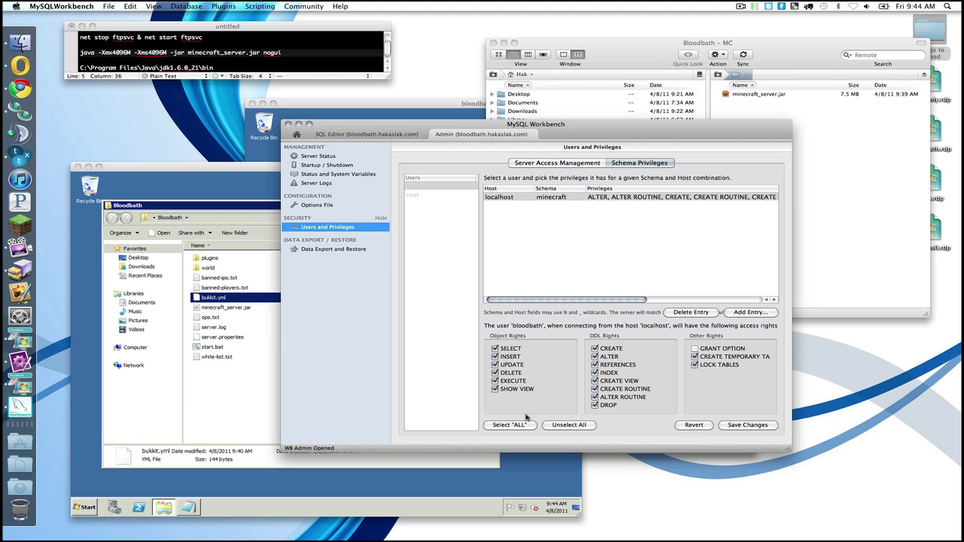
click(734, 426)
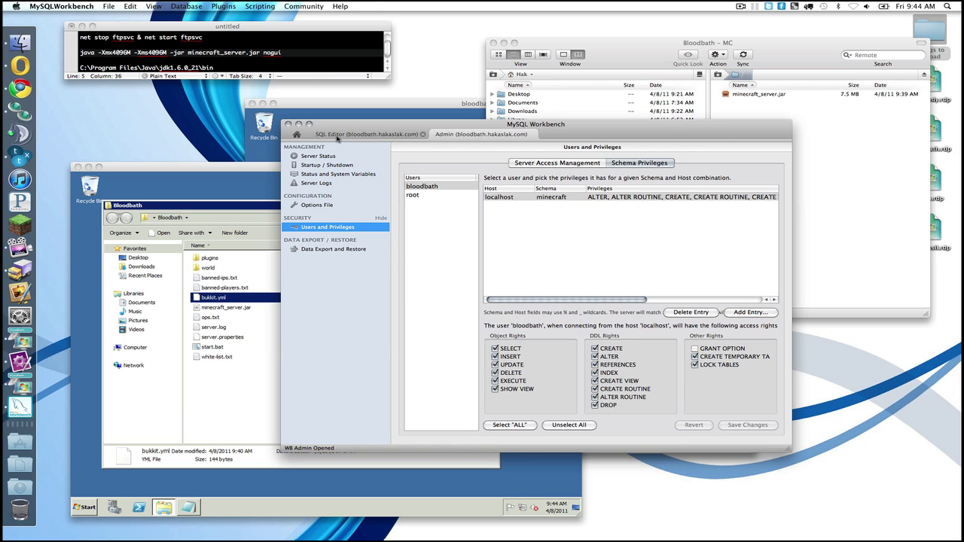
click(335, 137)
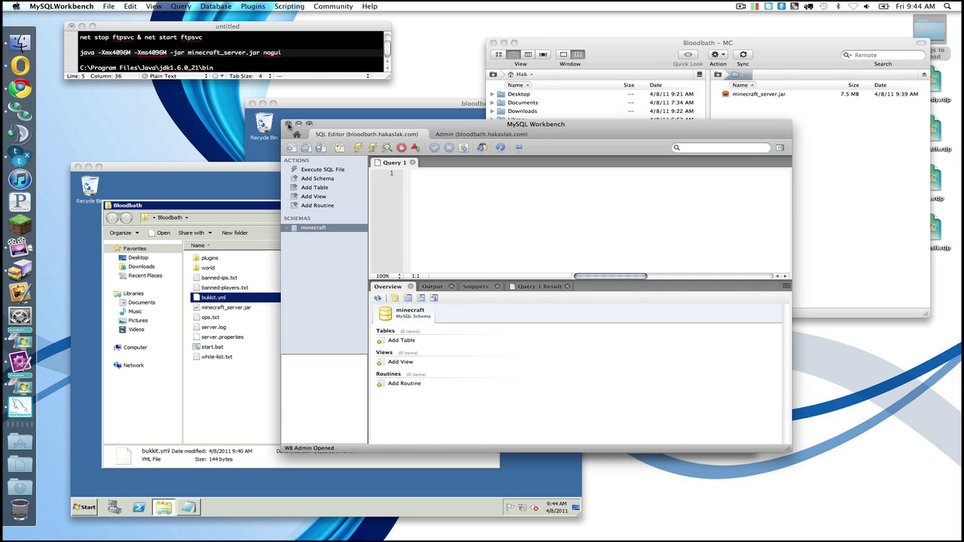
Step: Quit Workbench, reposition the remote desktop window, and keep the BigBrother.jar download from build #289
click(288, 125)
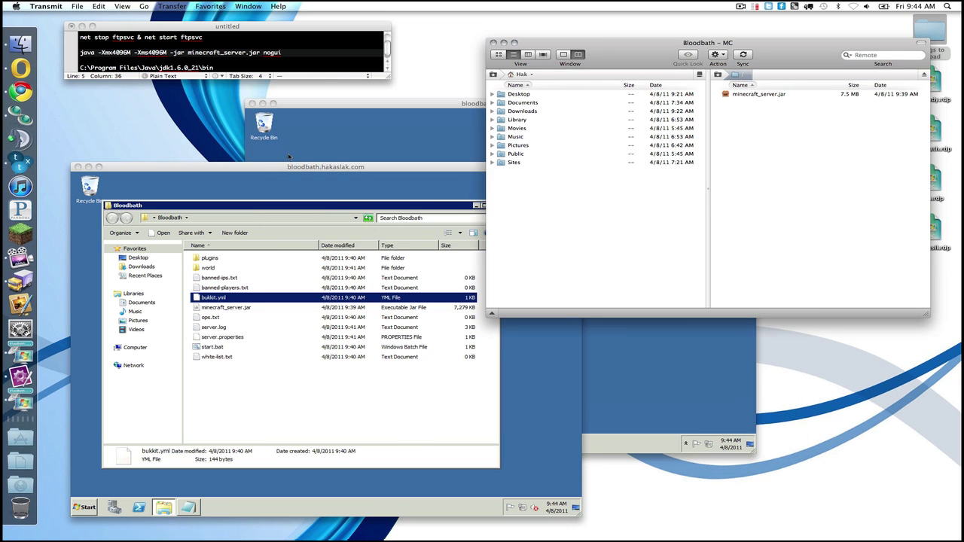
drag(288, 167, 320, 96)
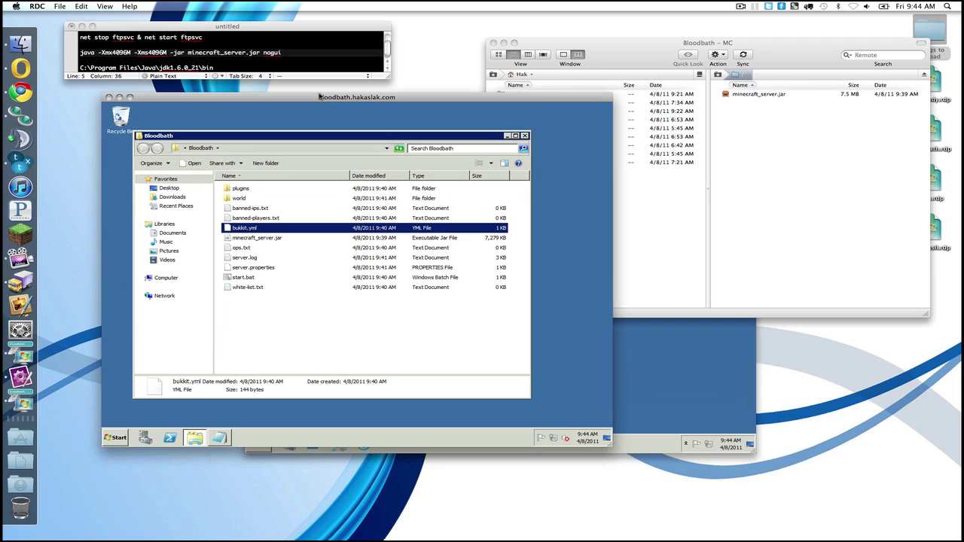
click(290, 326)
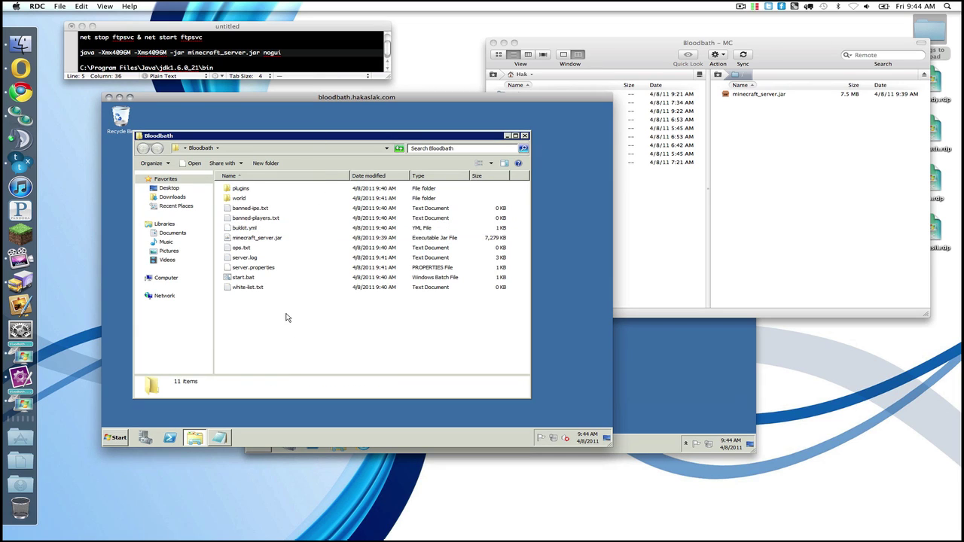
click(117, 439)
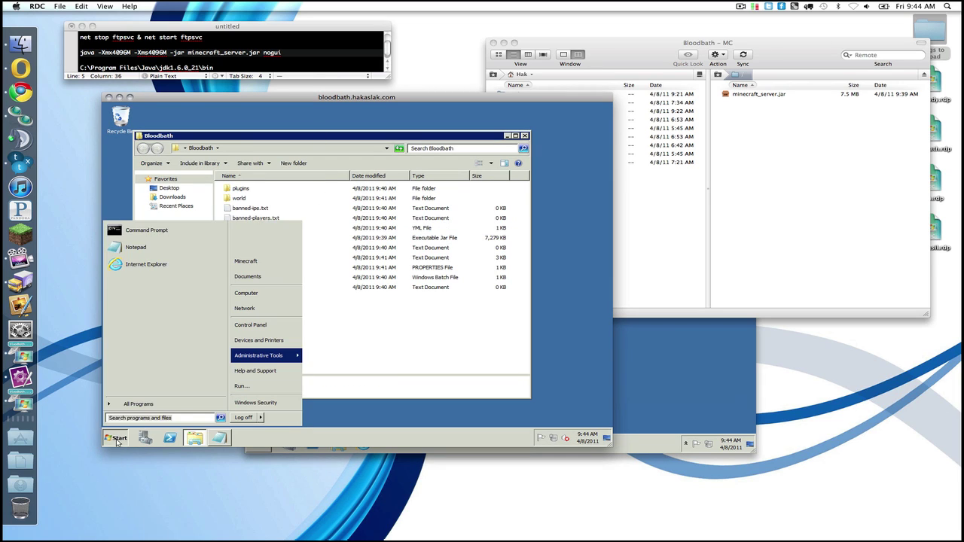
click(117, 441)
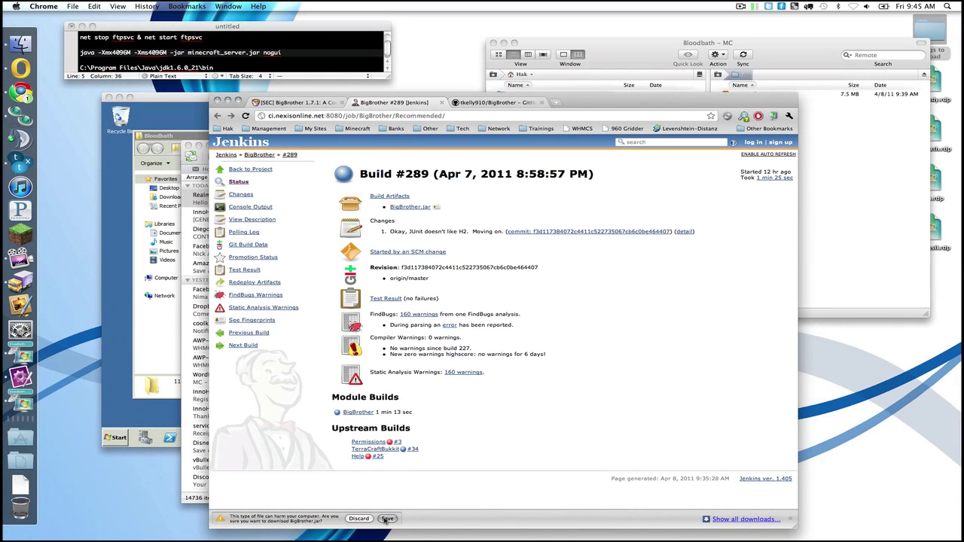
click(386, 519)
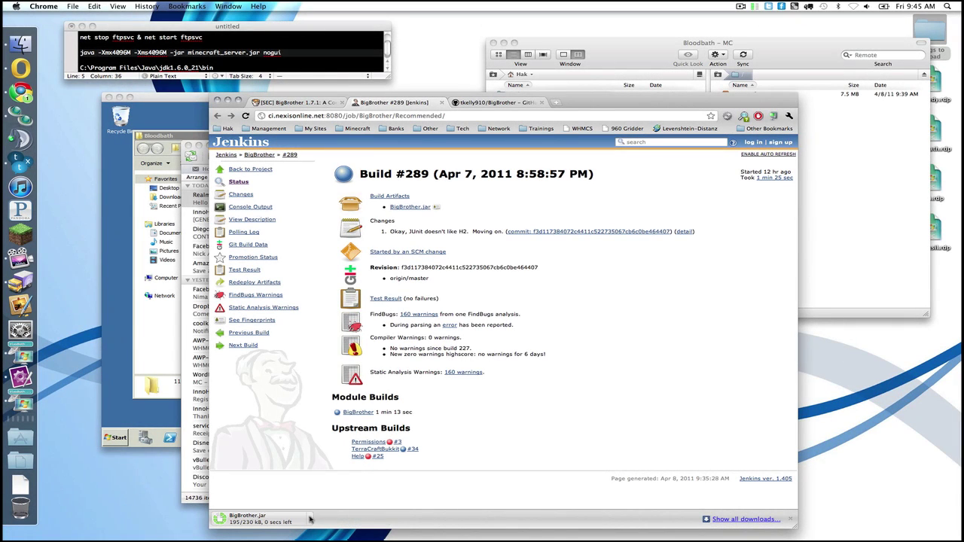
Step: Reveal BigBrother.jar in Finder and upload it into the server's plugins folder via Transmit
click(309, 519)
click(331, 454)
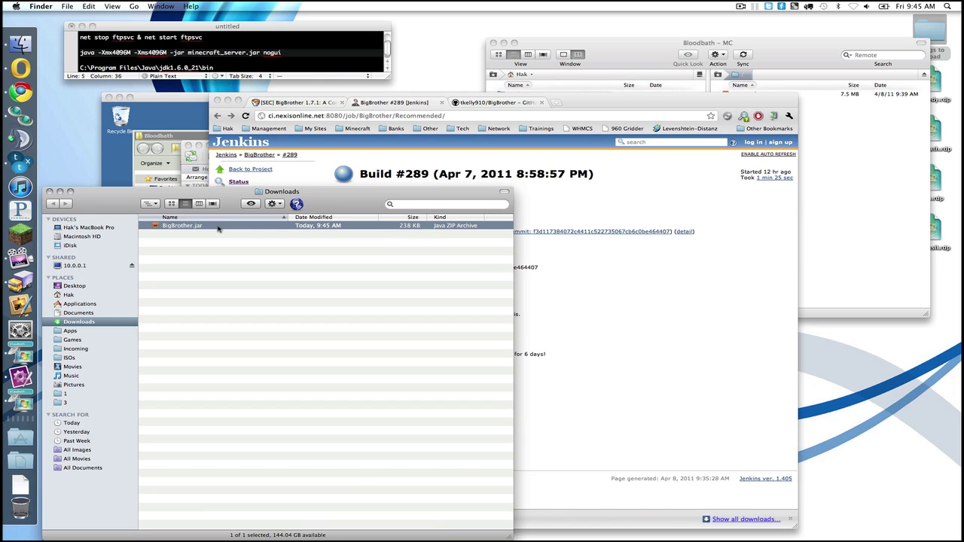
click(852, 175)
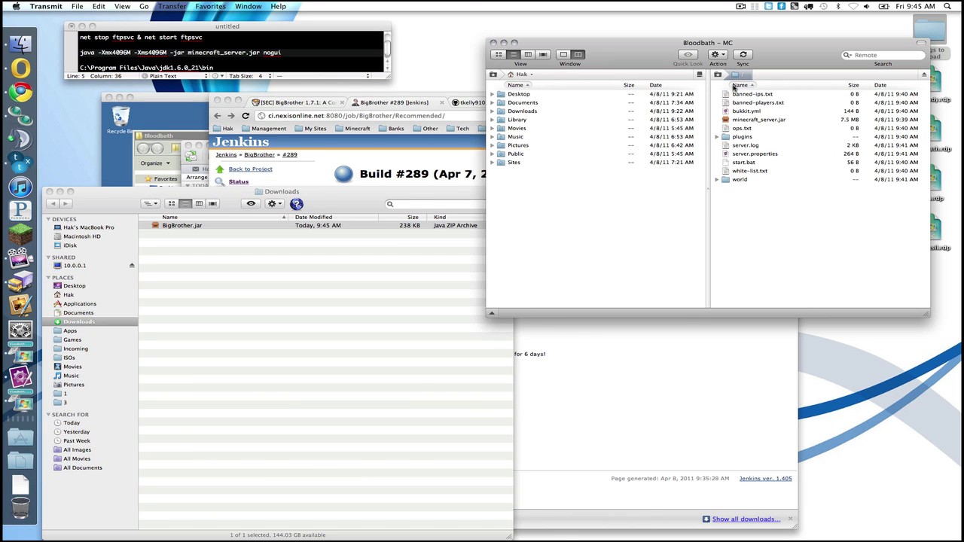
double_click(741, 138)
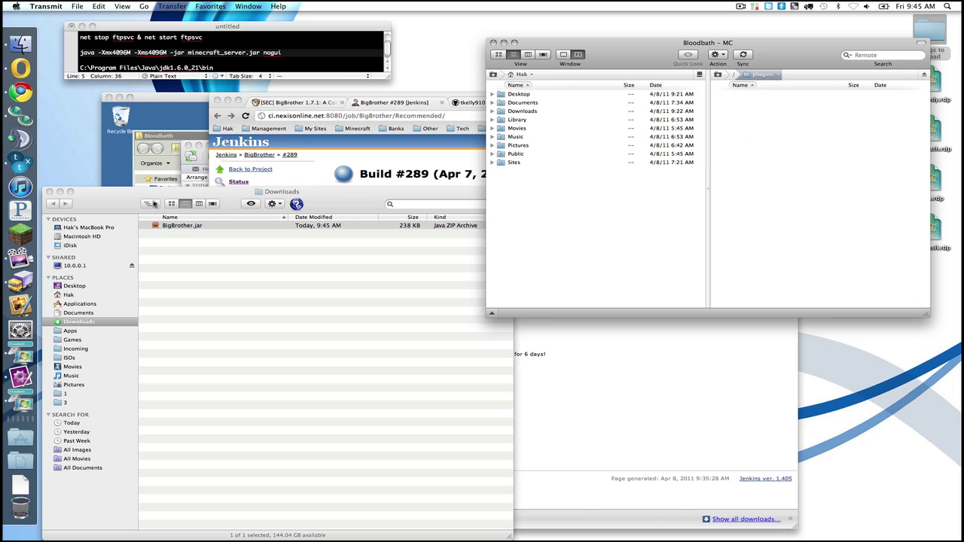
drag(165, 228, 846, 144)
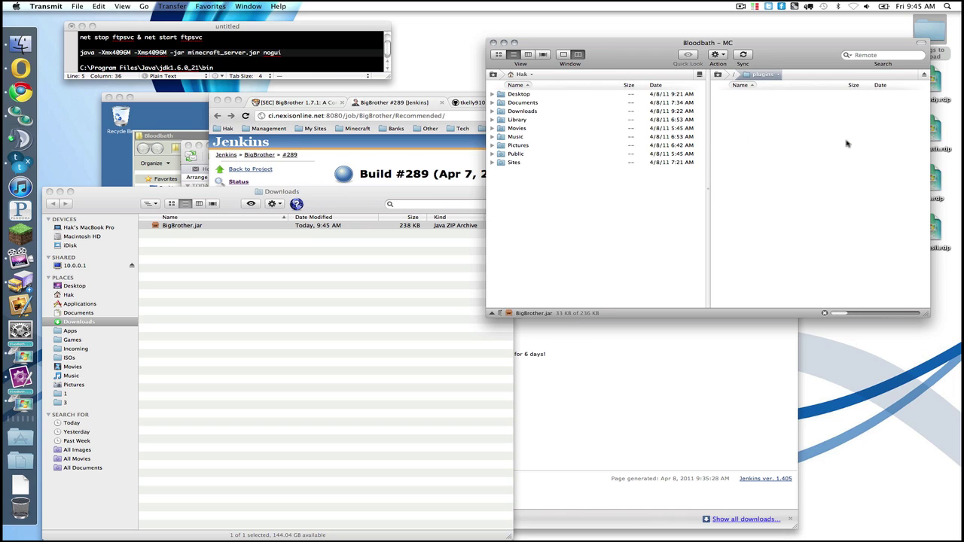
click(422, 147)
click(204, 140)
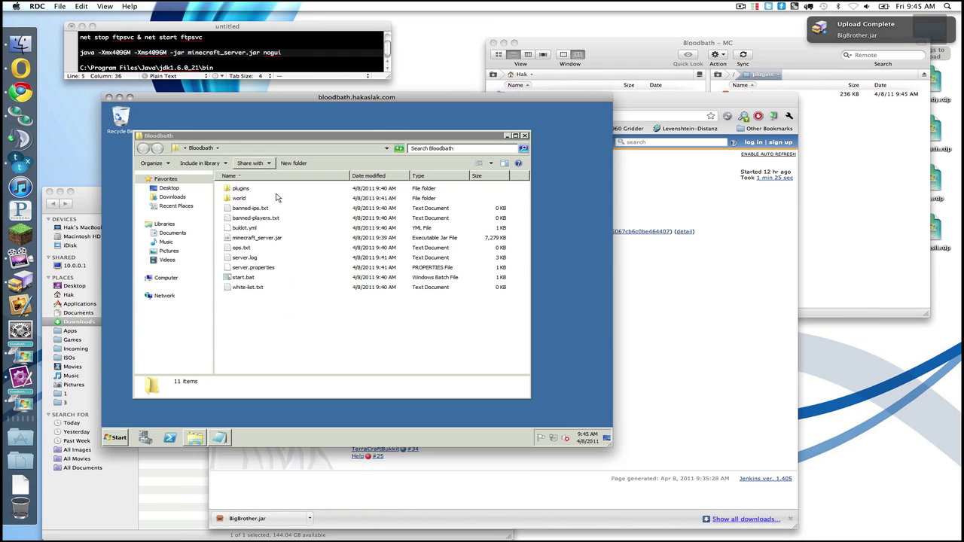
Step: Run start.bat so BigBrother builds its tables, then shut the server down with stop
double_click(245, 278)
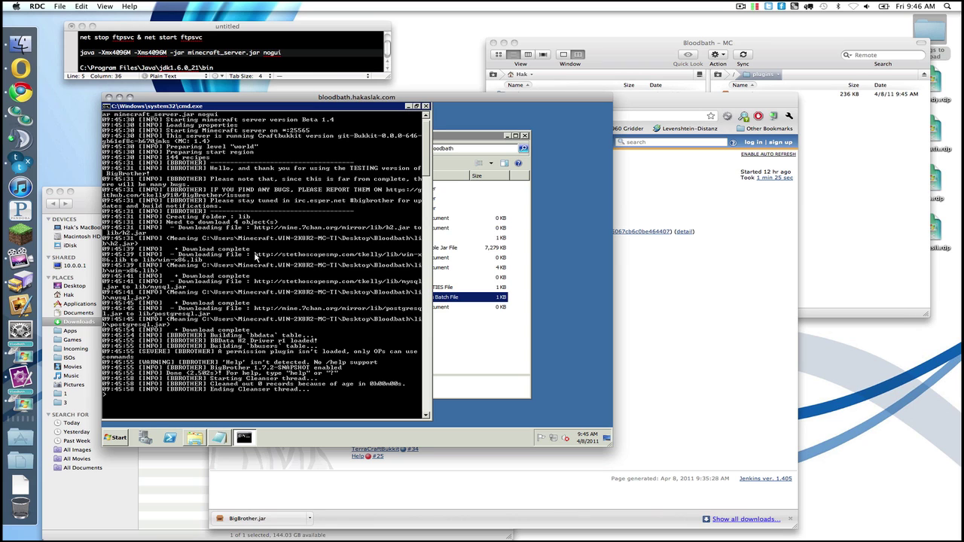
text(stop)
key(Return)
Step: Open plugins/BigBrother/BigBrother.yml in TextMate and enlarge its window
click(330, 295)
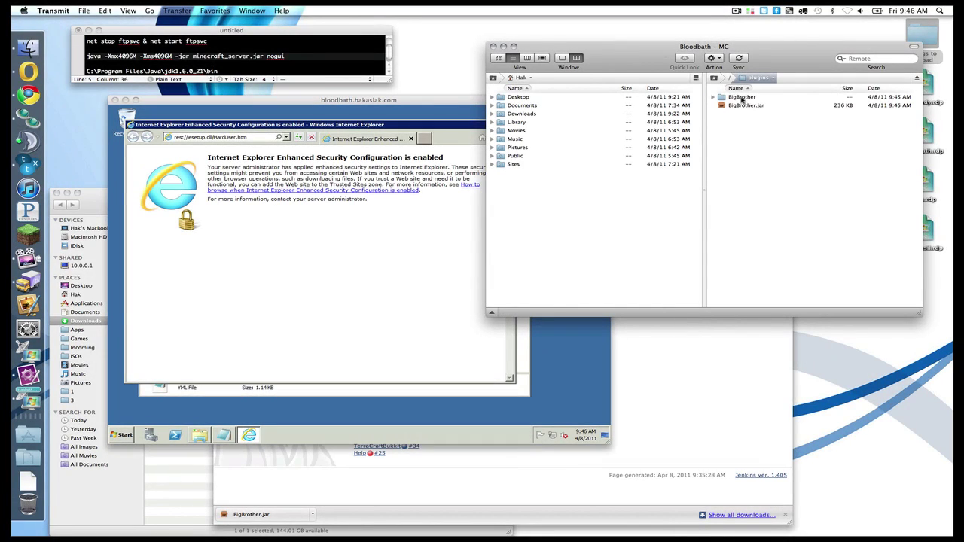
double_click(742, 98)
double_click(741, 106)
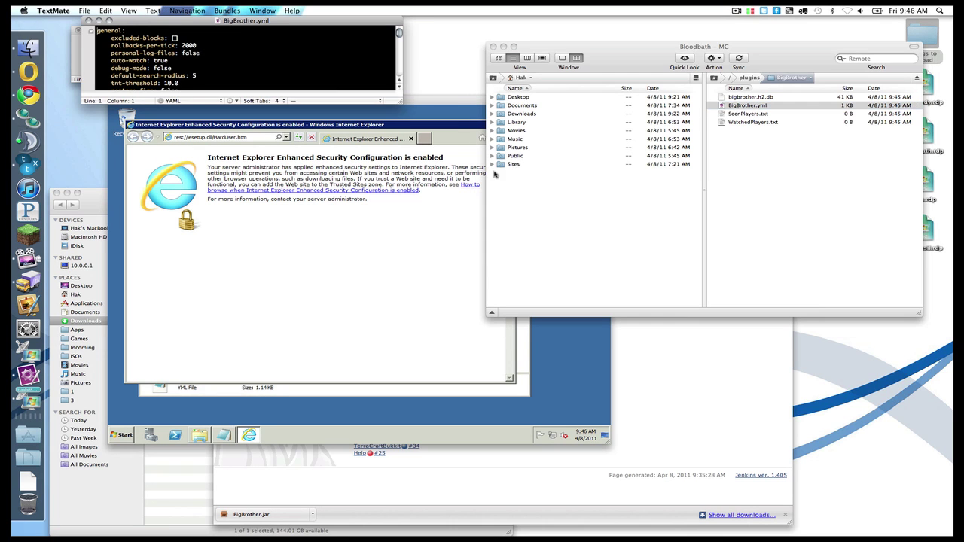
drag(407, 104, 593, 383)
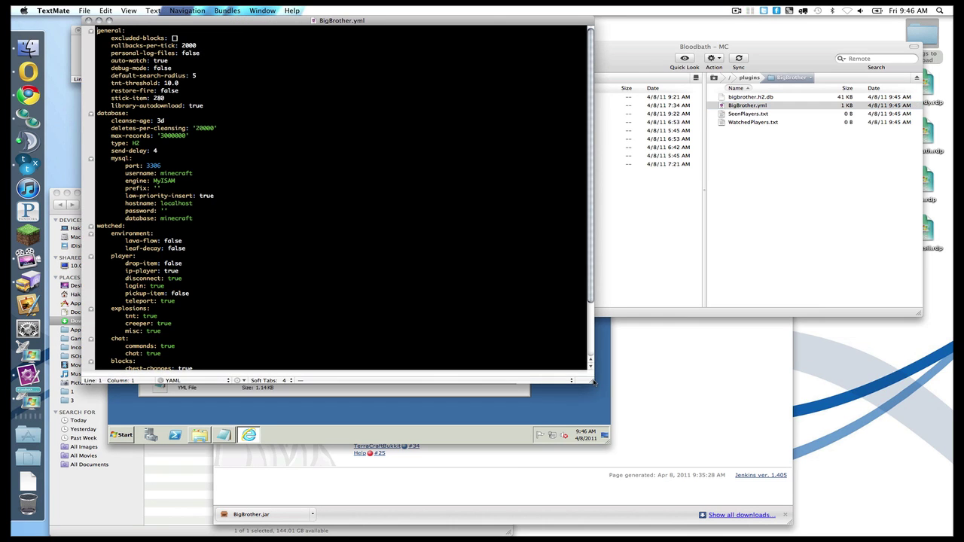
drag(300, 23, 646, 152)
scroll(610, 223, down, 3)
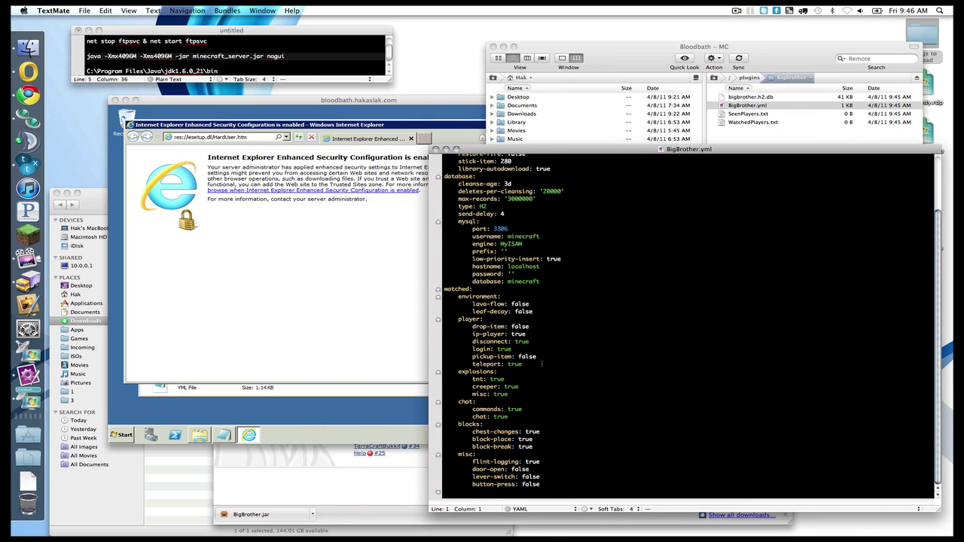
Step: Set the database type to MySQL, enter the database username and password, and save
click(513, 267)
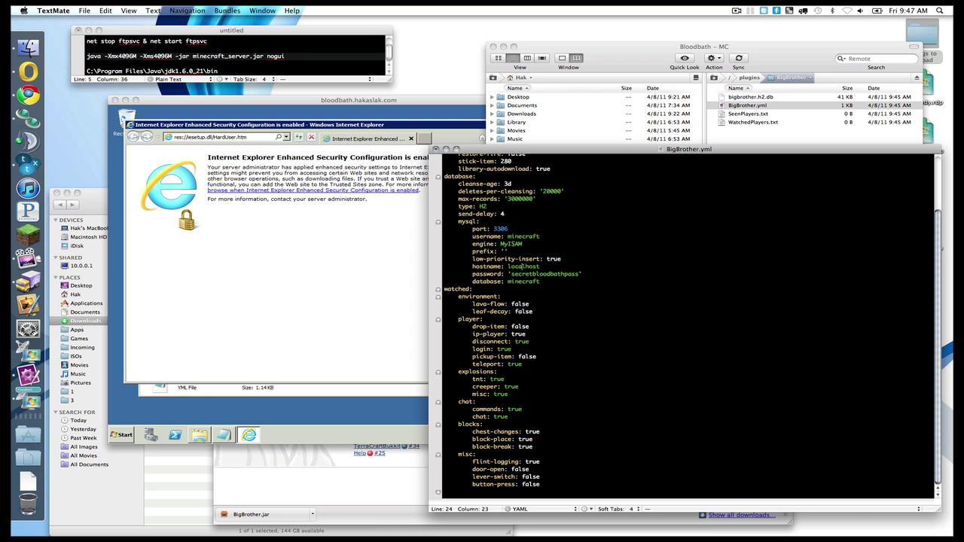
double_click(523, 237)
text(bloodbath)
scroll(551, 233, up, 3)
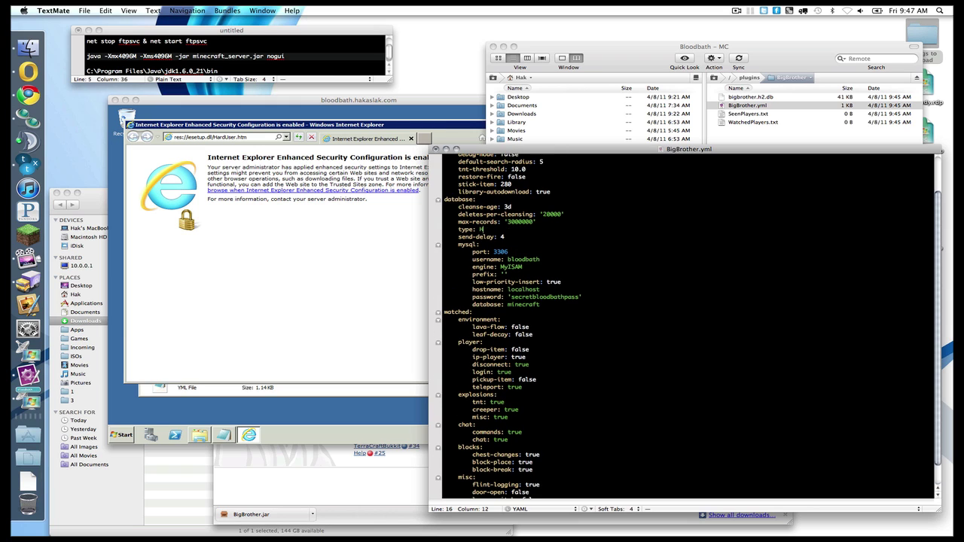
scroll(521, 236, down, 3)
click(522, 235)
key(super+s)
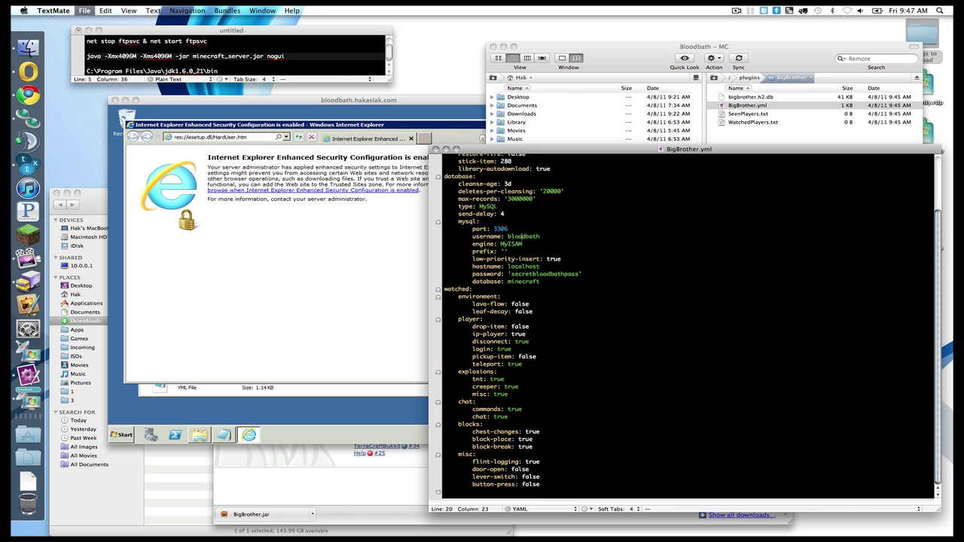
click(180, 218)
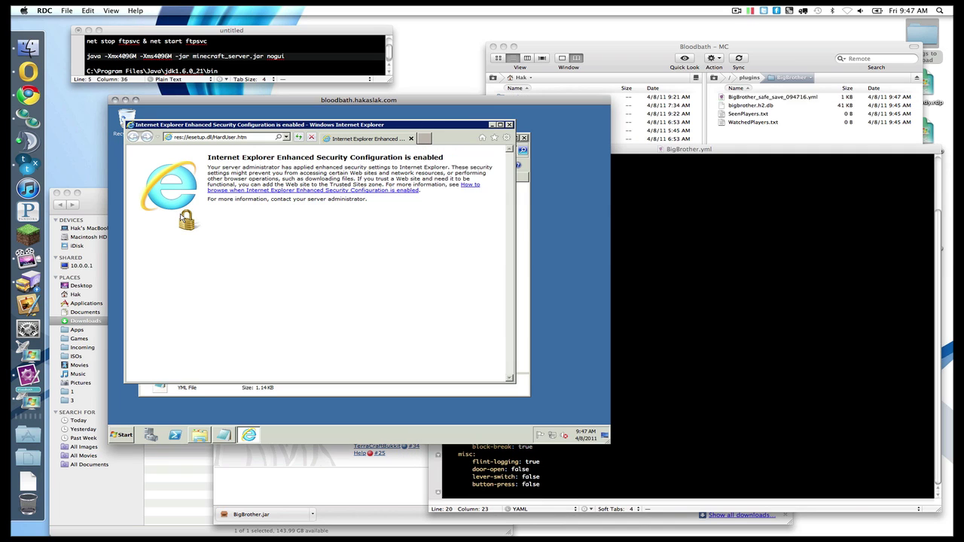
Step: Close leftover windows, run start.bat from the Bloodbath folder, and launch MySQL Workbench
click(510, 125)
click(523, 138)
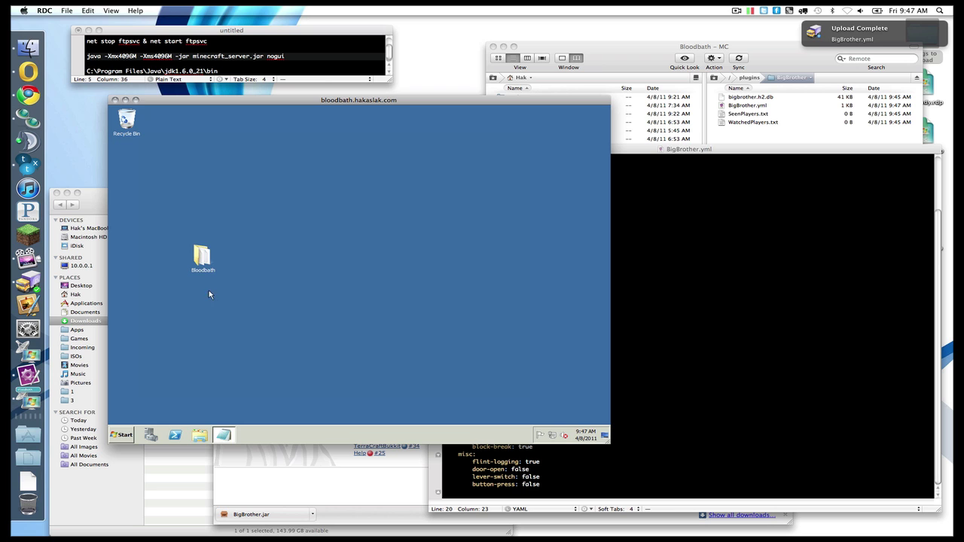
double_click(203, 259)
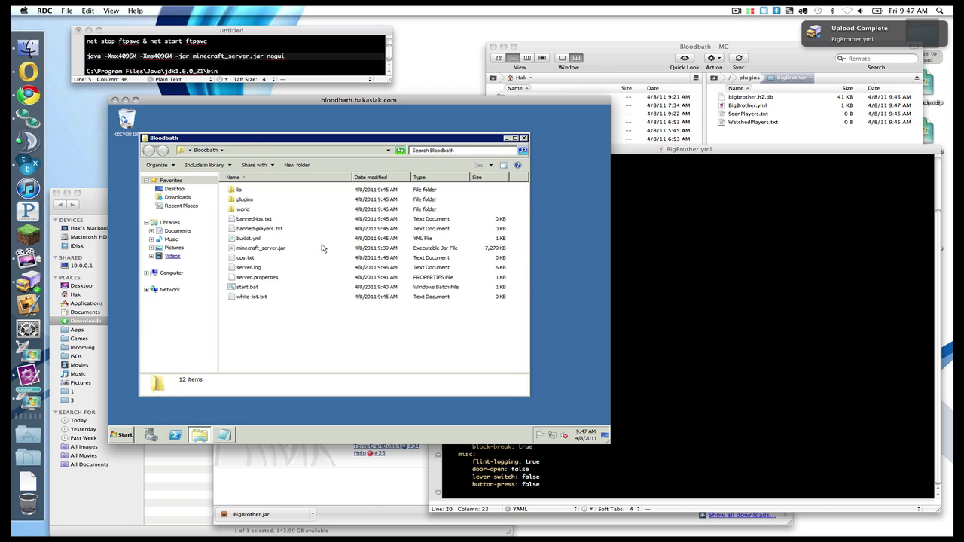
double_click(249, 287)
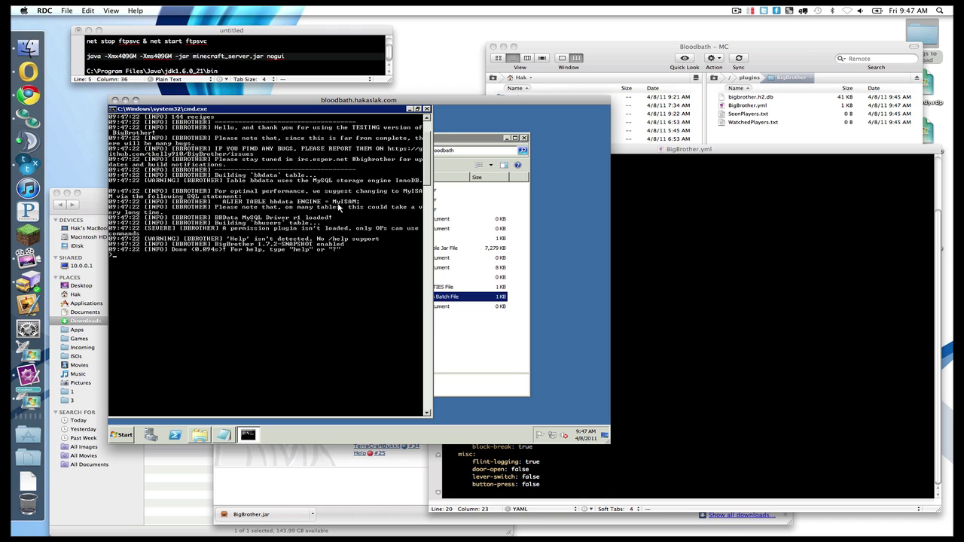
click(28, 435)
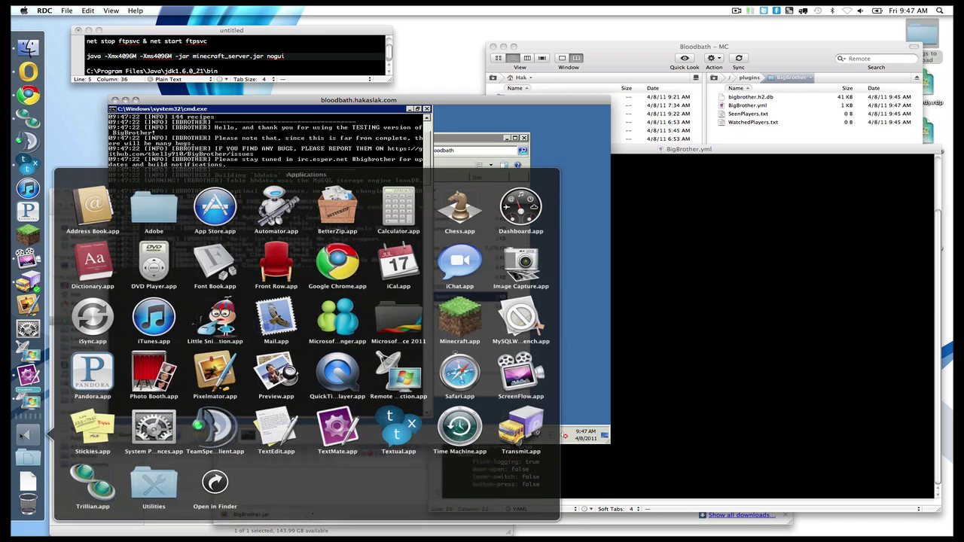
click(540, 328)
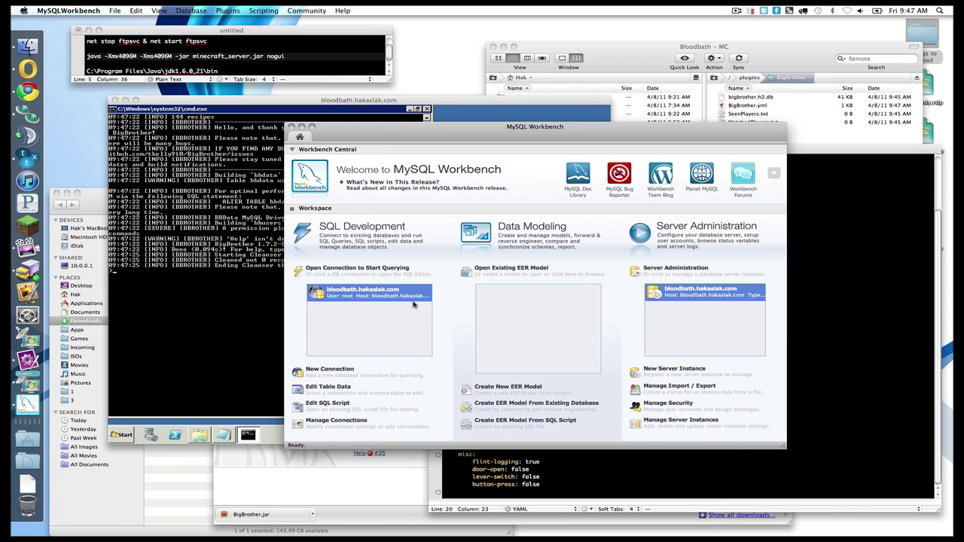
Step: Connect to bloodbath.hakaslak.com, make minecraft active, and pick out bbdata, bbusers and bbworlds
double_click(412, 302)
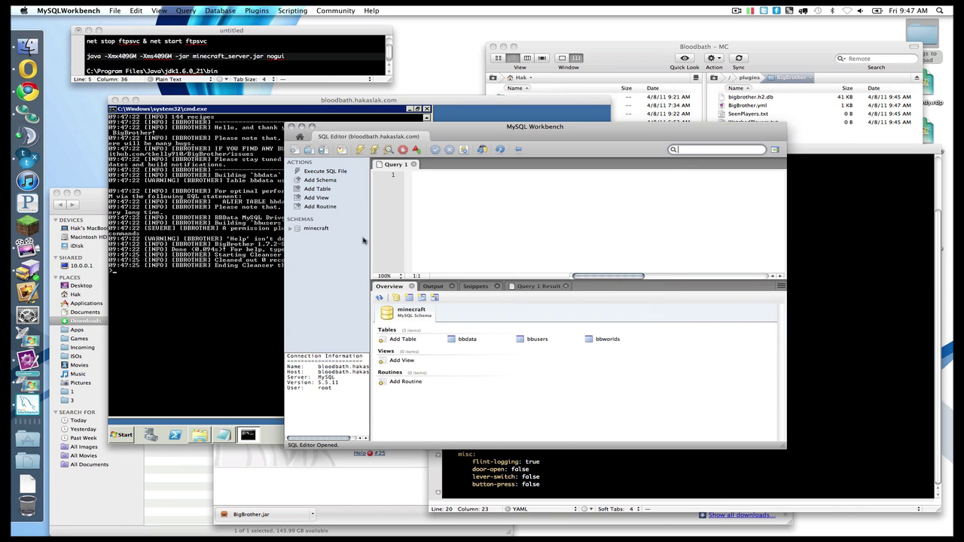
double_click(317, 230)
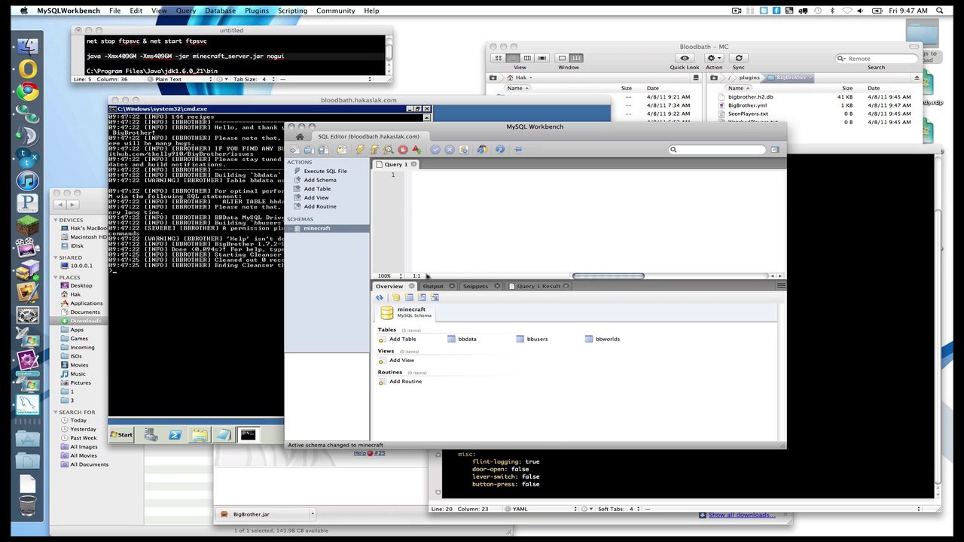
click(468, 340)
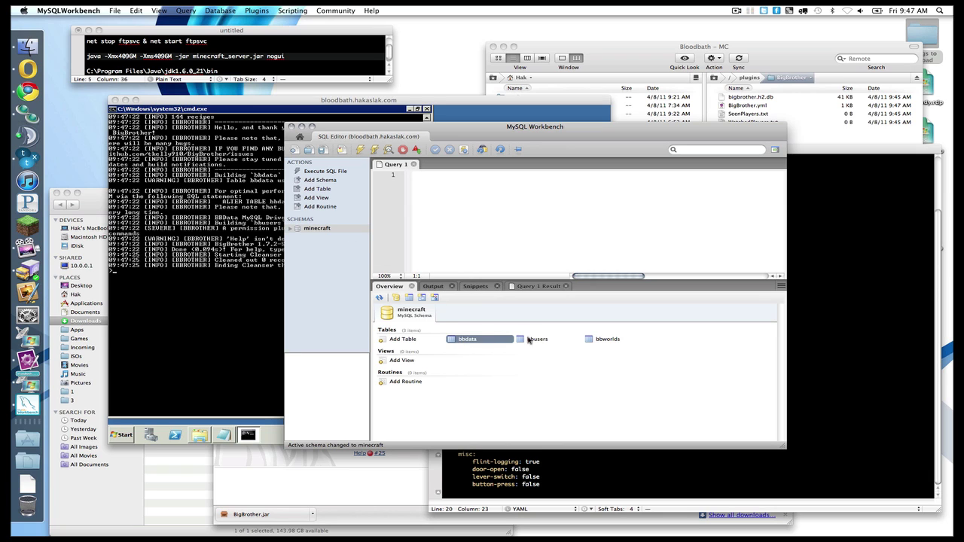
click(530, 341)
click(602, 340)
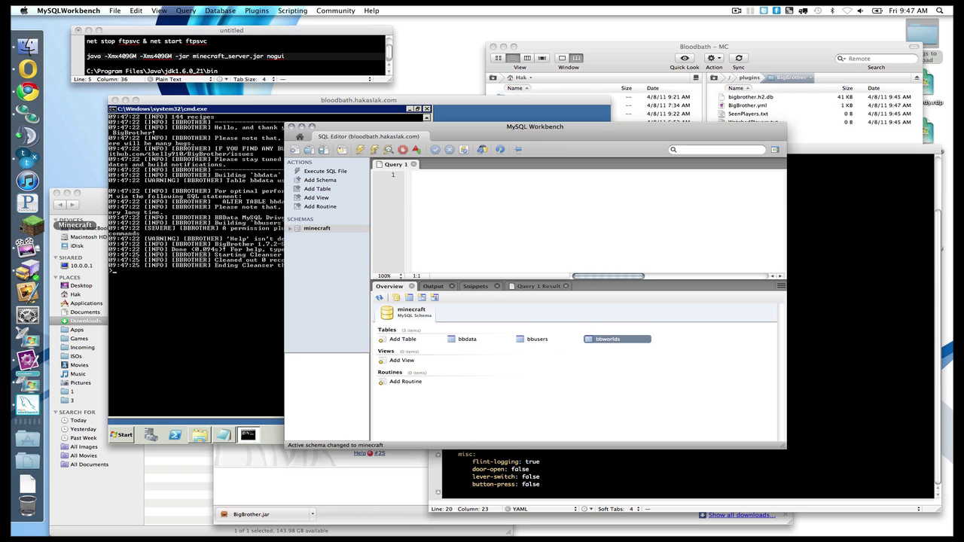
Step: Log in to Minecraft and connect to the multiplayer server bloodbath.hakaslak.com
click(28, 218)
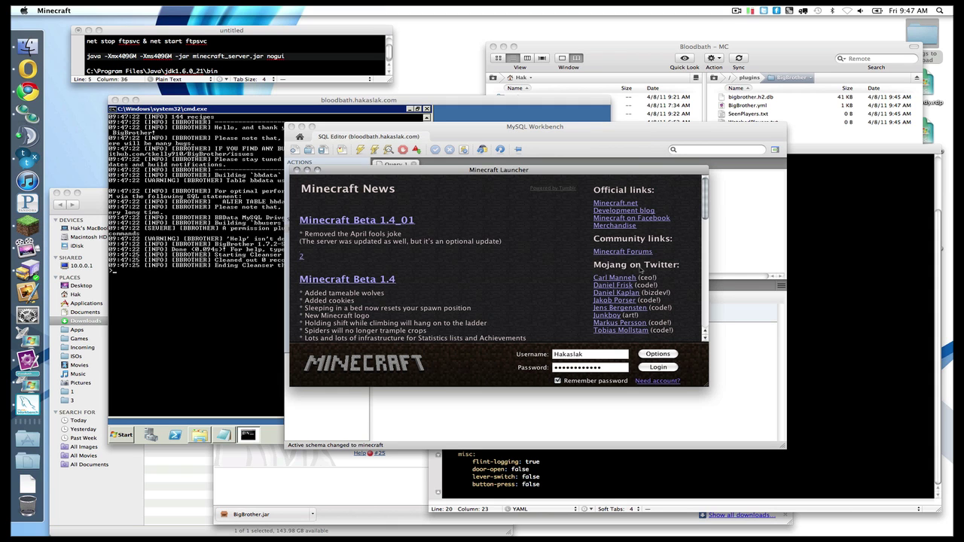
click(649, 367)
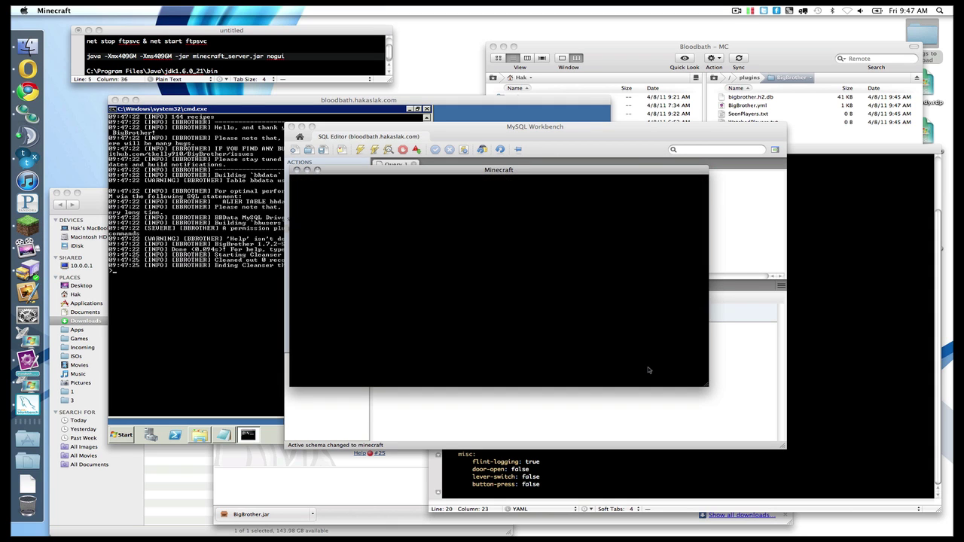
click(564, 301)
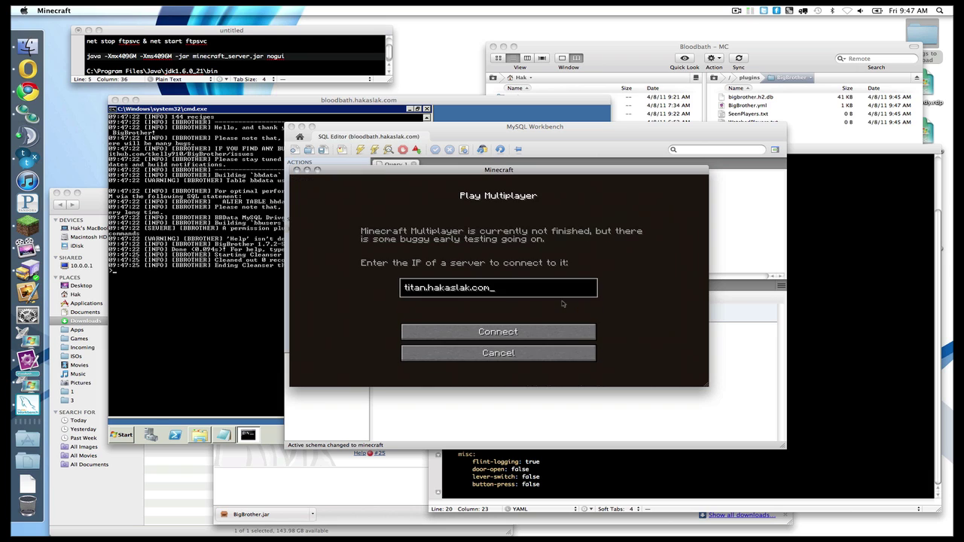
key(BackSpace)
key(BackSpace)
key(BackSpace)
key(BackSpace)
key(BackSpace)
key(BackSpace)
key(BackSpace)
key(BackSpace)
key(BackSpace)
key(BackSpace)
key(BackSpace)
key(BackSpace)
key(BackSpace)
key(BackSpace)
key(BackSpace)
text(bloodbath.hakaslak.co)
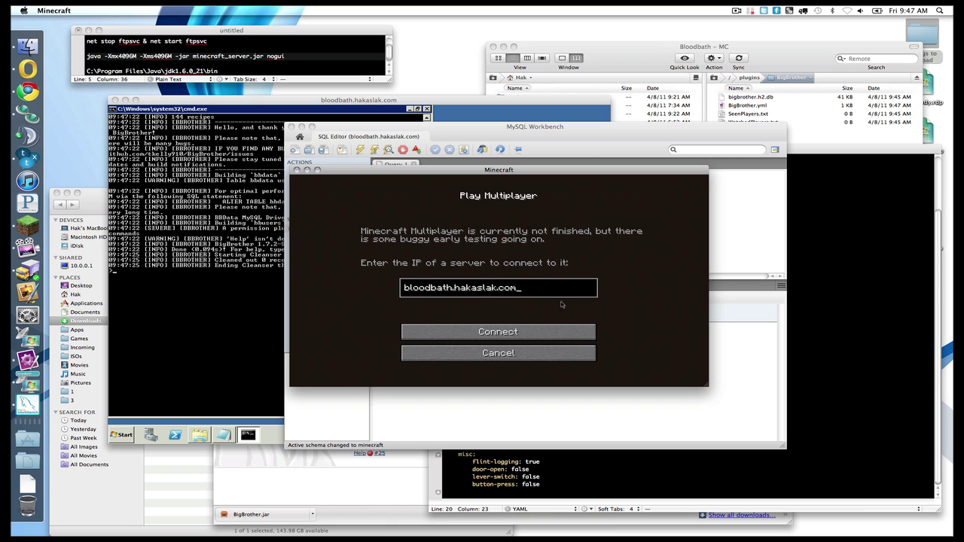
click(523, 329)
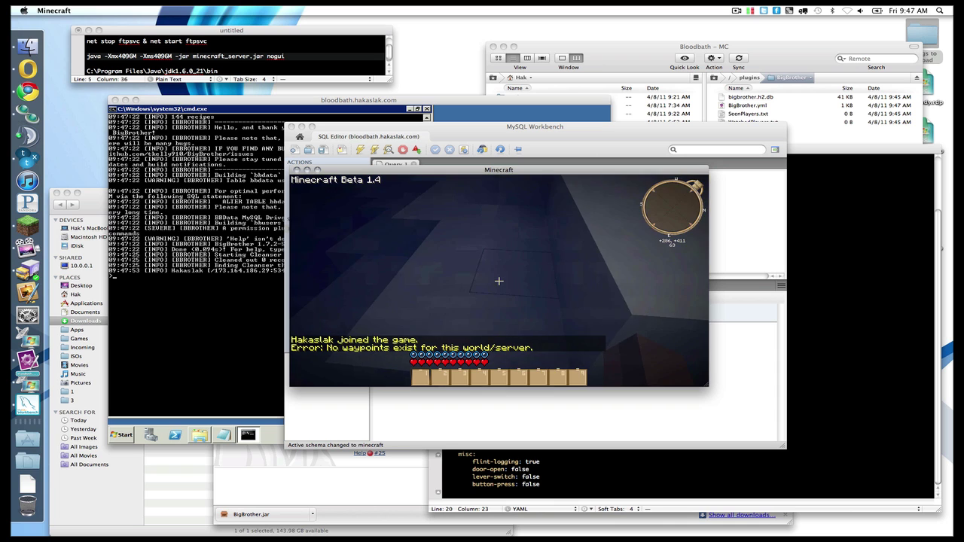
Step: Fly down among the trees and break a leaves block
key(Escape)
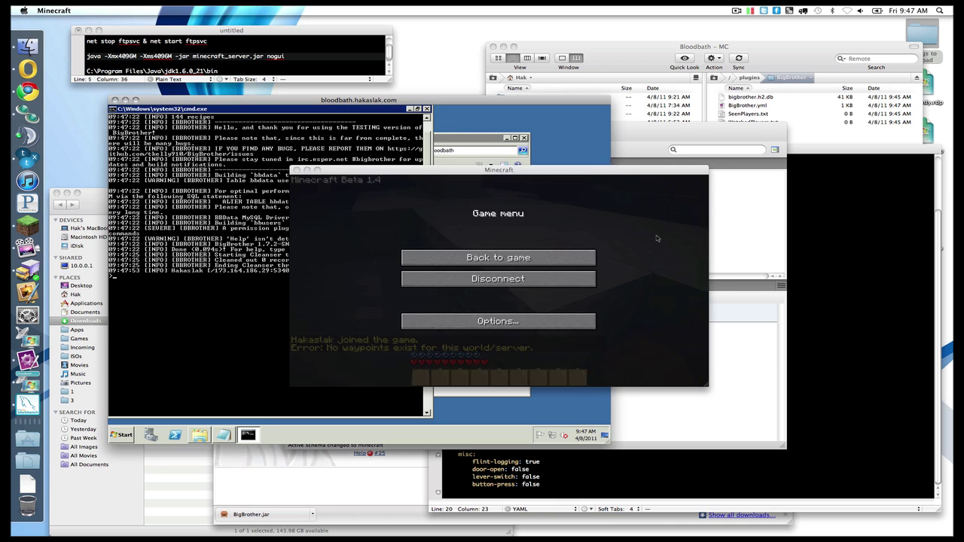
key(Escape)
key(f)
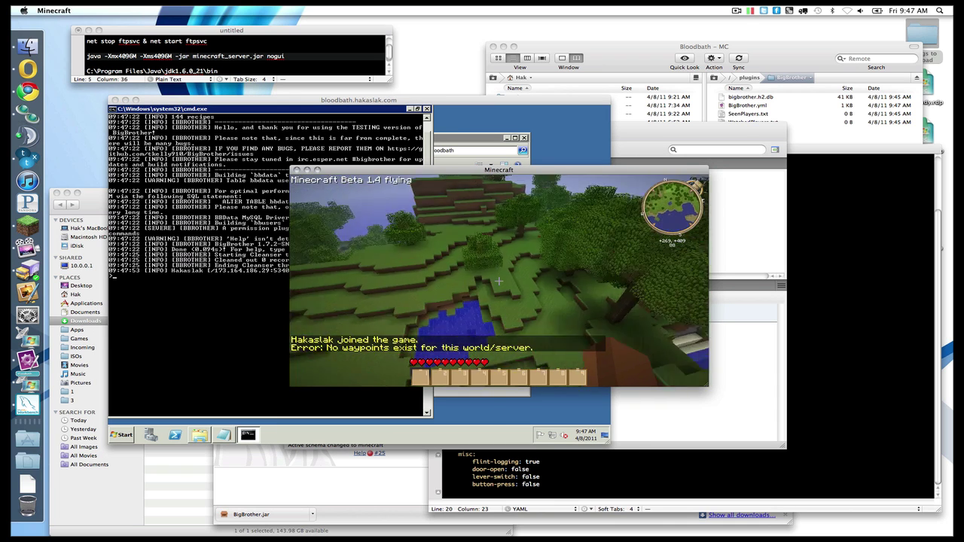
key(w)
key(f)
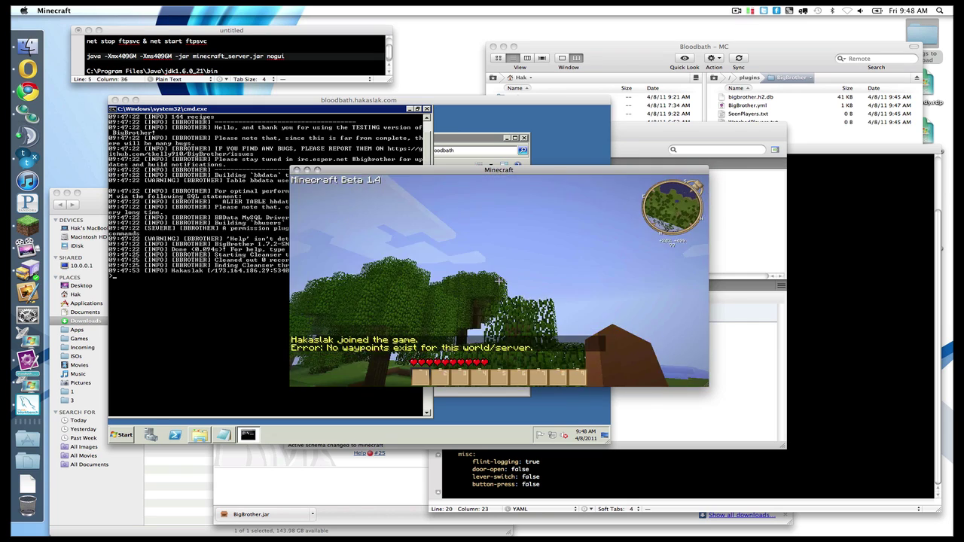
key(w)
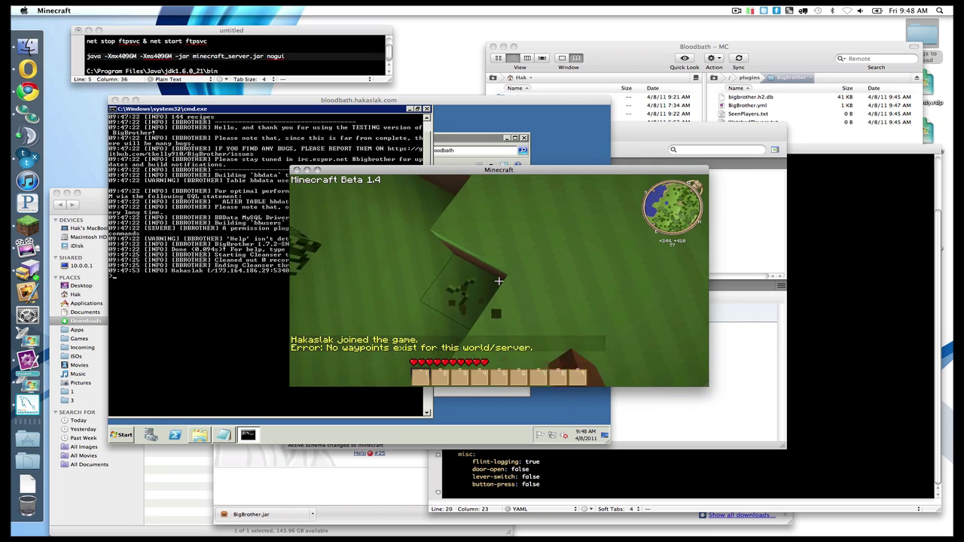
click(498, 281)
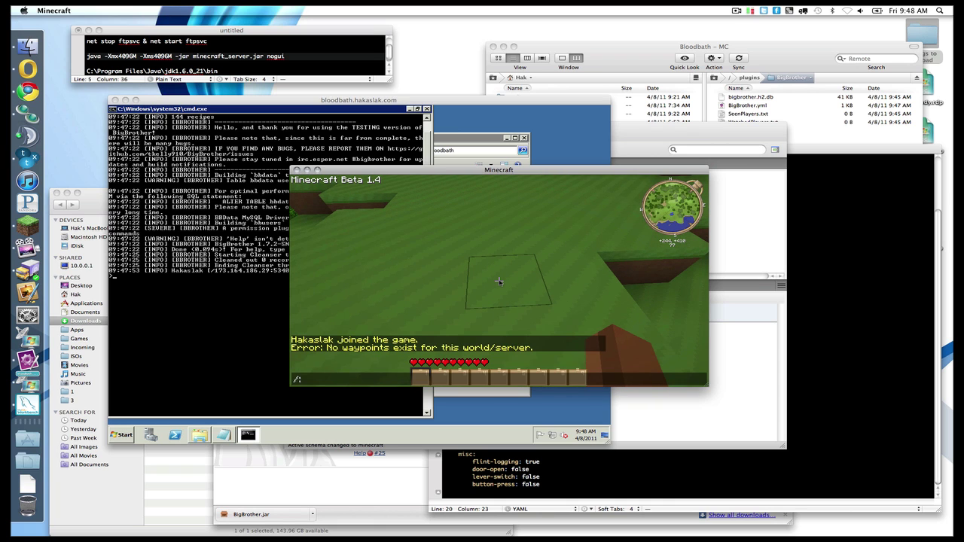
Step: Submit the opme chat command, break and collect a dirt block, and fly over the forest
key(Return)
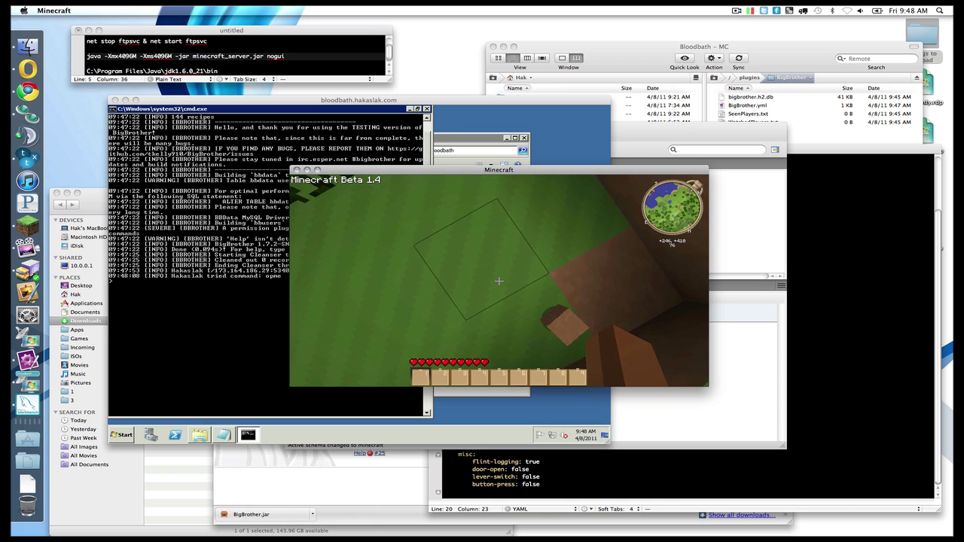
key(f)
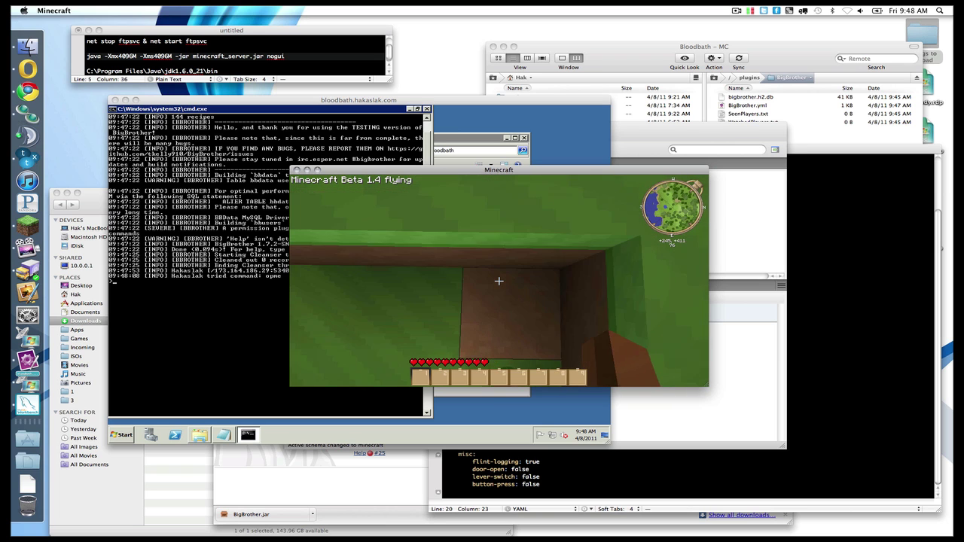
click(499, 281)
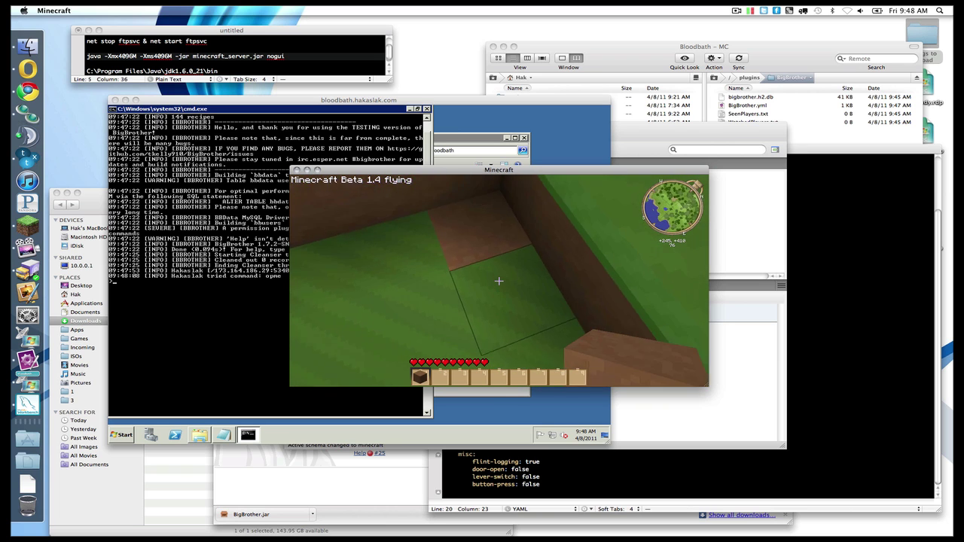
key(f)
key(f)
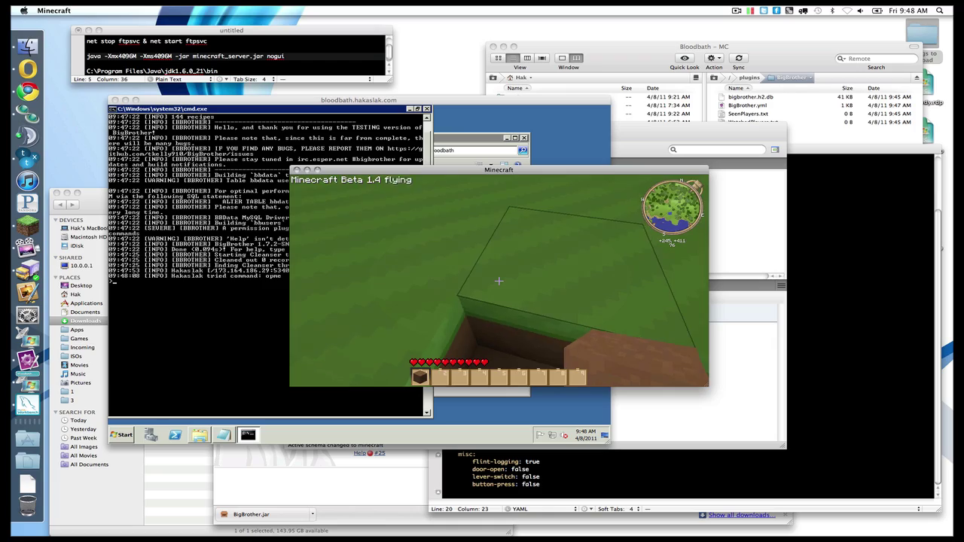
key(w)
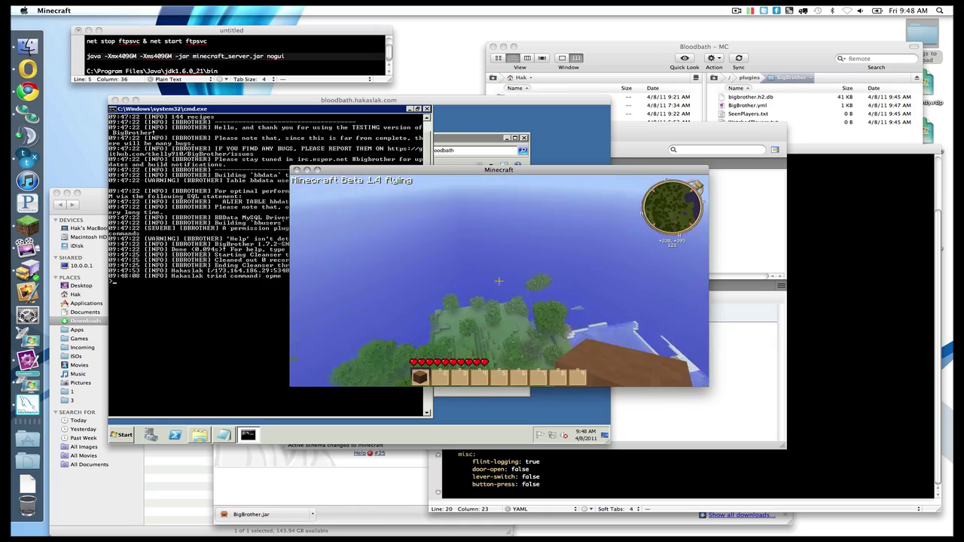
key(w)
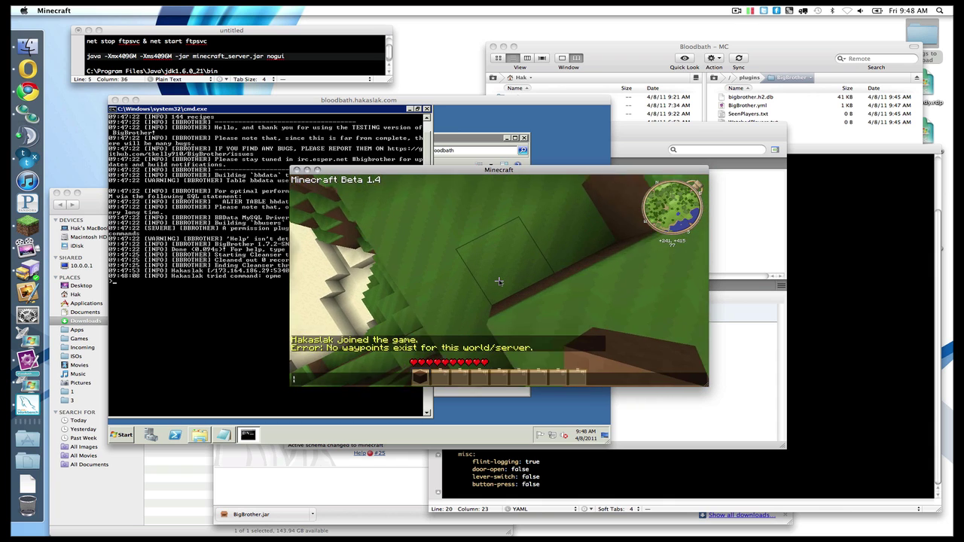
Step: Open the bbusers table in MySQL Workbench and check its two player rows
click(768, 345)
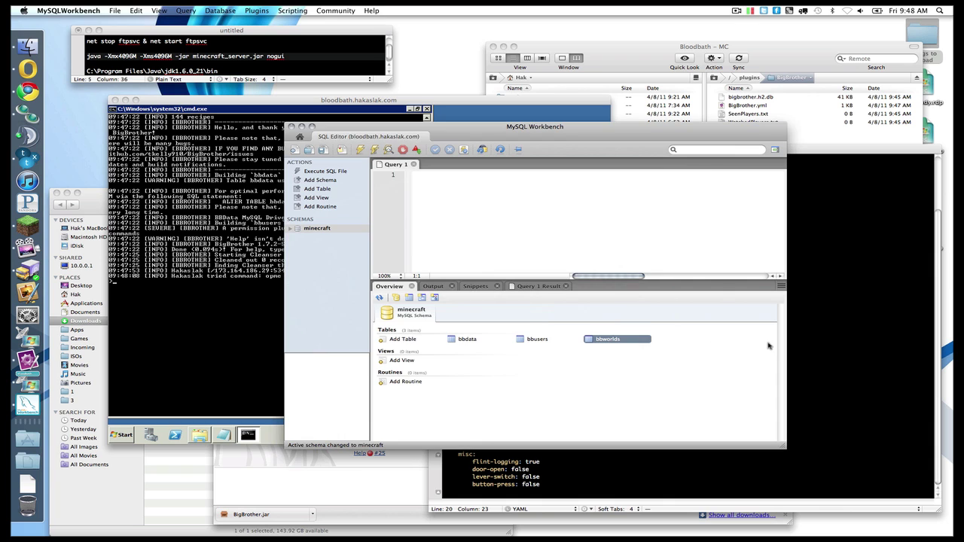
double_click(531, 343)
click(459, 323)
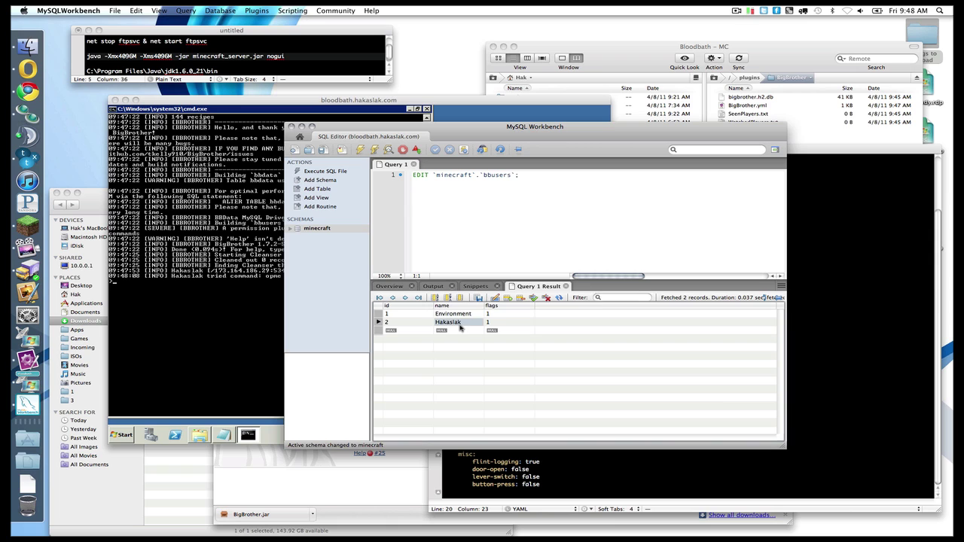
Step: Show the three bbdata rows and scroll right to their action codes 8, 0 and 5
click(395, 289)
double_click(466, 339)
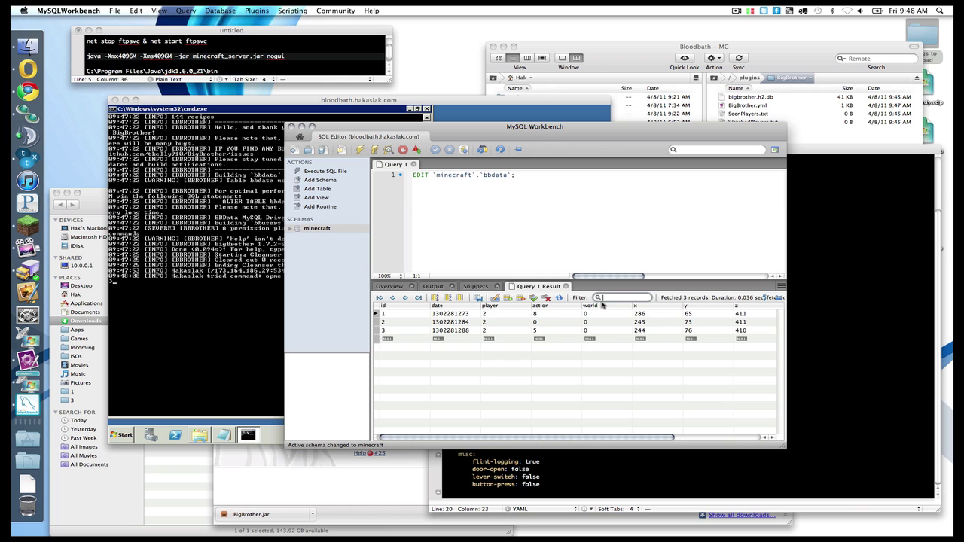
scroll(603, 304, right, 5)
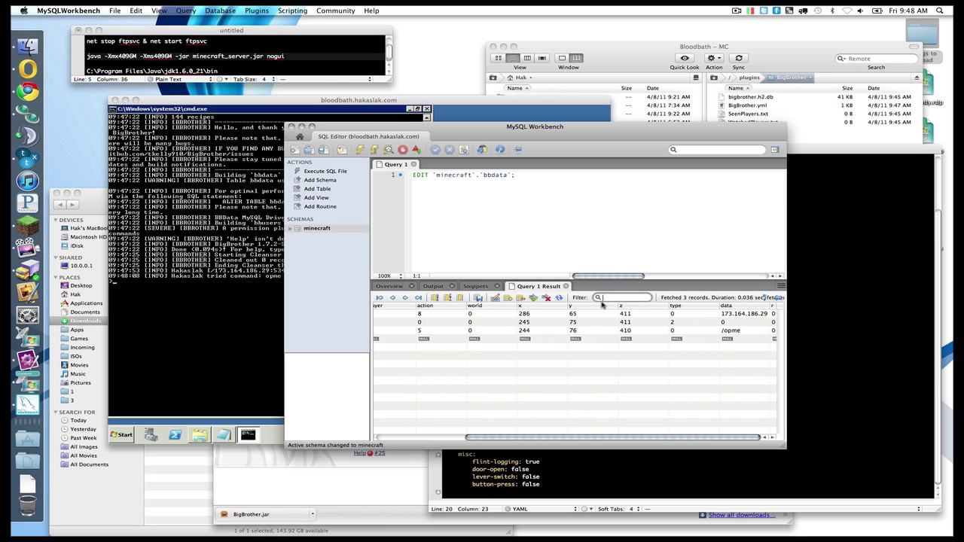
Step: Go from the BigBrother forum thread to BigBrother's GitHub repository
click(28, 92)
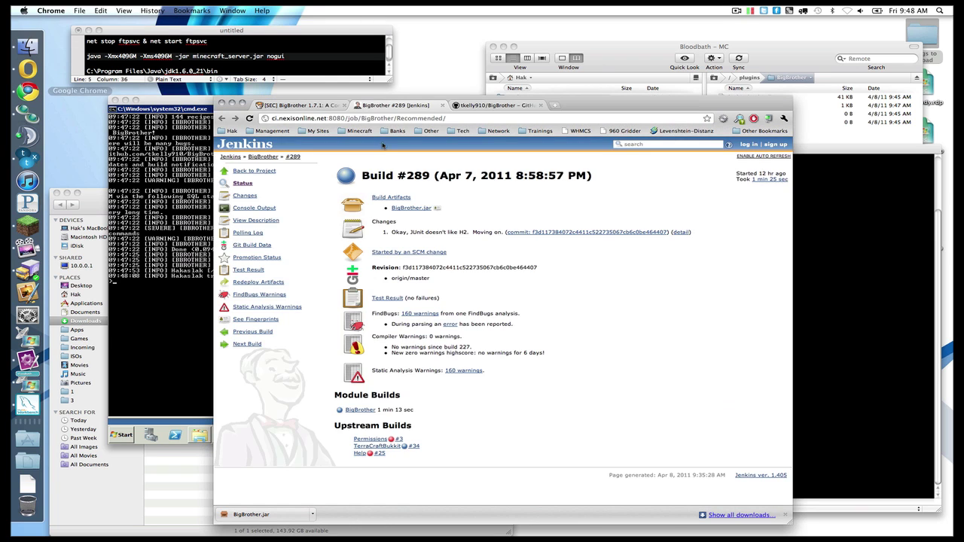
key(super+t)
click(393, 105)
click(305, 104)
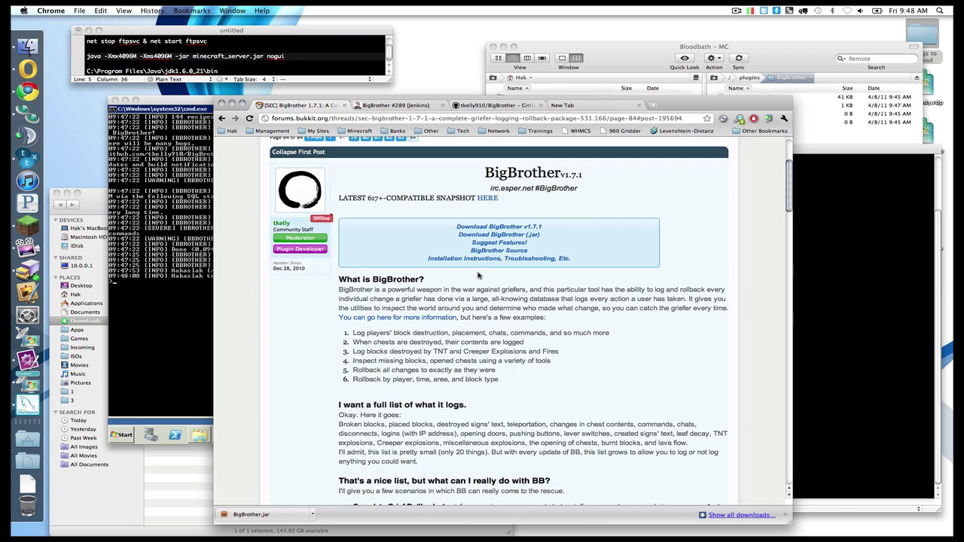
scroll(478, 276, down, 10)
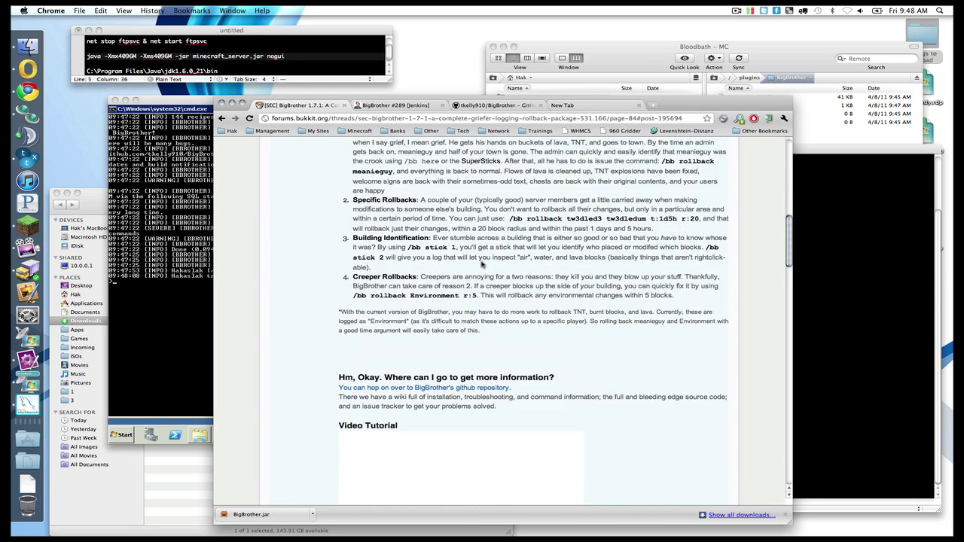
click(467, 290)
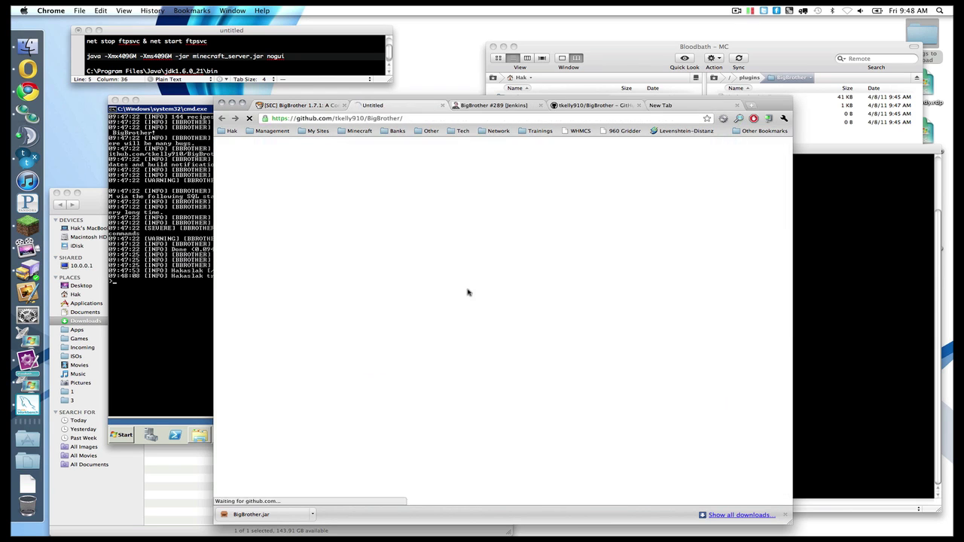
Step: Open the BigBrother Action List page from the repository's wiki
click(525, 269)
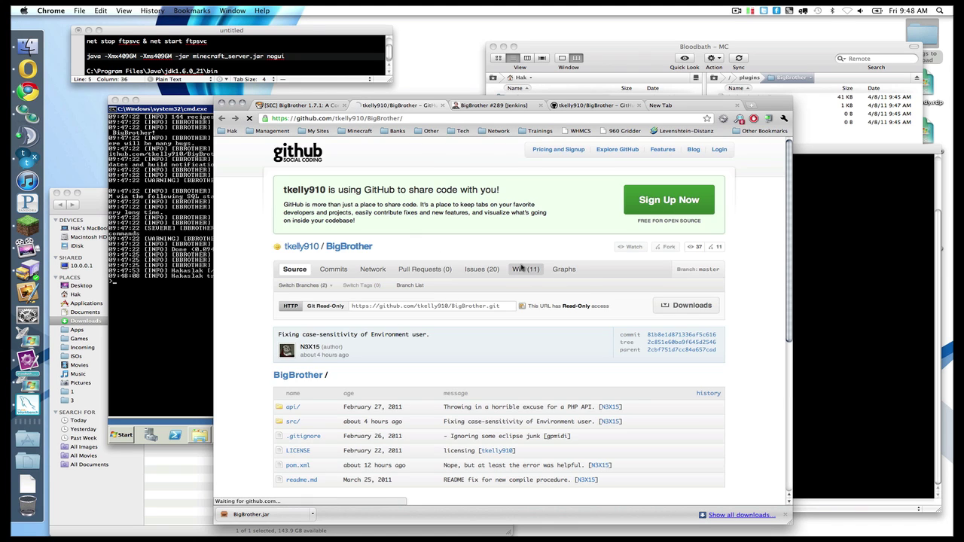
scroll(342, 246, down, 5)
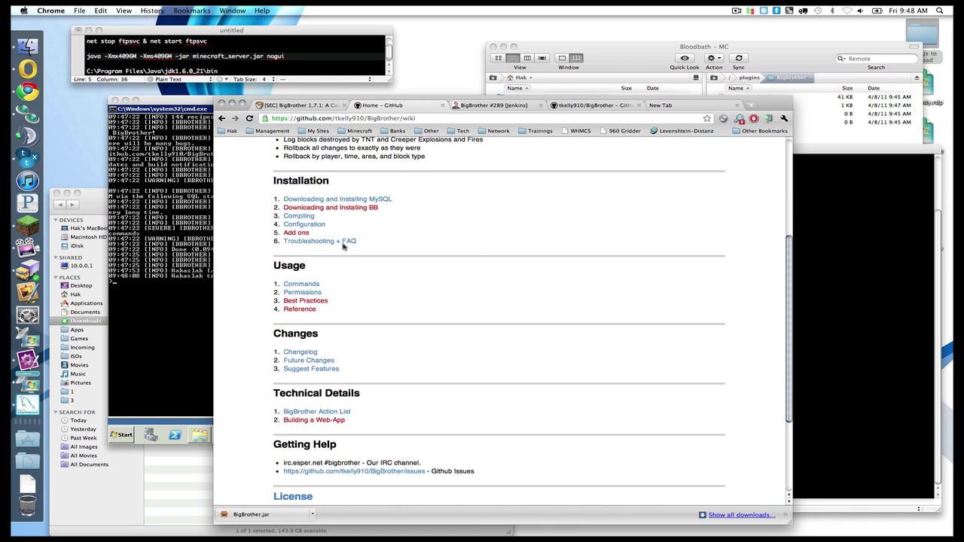
scroll(316, 320, up, 2)
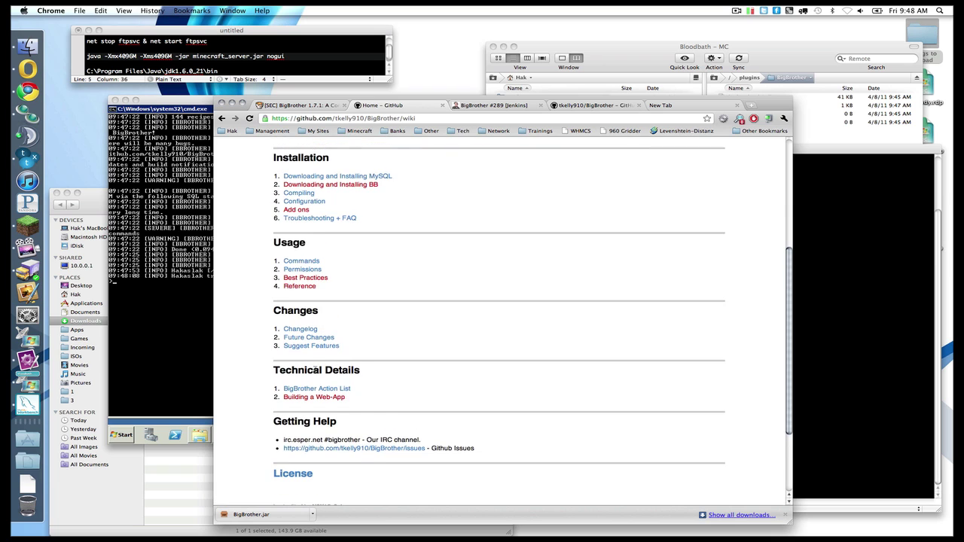
click(314, 389)
Step: Compare bbdata's action codes with the action list's meanings, switching between the two windows
key(super+Tab)
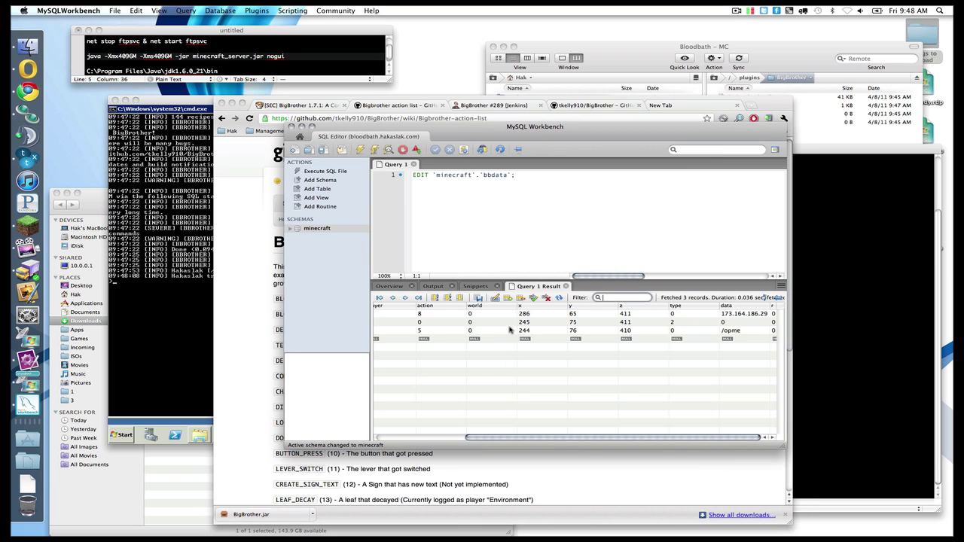
scroll(461, 316, left, 5)
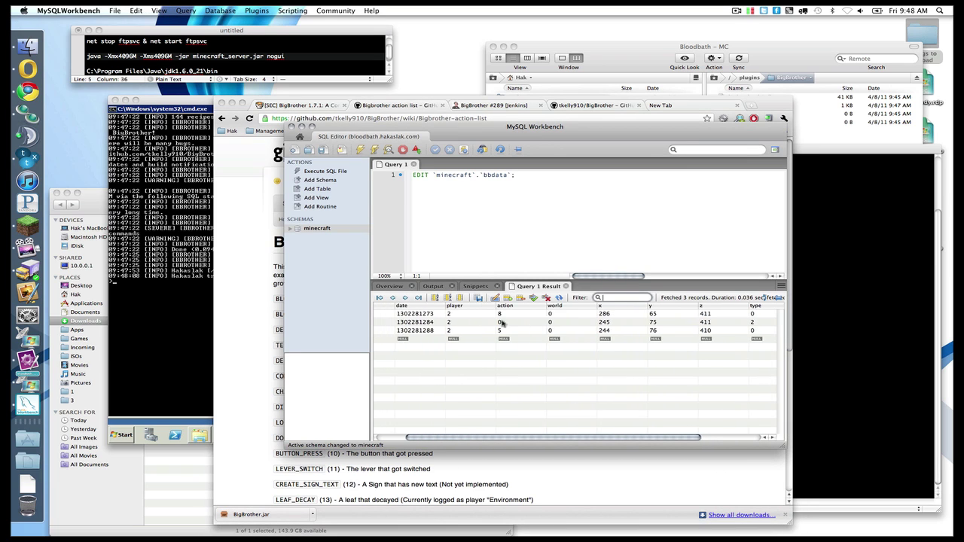
key(super+Tab)
scroll(293, 308, down, 2)
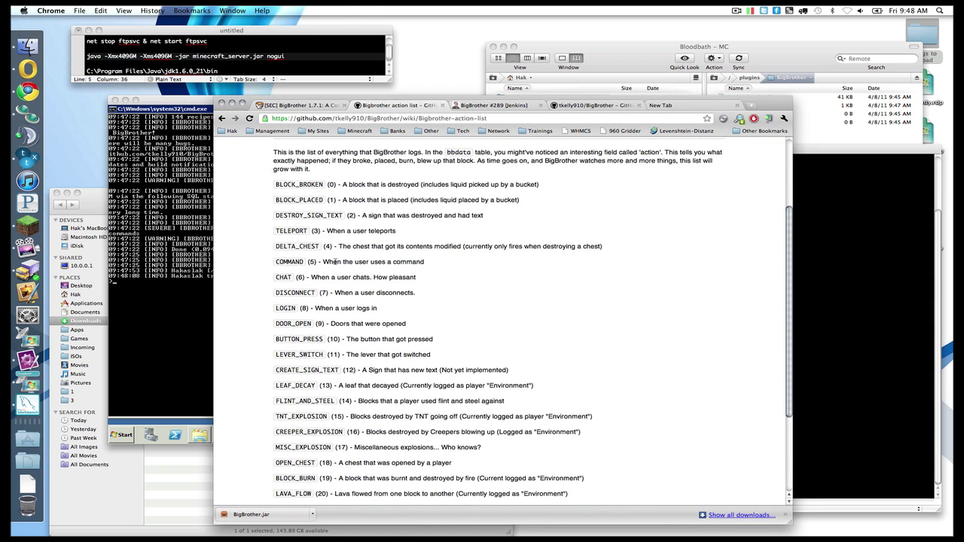
key(super+Tab)
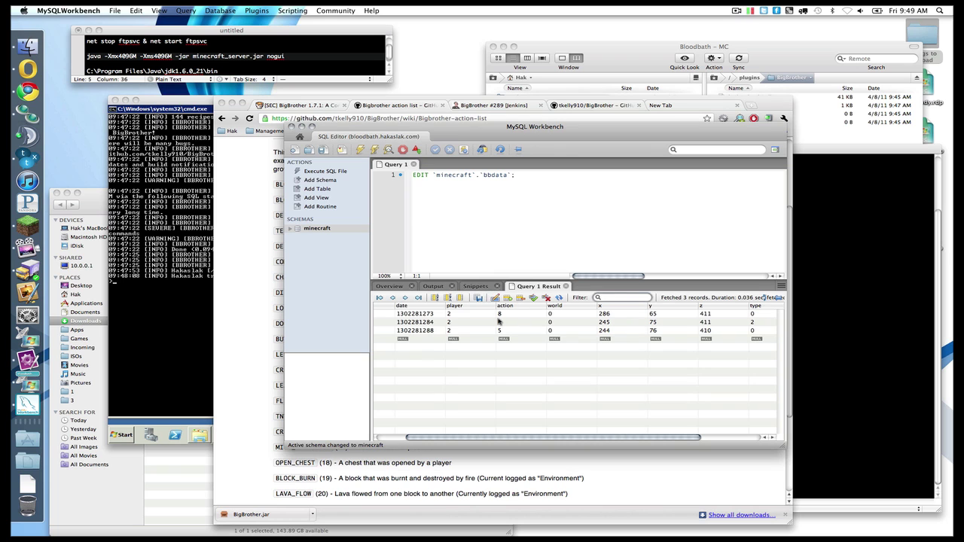
scroll(497, 321, left, 1)
scroll(498, 322, right, 1)
key(super+Tab)
scroll(498, 321, up, 3)
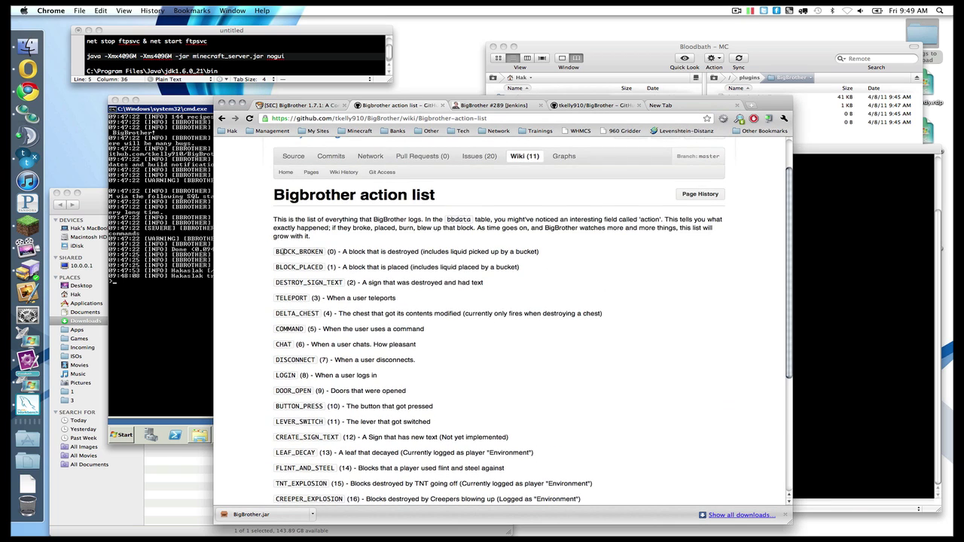
key(super+Tab)
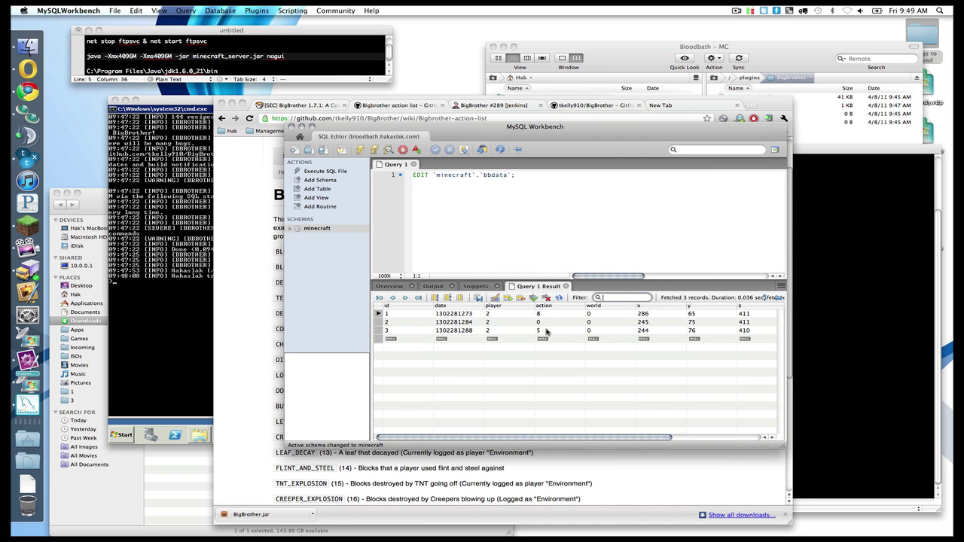
Step: Close the Minecraft chat bar and fly above the grass near the trees
key(super+Tab)
key(super+Tab)
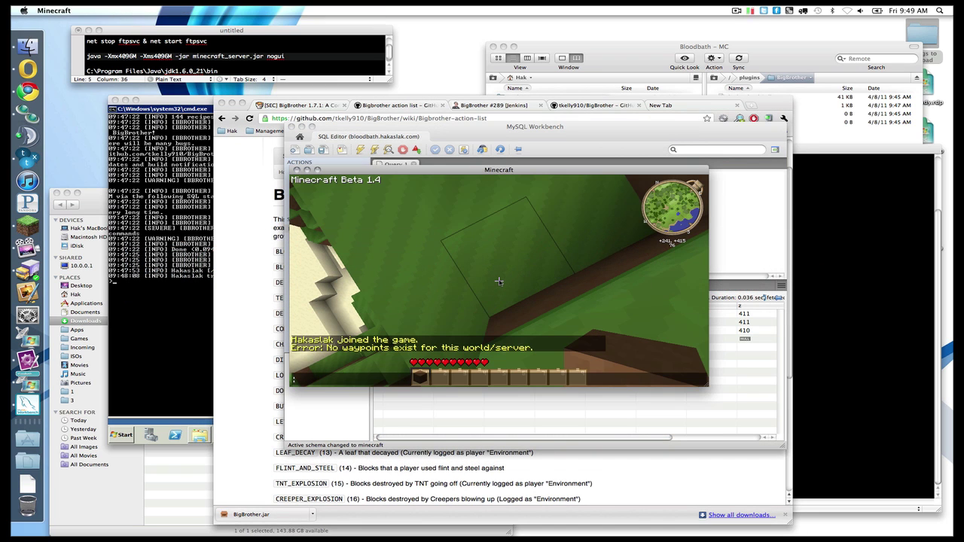
key(Escape)
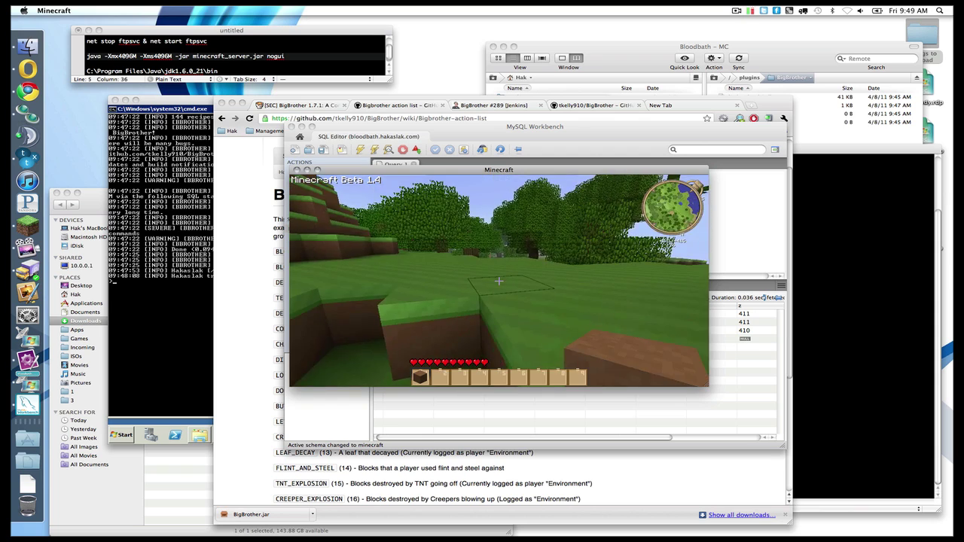
key(f)
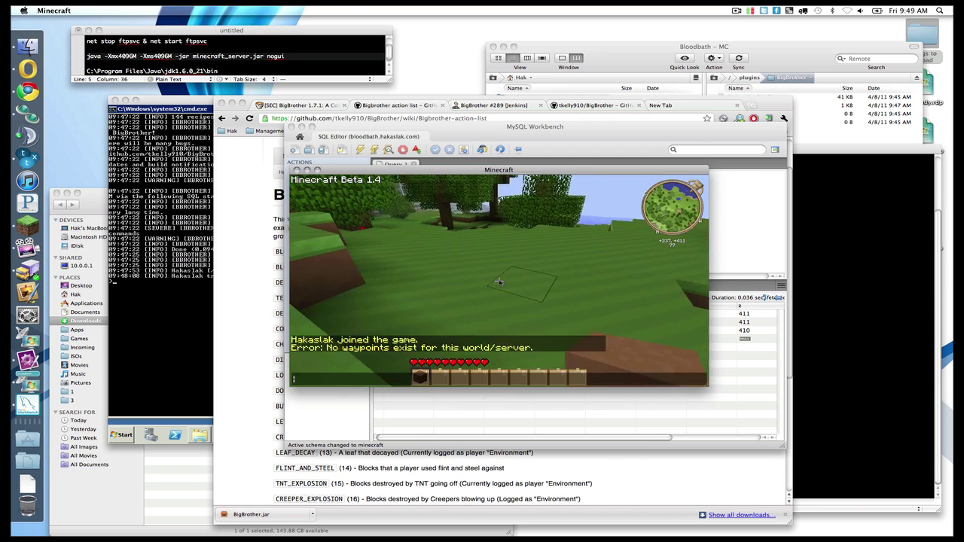
Step: Close Workbench's new model and SQL editor tabs, then bring the server console forward
key(super+Tab)
key(super+r)
key(Escape)
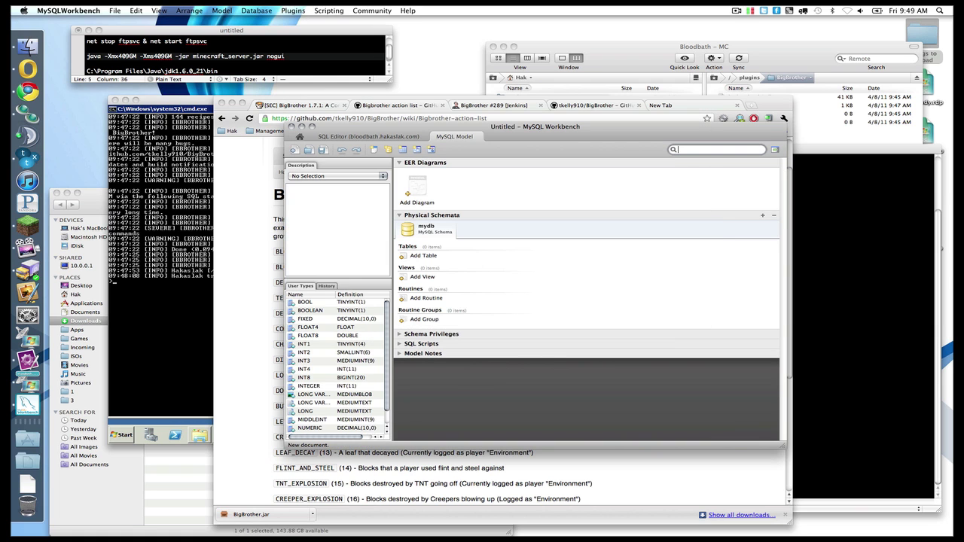
key(super+w)
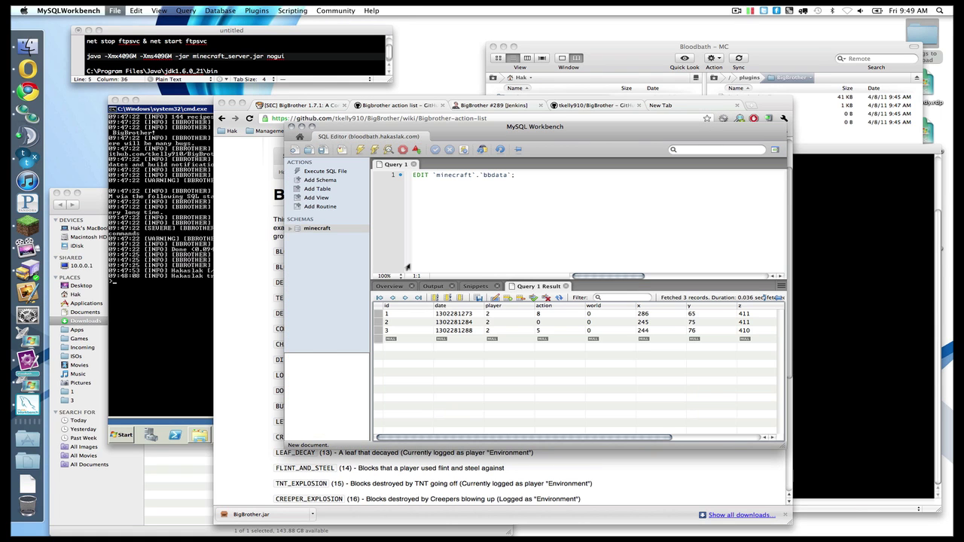
key(super+w)
click(242, 243)
click(198, 248)
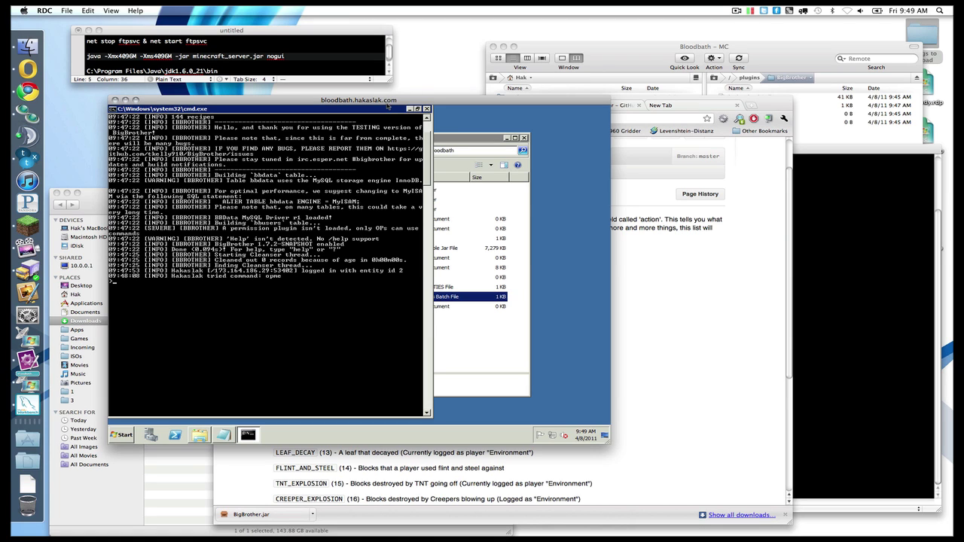
Step: Restore the cmd.exe console to a smaller window and scroll to the unknown-command message
double_click(382, 110)
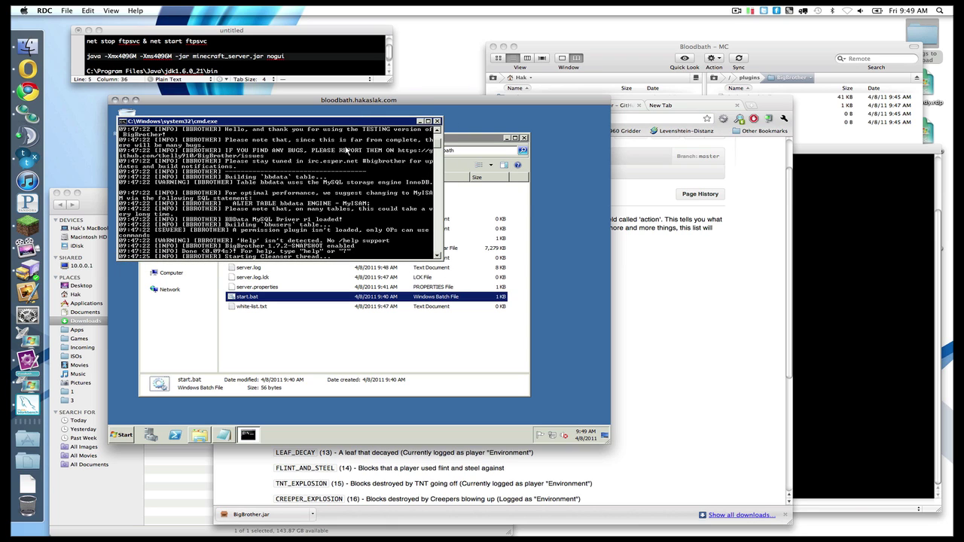
scroll(345, 150, down, 2)
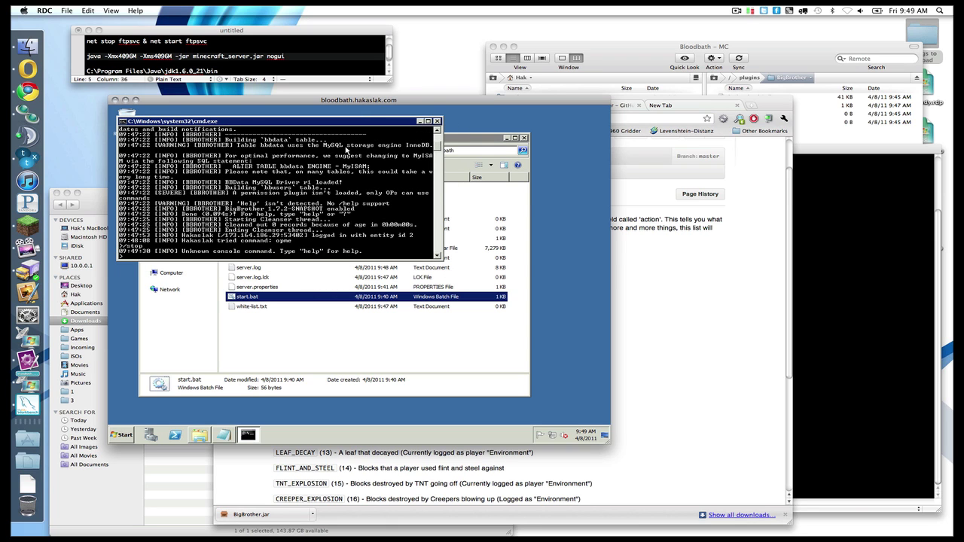